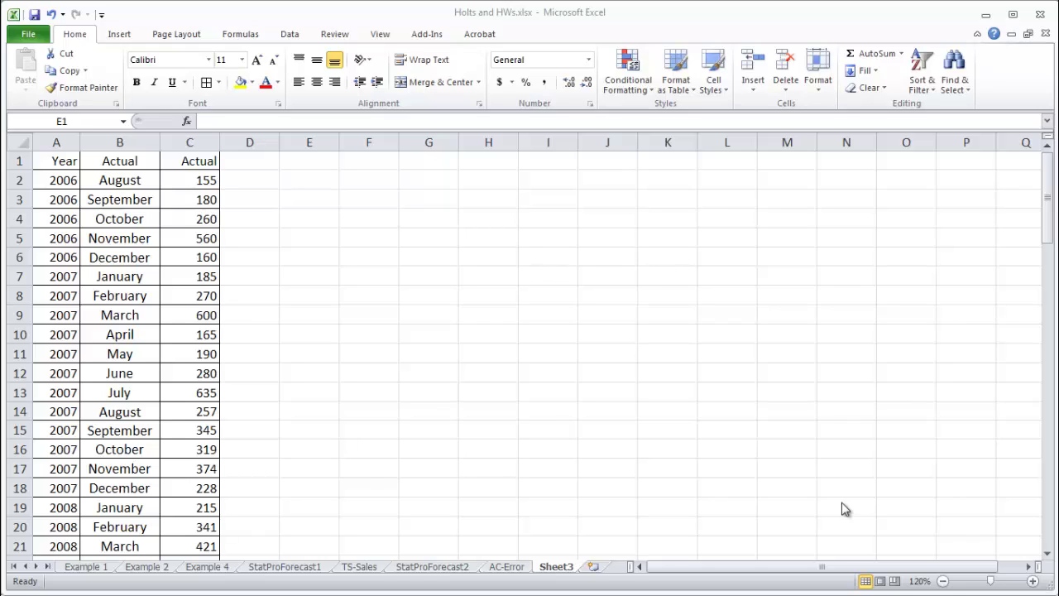
# Enter the note 'Deaseasonalize' in cell E2, correcting the typos
pyautogui.click(310, 177)
pyautogui.write('Deaseasonlize')
pyautogui.press('BackSpace')
pyautogui.press('BackSpace')
pyautogui.press('BackSpace')
pyautogui.press('BackSpace')
pyautogui.write('azli')
pyautogui.press('BackSpace')
pyautogui.press('BackSpace')
pyautogui.write('lize')
pyautogui.press('Return')
# Review the sales data down to the 2013 months and back, ending on E2
pyautogui.press('Left')
pyautogui.press('Left')
pyautogui.press('Left')
pyautogui.press('Up')
pyautogui.press('Up')
pyautogui.press('Right')
pyautogui.press('Down')
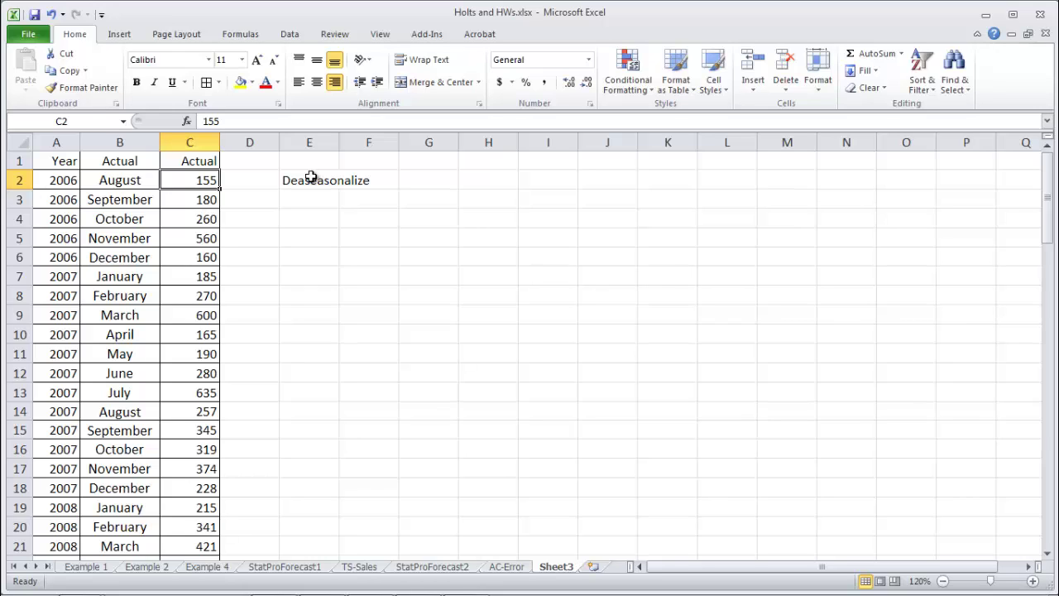
pyautogui.press('Left')
pyautogui.press('Left')
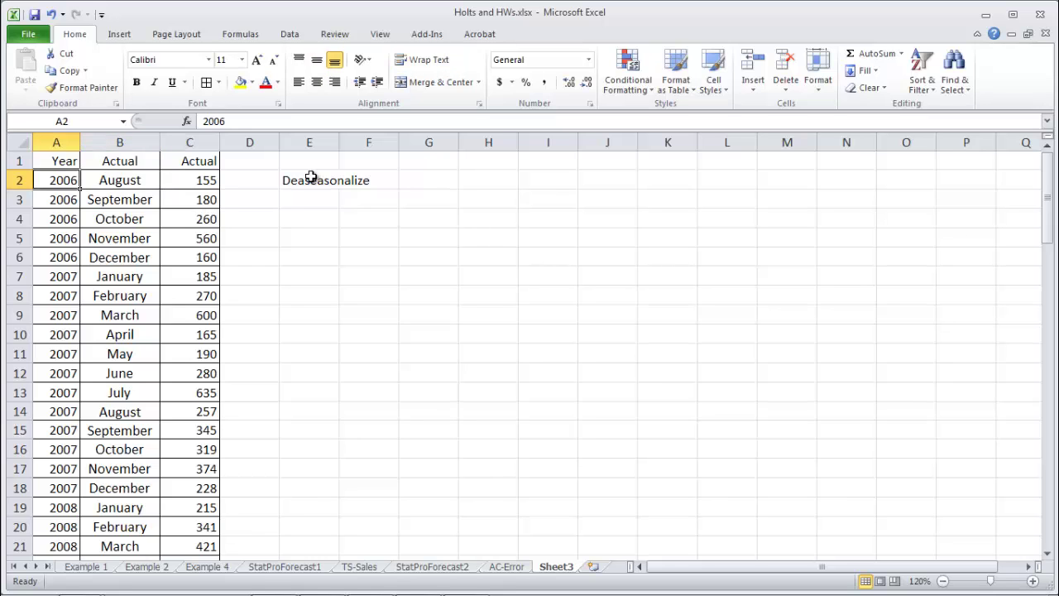
pyautogui.press('pagedown')
pyautogui.press('pagedown')
pyautogui.press('pagedown')
pyautogui.press('pagedown')
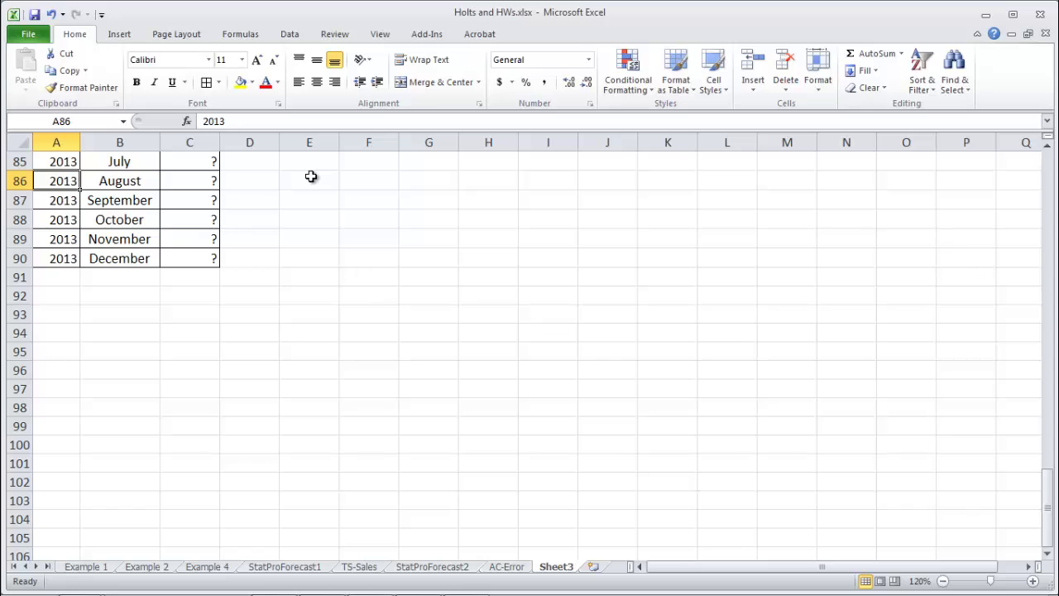
pyautogui.press('Up')
pyautogui.press('Up')
pyautogui.press('Up')
pyautogui.press('Up')
pyautogui.press('Up')
pyautogui.press('Up')
pyautogui.press('Down')
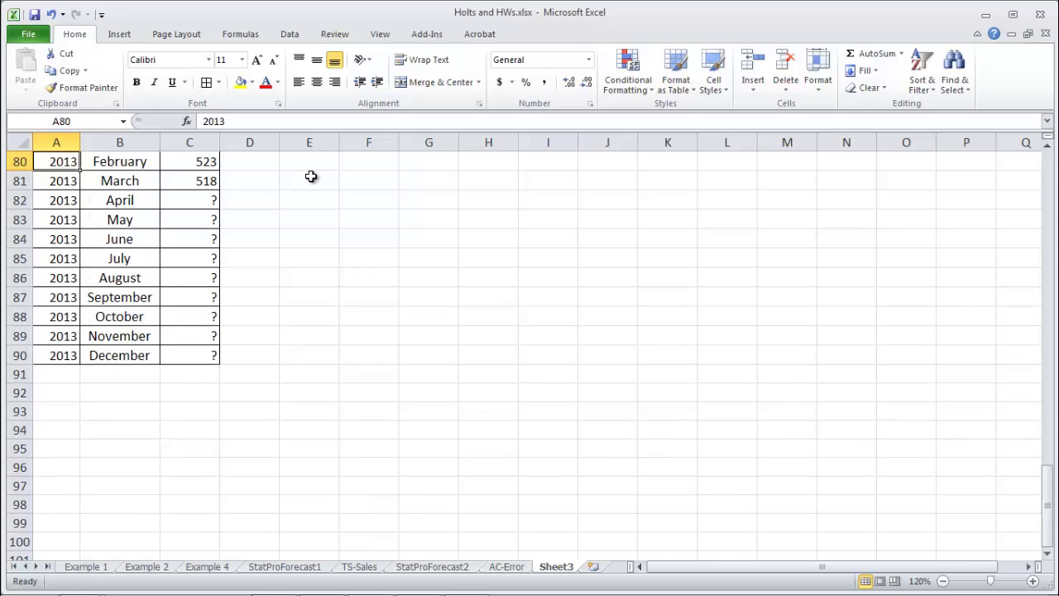
pyautogui.press('Right')
pyautogui.press('Left')
pyautogui.press('Right')
pyautogui.press('Right')
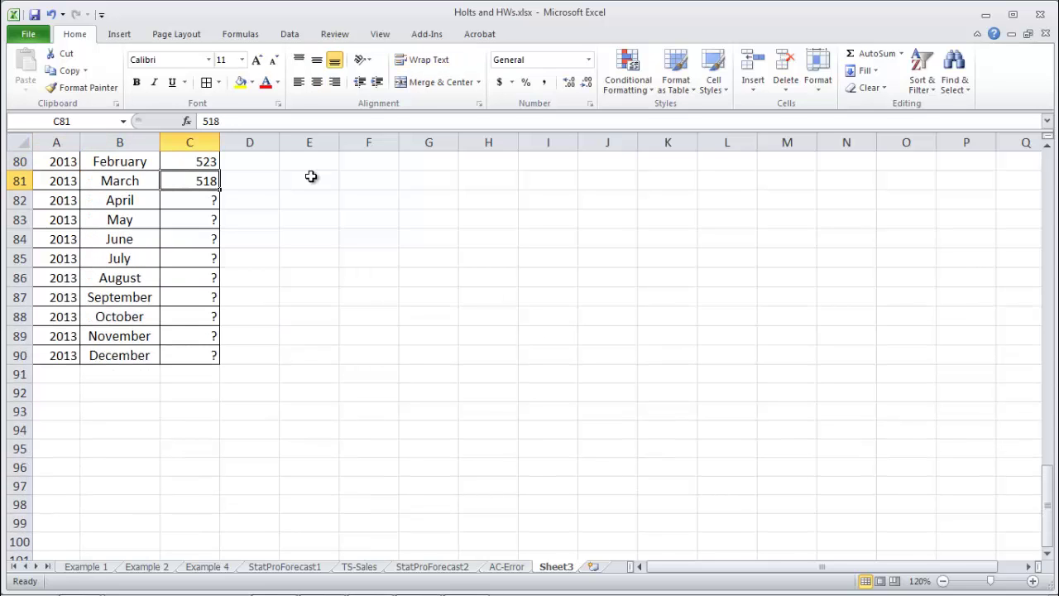
pyautogui.press('Up')
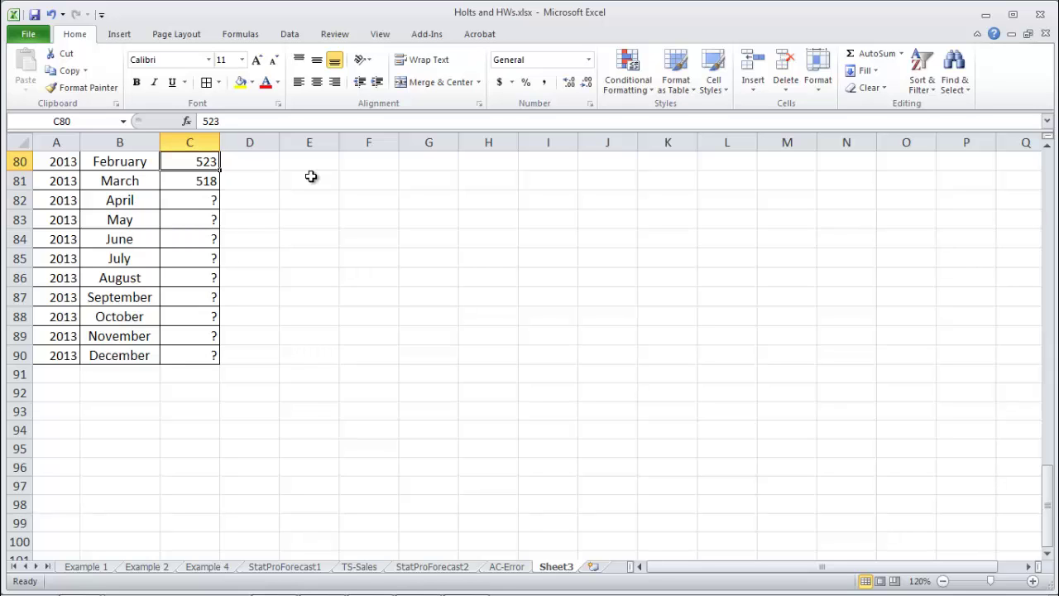
pyautogui.press('pageup')
pyautogui.press('pageup')
pyautogui.press('pageup')
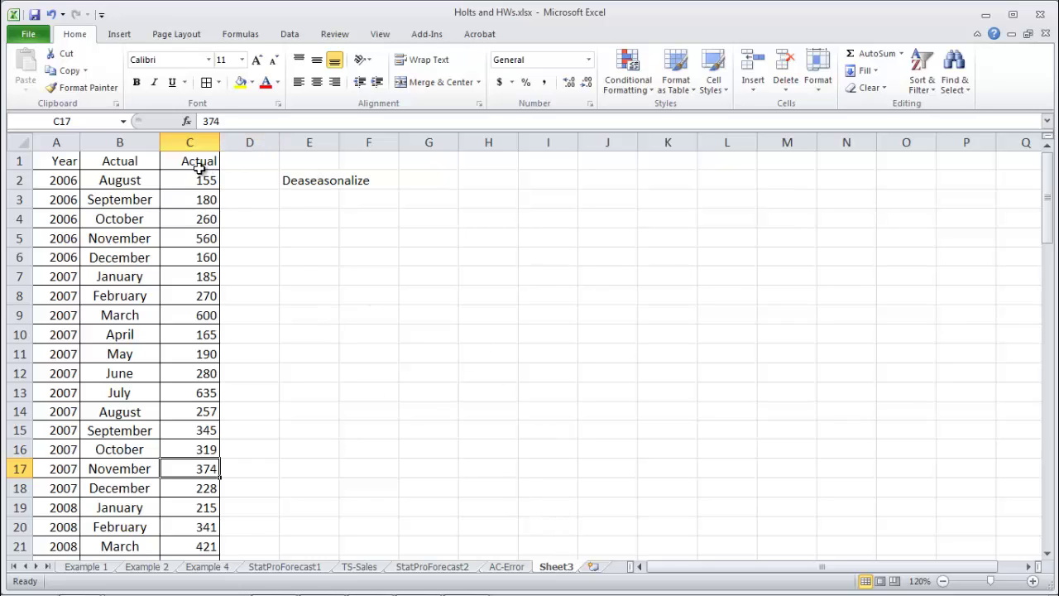
pyautogui.click(312, 184)
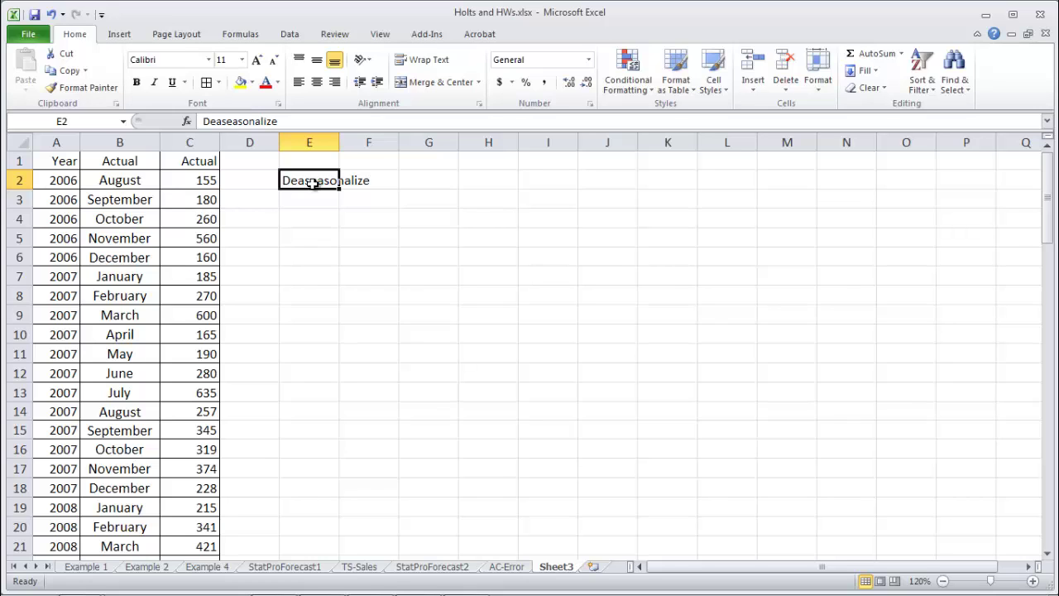
# Delete the E2 note and enter headers CMA and Ratio in D1 and E1
pyautogui.press('Delete')
pyautogui.press('Up')
pyautogui.press('Left')
pyautogui.write('CMA')
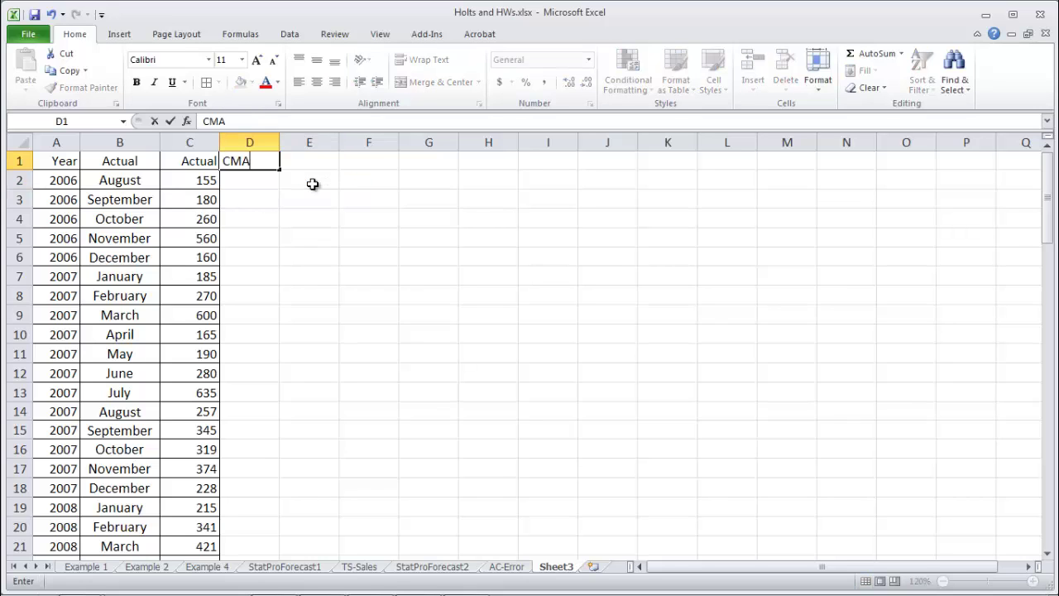
pyautogui.press('Tab')
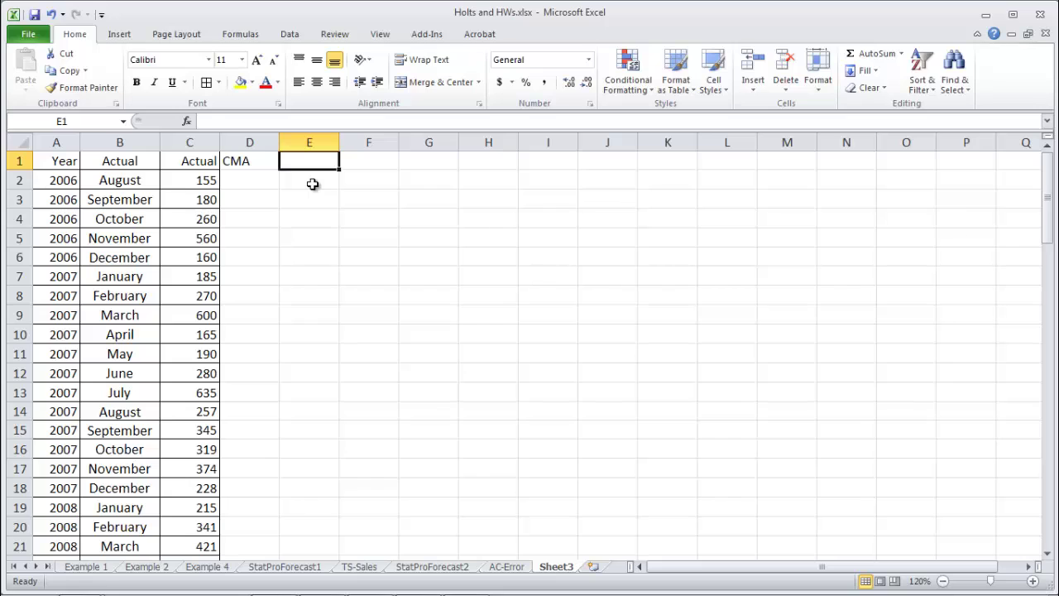
pyautogui.write('Raio')
pyautogui.press('BackSpace')
pyautogui.press('BackSpace')
pyautogui.write('tio')
pyautogui.press('Tab')
# Add headers Unadj F, Adj Factor and Deseas D in F1 through H1
pyautogui.write('A')
pyautogui.press('BackSpace')
pyautogui.write('Unadj')
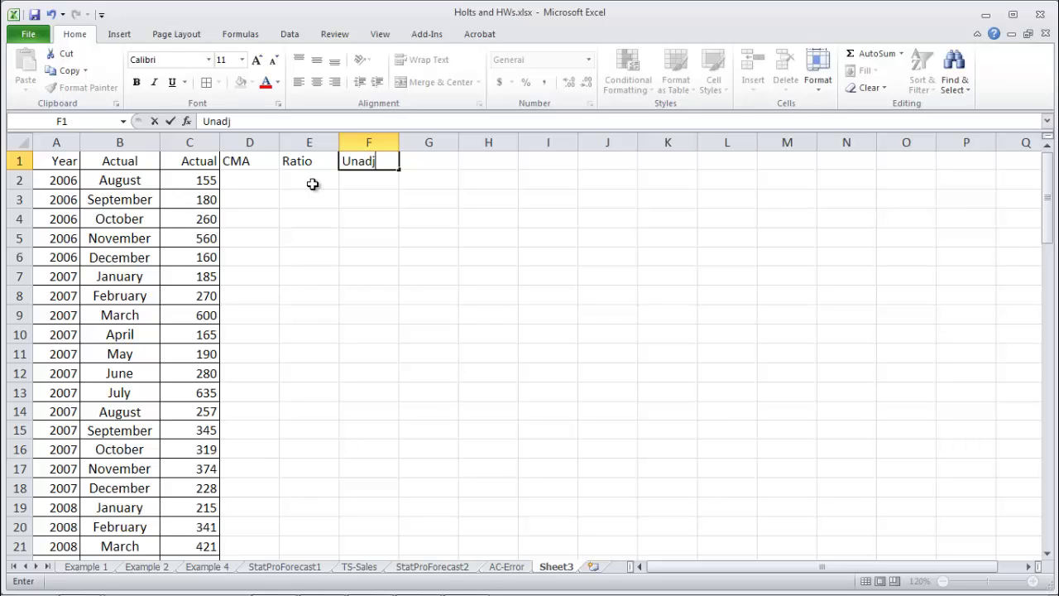
pyautogui.write(' F')
pyautogui.press('Return')
pyautogui.press('Up')
pyautogui.press('Right')
pyautogui.write('Adj Factor')
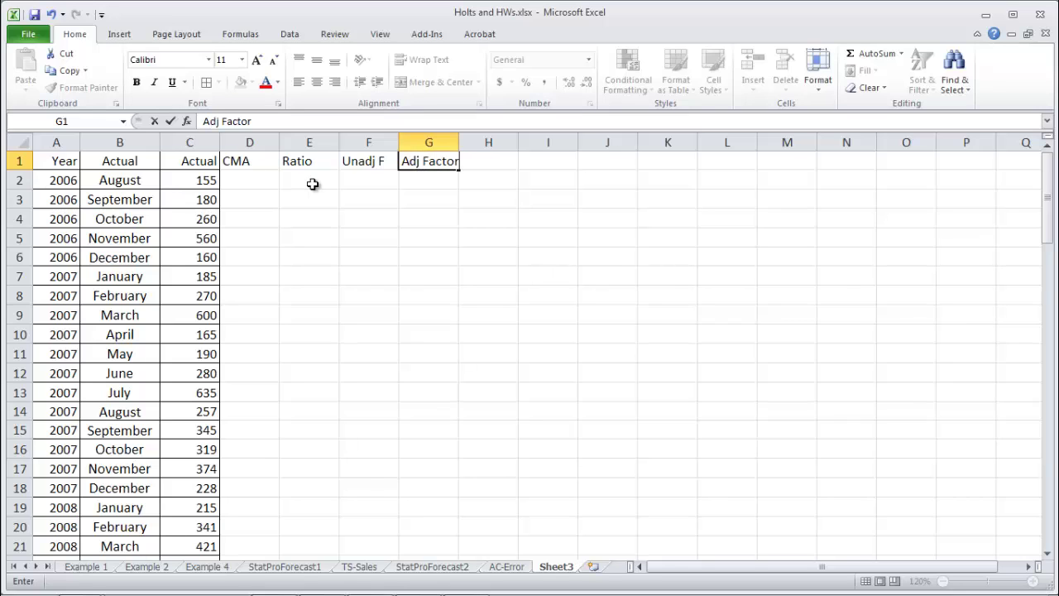
pyautogui.press('Return')
pyautogui.press('Up')
pyautogui.press('Right')
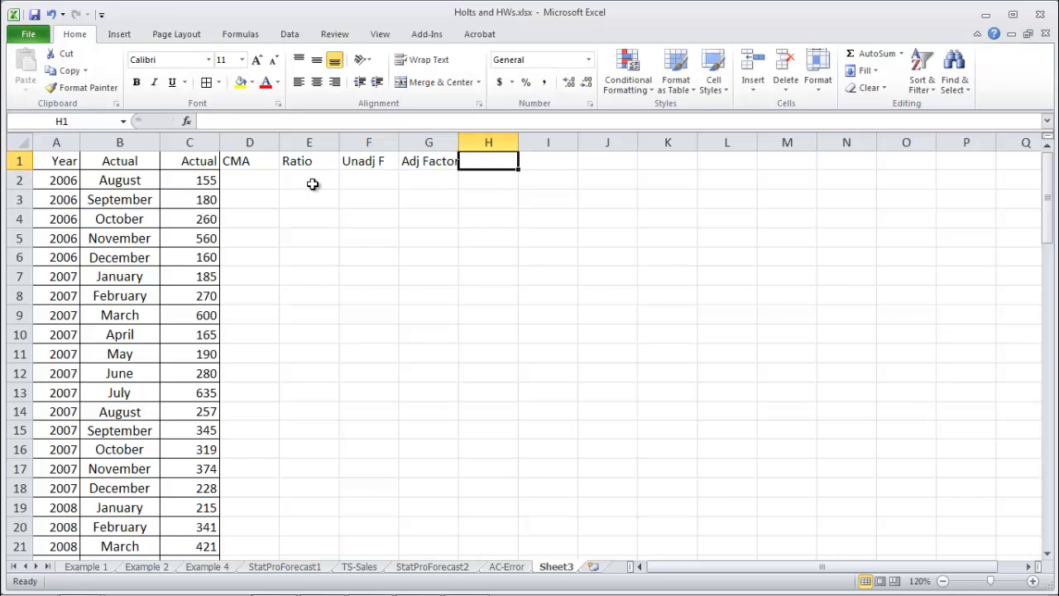
pyautogui.write('Deas')
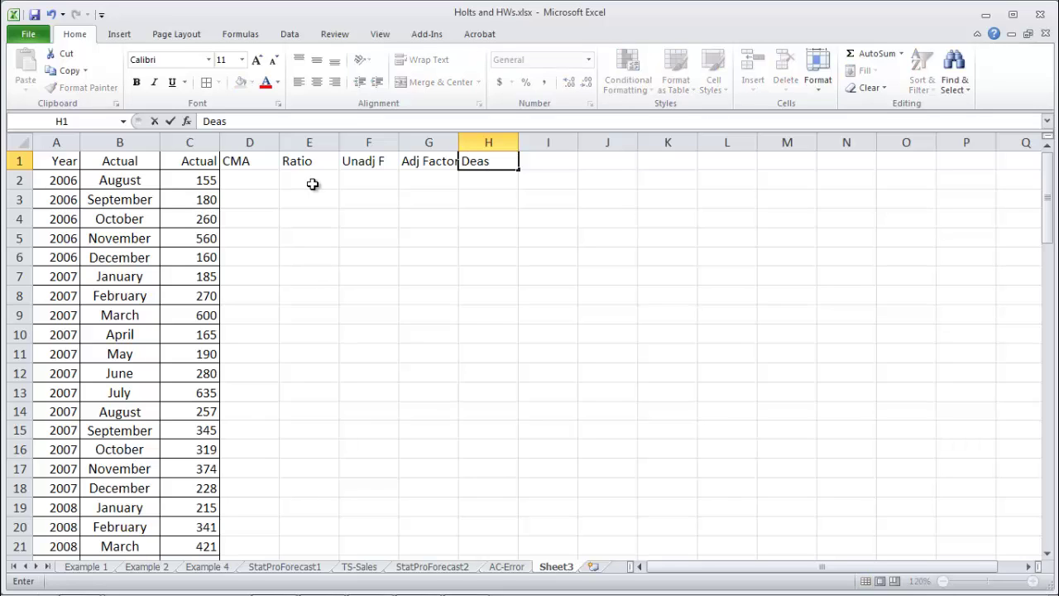
pyautogui.press('BackSpace')
pyautogui.press('BackSpace')
pyautogui.write('seas D')
pyautogui.press('Return')
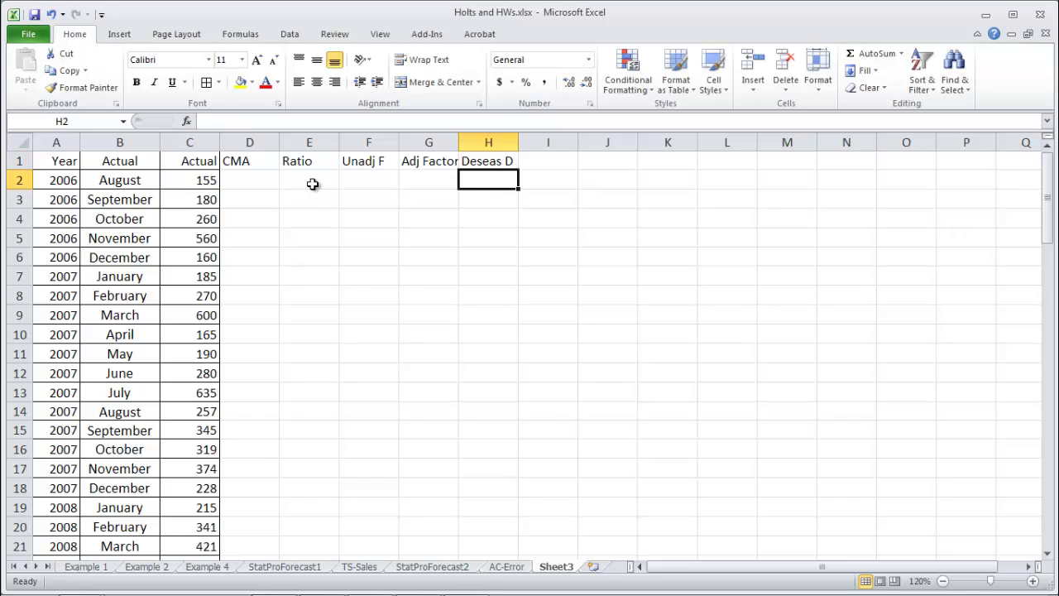
pyautogui.press('Up')
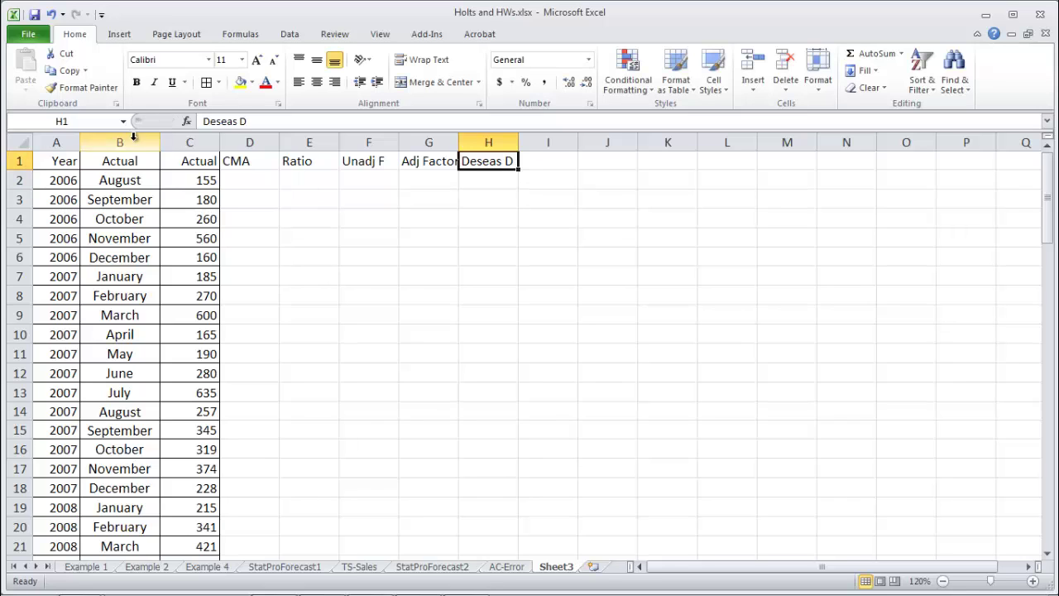
# Rename column C's Actual header to Sales and change H1 to Deseas Sales
pyautogui.doubleClick(202, 163)
pyautogui.write('Sales')
pyautogui.press('Tab')
pyautogui.press('Right')
pyautogui.press('Right')
pyautogui.press('Right')
pyautogui.press('Right')
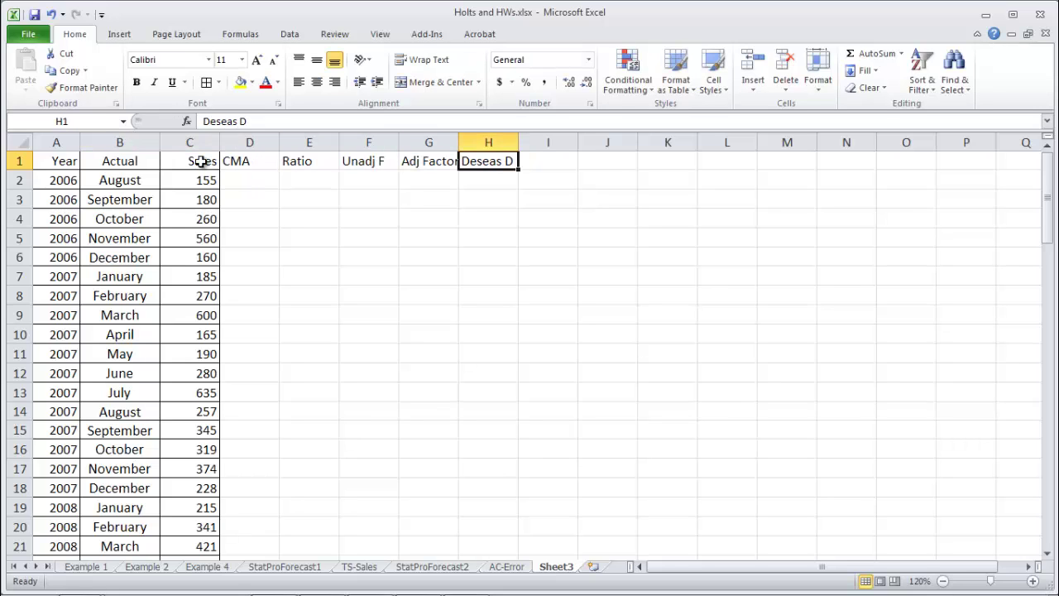
pyautogui.click(274, 122)
pyautogui.press('BackSpace')
pyautogui.write('Sales')
pyautogui.press('Return')
pyautogui.press('Up')
pyautogui.press('Left')
pyautogui.press('Left')
pyautogui.press('Left')
pyautogui.press('Left')
pyautogui.press('Left')
pyautogui.press('Right')
pyautogui.hotkey('shift', 'Right')
pyautogui.hotkey('shift', 'Right')
pyautogui.hotkey('shift', 'Right')
pyautogui.hotkey('shift', 'Right')
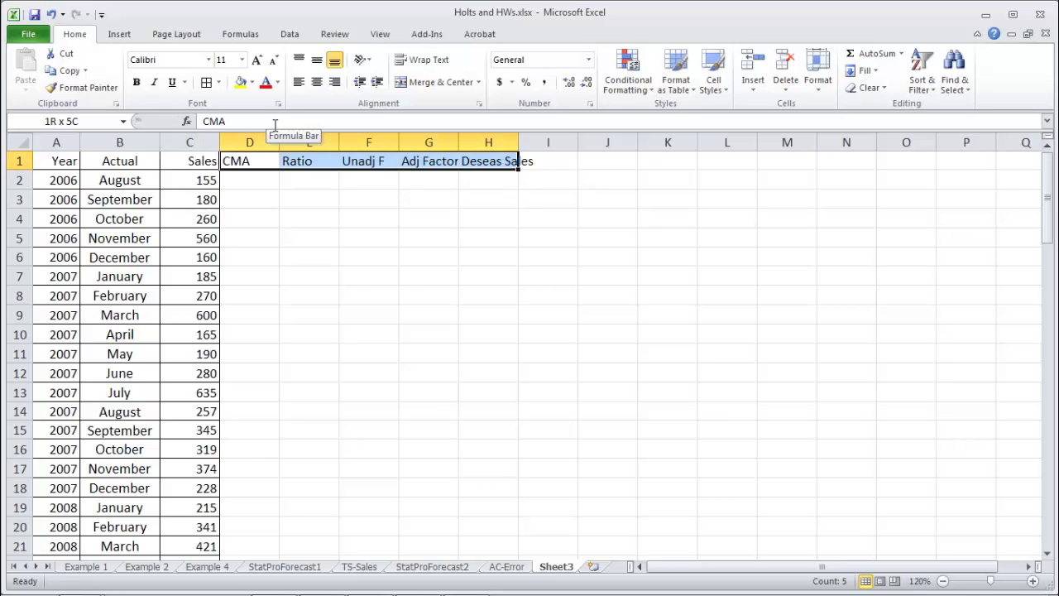
# Put an asterisk in D2 and paste it into D3 through D7
pyautogui.press('Down')
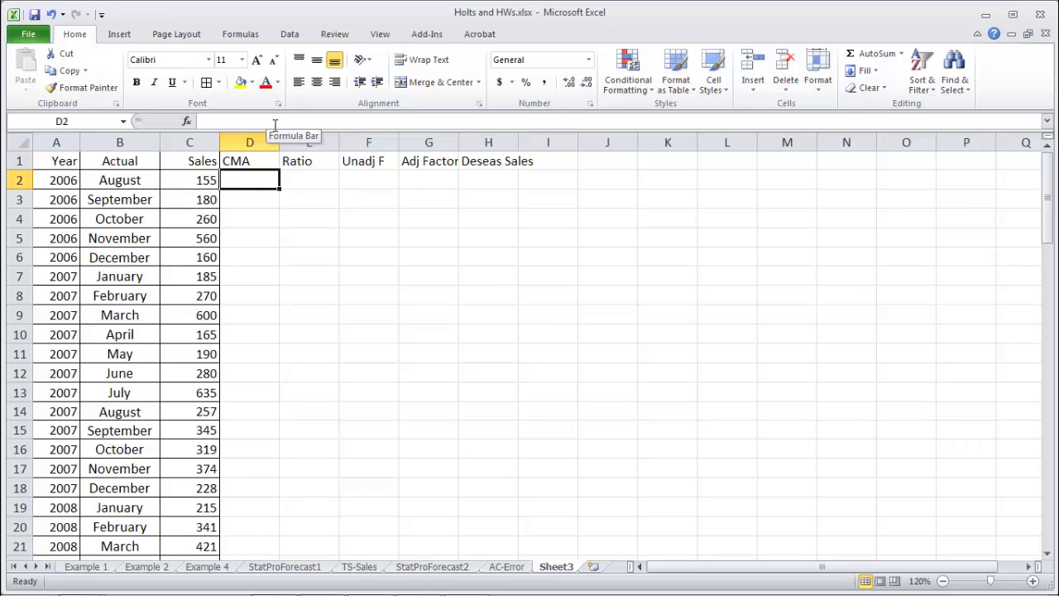
pyautogui.write('*')
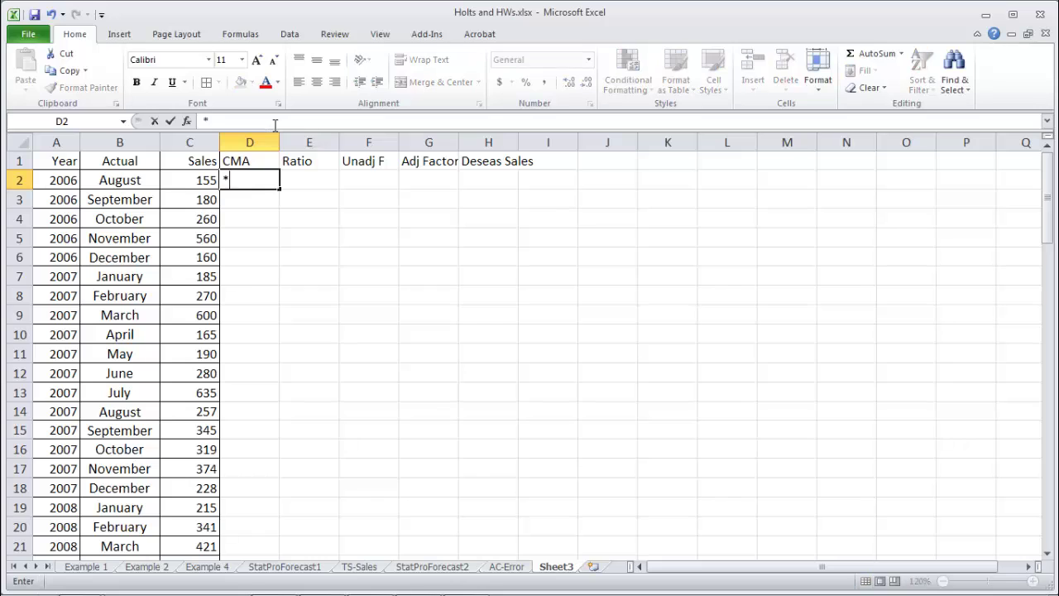
pyautogui.hotkey('ctrl', 'Return')
pyautogui.hotkey('ctrl', 'c')
pyautogui.press('Down')
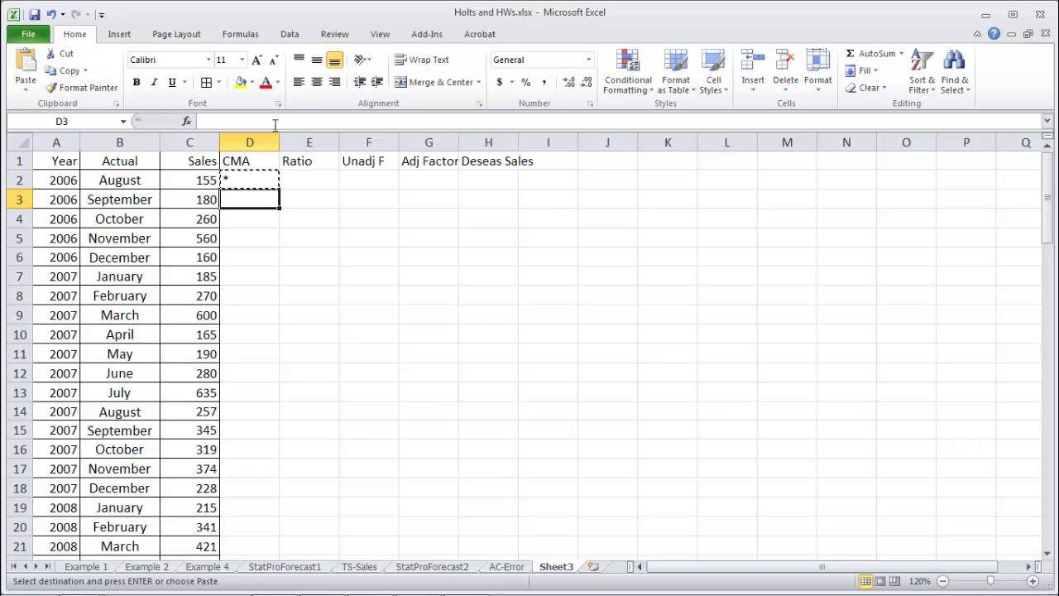
pyautogui.hotkey('ctrl', 'v')
pyautogui.press('Down')
pyautogui.hotkey('ctrl', 'v')
pyautogui.press('Down')
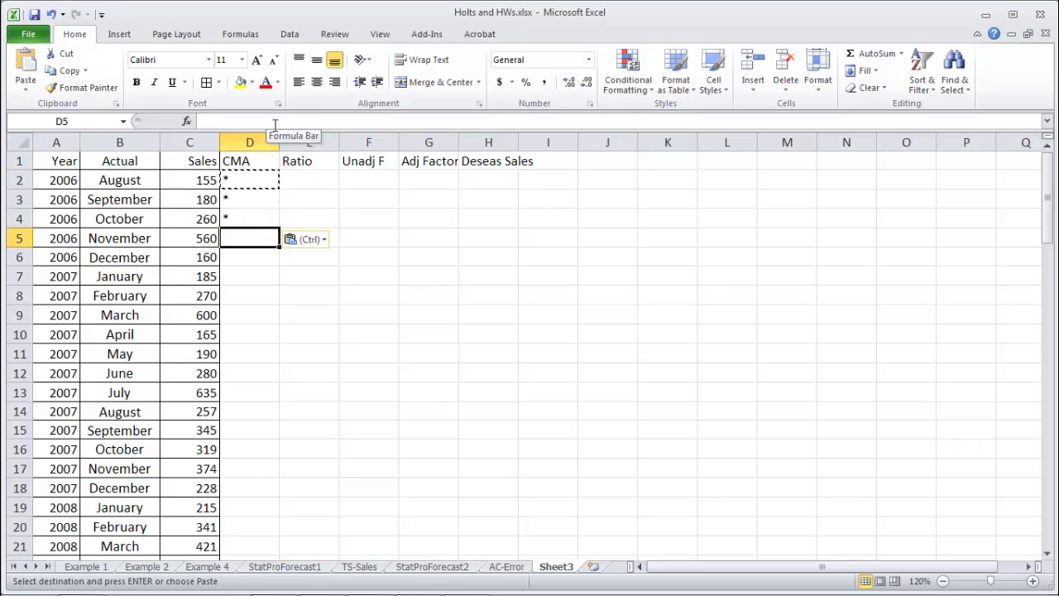
pyautogui.press('Up')
# Check the asterisk cells against the August 2006 row, then move to D8
pyautogui.press('Up')
pyautogui.press('Up')
pyautogui.press('Down')
pyautogui.press('Down')
pyautogui.press('Down')
pyautogui.hotkey('ctrl', 'v')
pyautogui.press('Down')
pyautogui.hotkey('ctrl', 'v')
pyautogui.press('Down')
pyautogui.hotkey('ctrl', 'v')
pyautogui.press('Up')
pyautogui.press('Up')
pyautogui.press('Up')
pyautogui.press('Up')
pyautogui.press('Up')
pyautogui.hotkey('shift', 'Down')
pyautogui.hotkey('shift', 'Down')
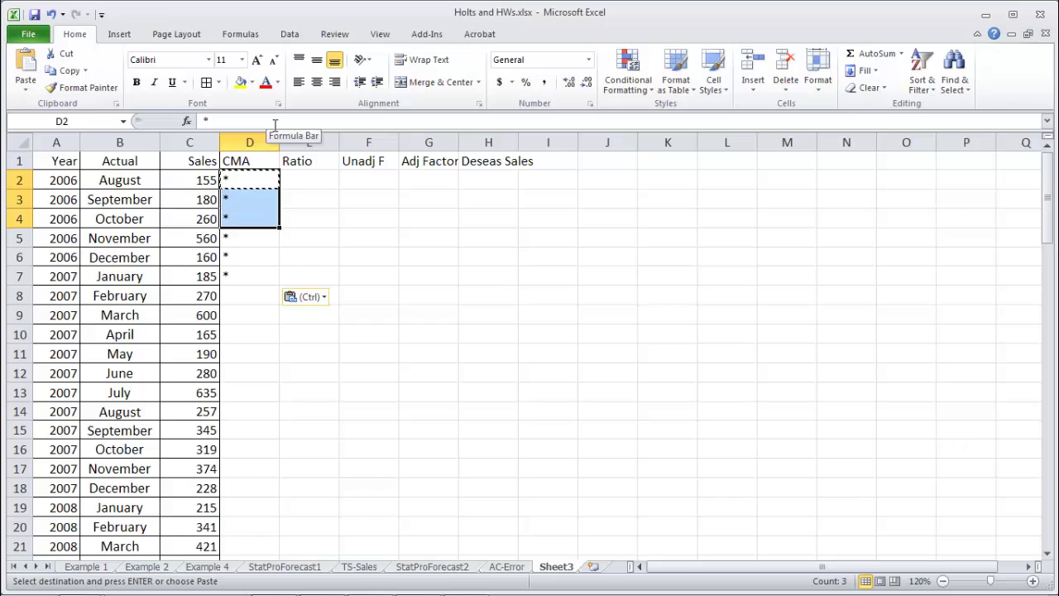
pyautogui.press('Down')
pyautogui.press('Down')
pyautogui.press('Down')
pyautogui.hotkey('shift', 'Down')
pyautogui.hotkey('shift', 'Down')
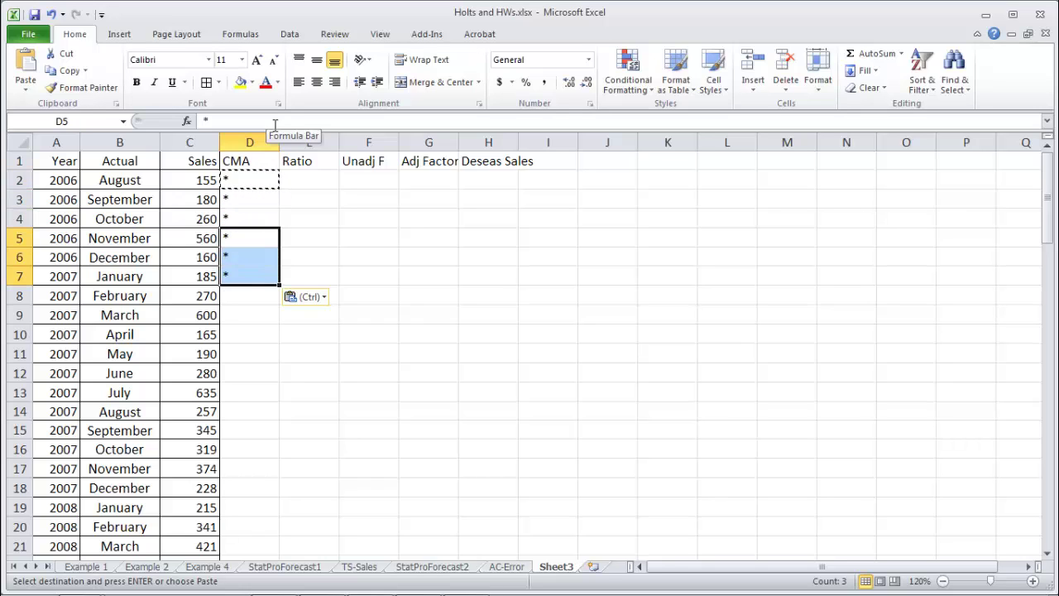
pyautogui.press('Down')
pyautogui.press('Down')
pyautogui.press('Down')
pyautogui.press('Up')
pyautogui.press('Left')
pyautogui.press('Left')
pyautogui.press('Up')
pyautogui.press('Up')
pyautogui.press('Left')
pyautogui.press('Up')
pyautogui.press('Up')
pyautogui.press('Up')
pyautogui.hotkey('shift', 'Right')
pyautogui.hotkey('shift', 'Right')
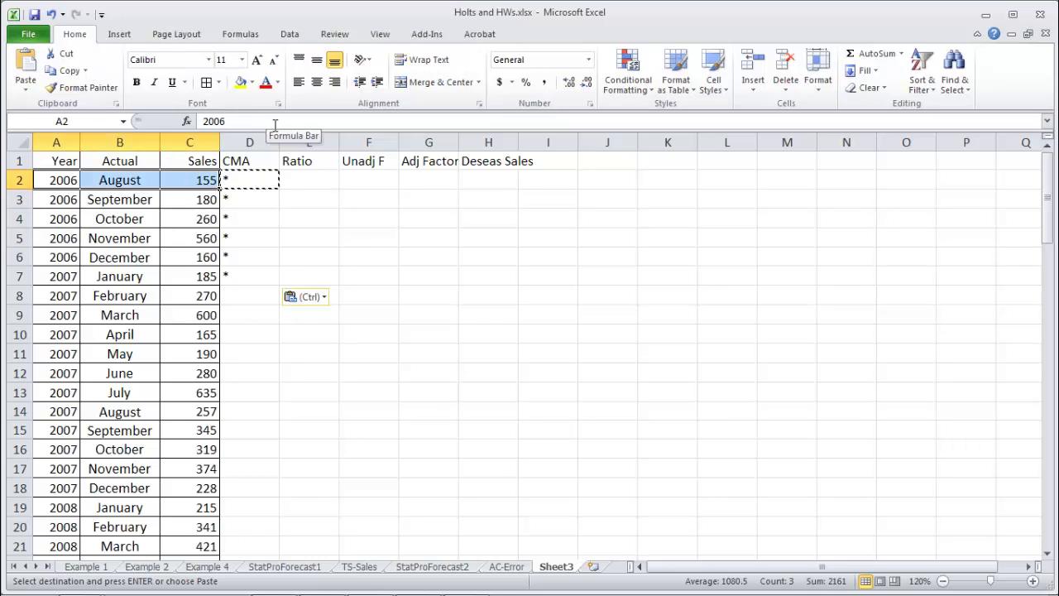
pyautogui.press('Down')
pyautogui.press('Down')
pyautogui.press('Down')
pyautogui.press('Down')
pyautogui.press('Down')
pyautogui.press('Down')
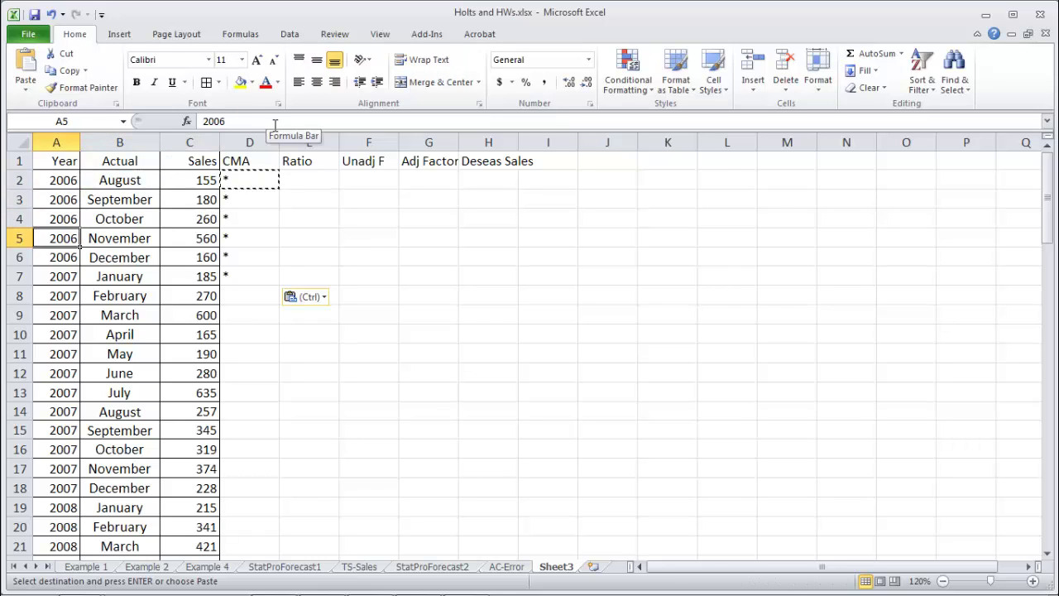
pyautogui.press('Right')
pyautogui.press('Right')
pyautogui.press('Right')
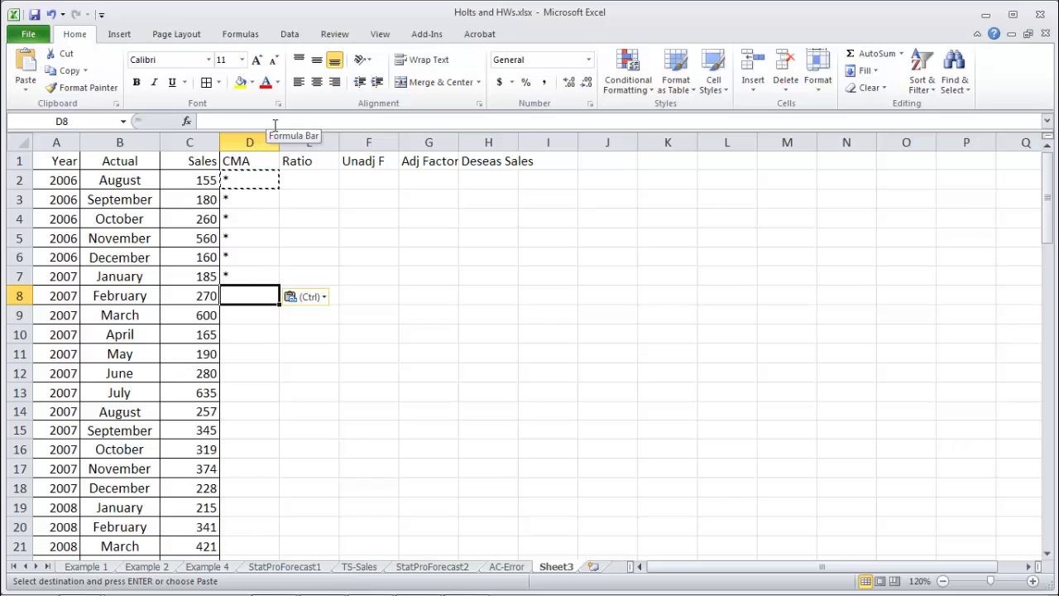
# Enter =AVERAGE(AVERAGE(C2:C13),AVERAGE(C3:C14)) in D8 to get 307.583
pyautogui.write('=')
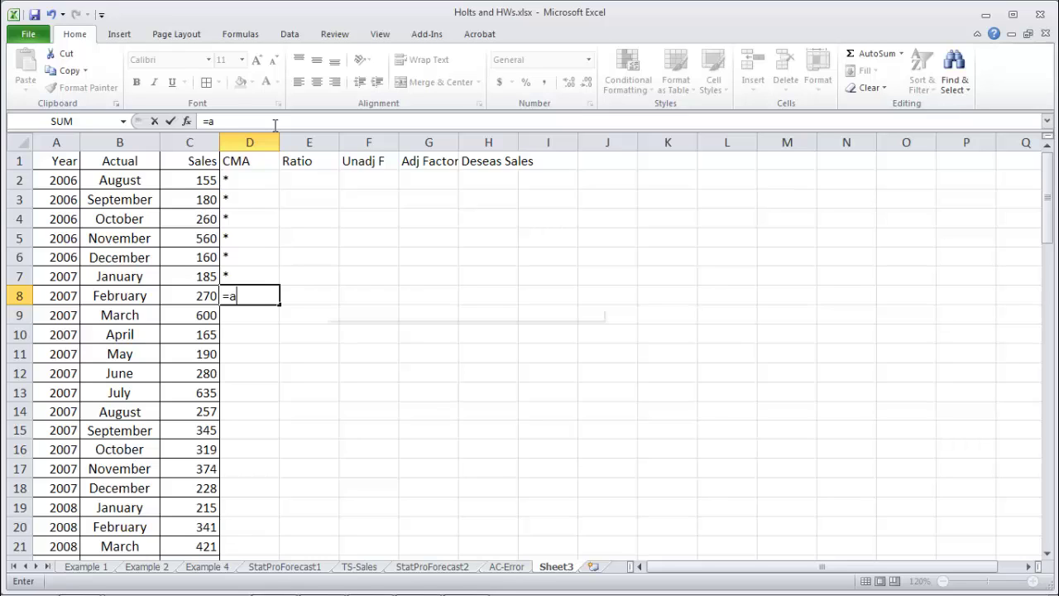
pyautogui.write('average(average(')
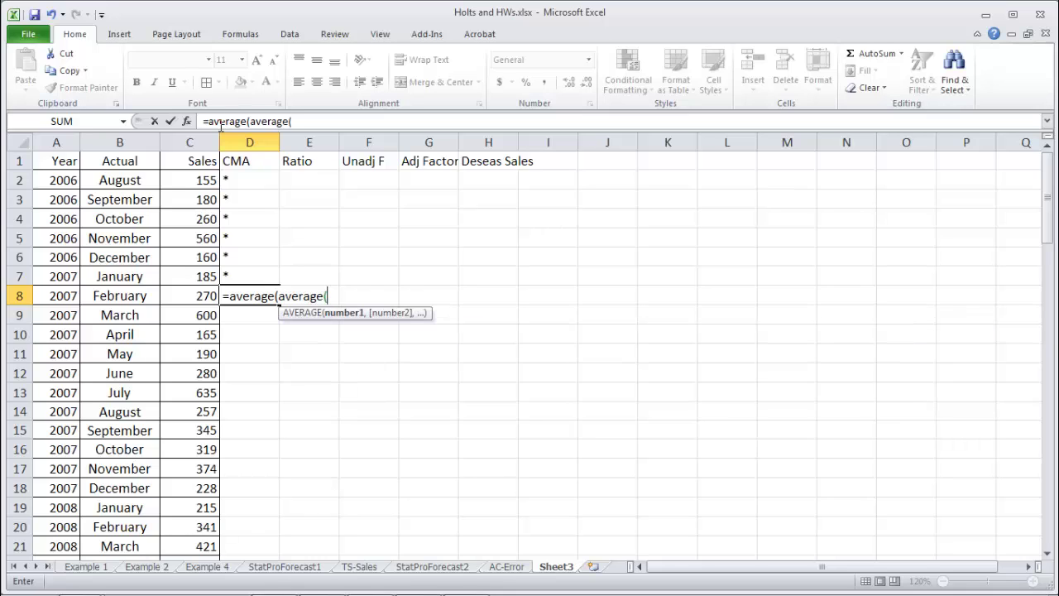
pyautogui.click(207, 182)
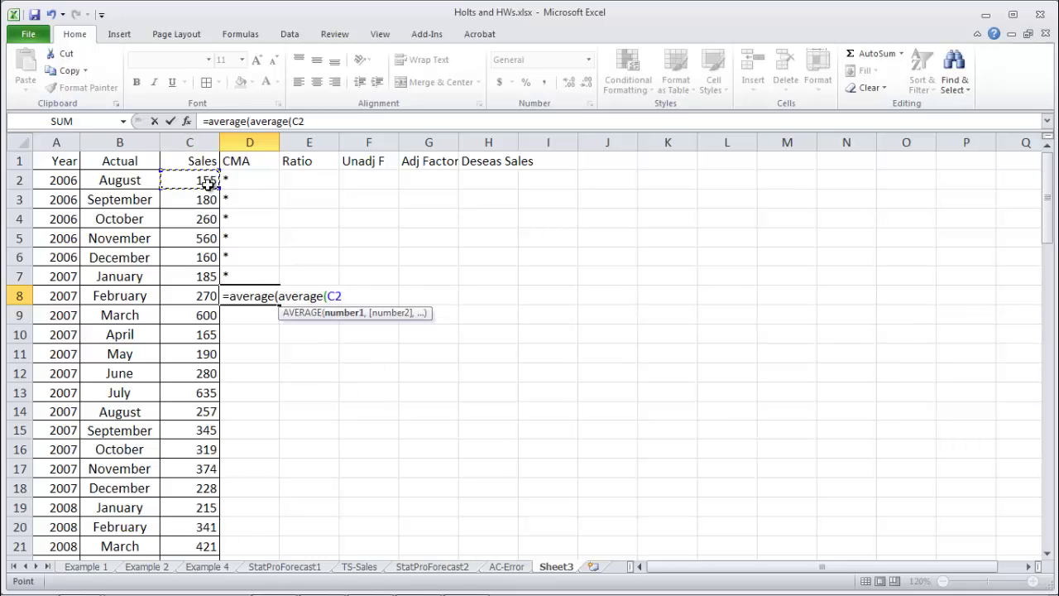
pyautogui.hotkey('shift', 'Down')
pyautogui.hotkey('shift', 'Down')
pyautogui.hotkey('shift', 'Down')
pyautogui.hotkey('shift', 'Down')
pyautogui.hotkey('shift', 'Down')
pyautogui.hotkey('shift', 'Down')
pyautogui.hotkey('shift', 'Down')
pyautogui.hotkey('shift', 'Down')
pyautogui.hotkey('shift', 'Down')
pyautogui.hotkey('shift', 'Down')
pyautogui.hotkey('shift', 'Down')
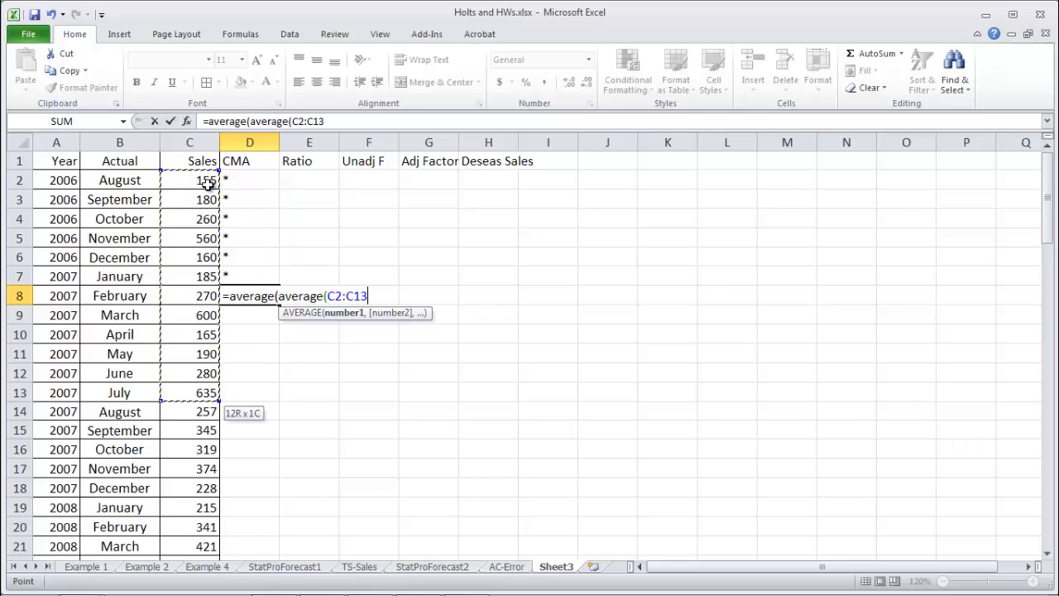
pyautogui.write('),average(')
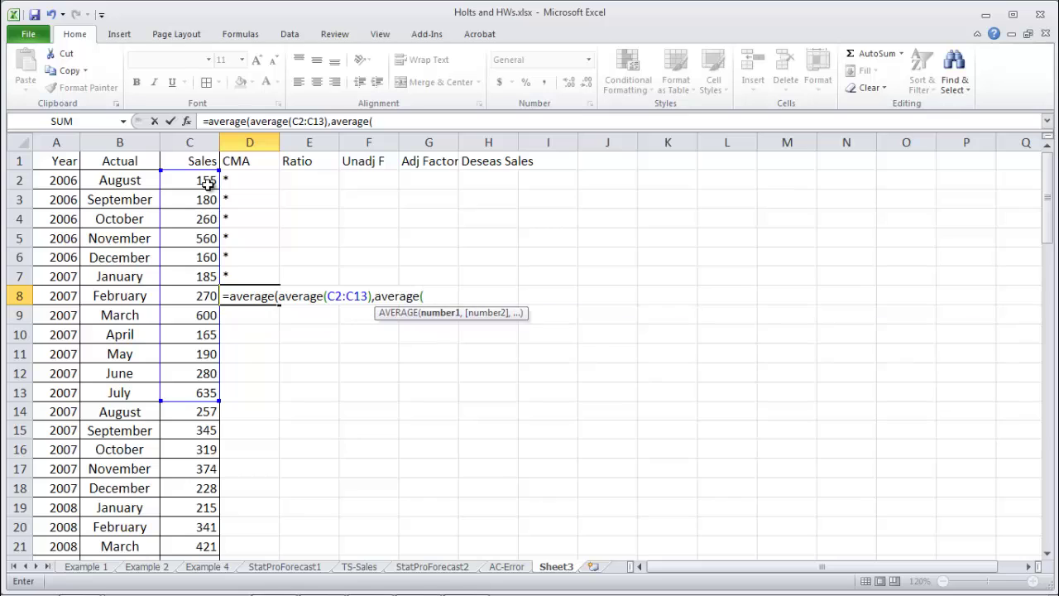
pyautogui.click(203, 201)
pyautogui.hotkey('shift', 'Down')
pyautogui.hotkey('shift', 'Down')
pyautogui.hotkey('shift', 'Down')
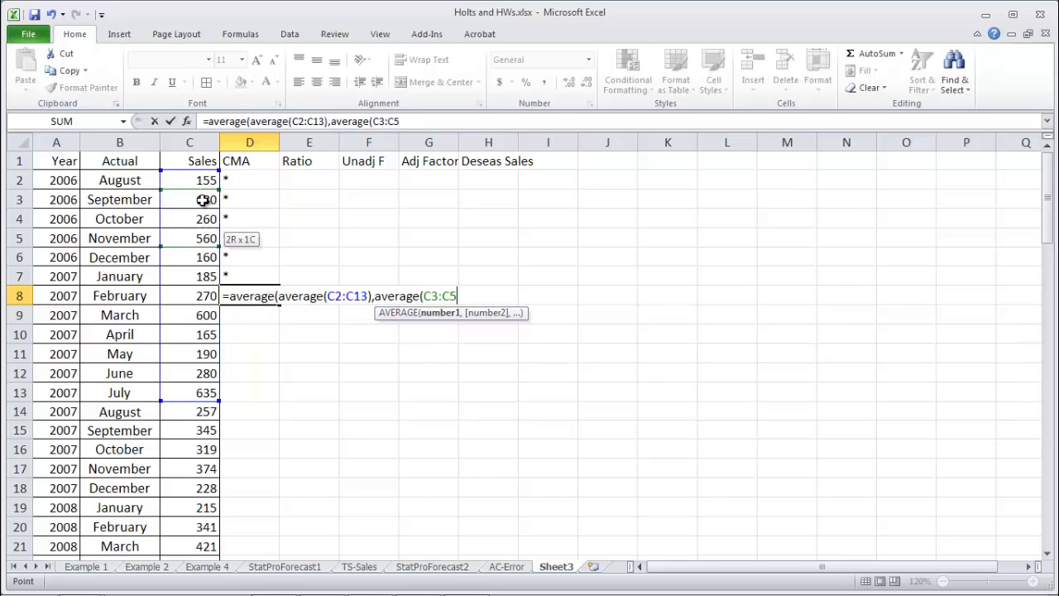
pyautogui.hotkey('shift', 'Down')
pyautogui.hotkey('shift', 'Down')
pyautogui.hotkey('shift', 'Down')
pyautogui.hotkey('shift', 'Down')
pyautogui.hotkey('shift', 'Down')
pyautogui.hotkey('shift', 'Down')
pyautogui.hotkey('shift', 'Down')
pyautogui.hotkey('shift', 'Down')
pyautogui.hotkey('shift', 'Down')
pyautogui.hotkey('shift', 'Up')
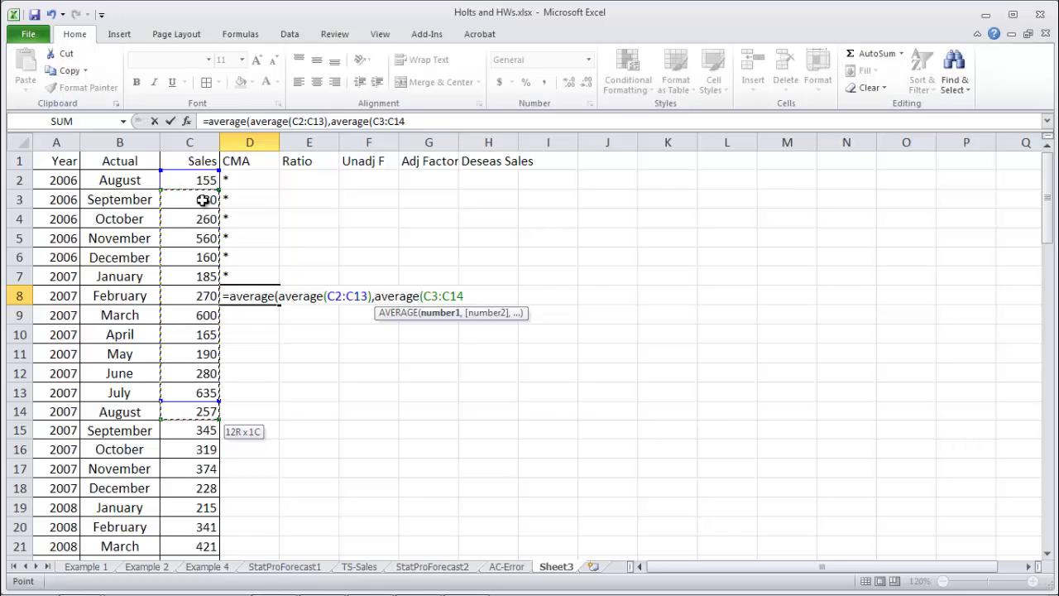
pyautogui.write(')')
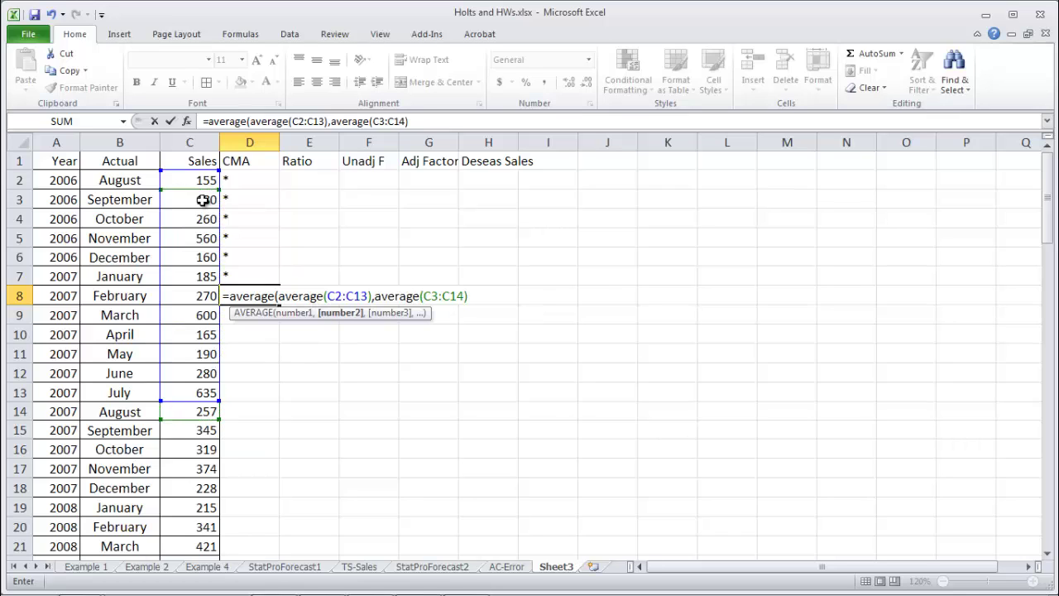
pyautogui.write(')')
pyautogui.press('Return')
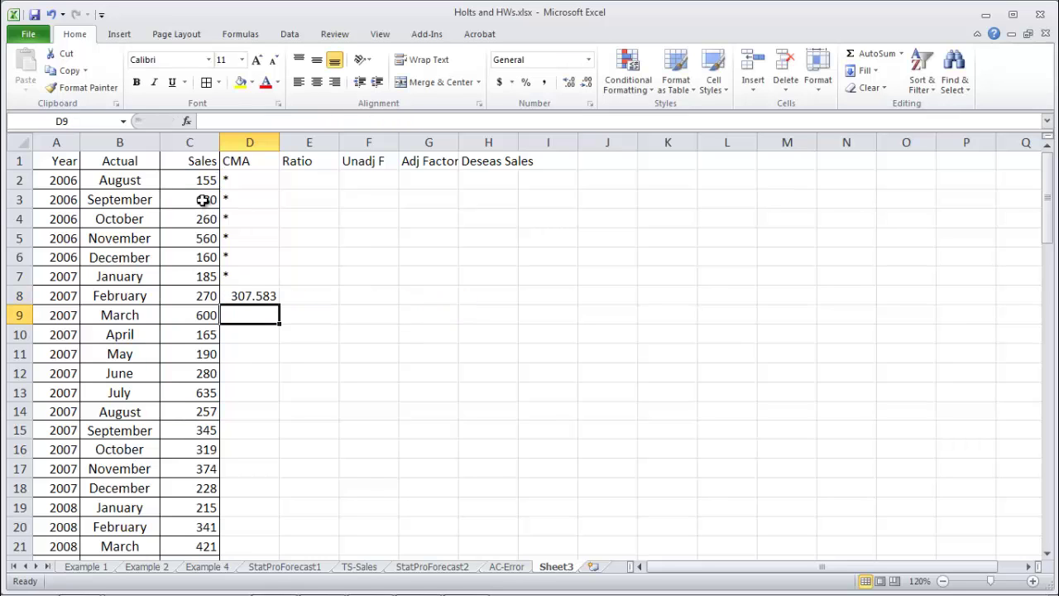
# Fill the D8 CMA formula down column D and verify its ranges in D8
pyautogui.press('Up')
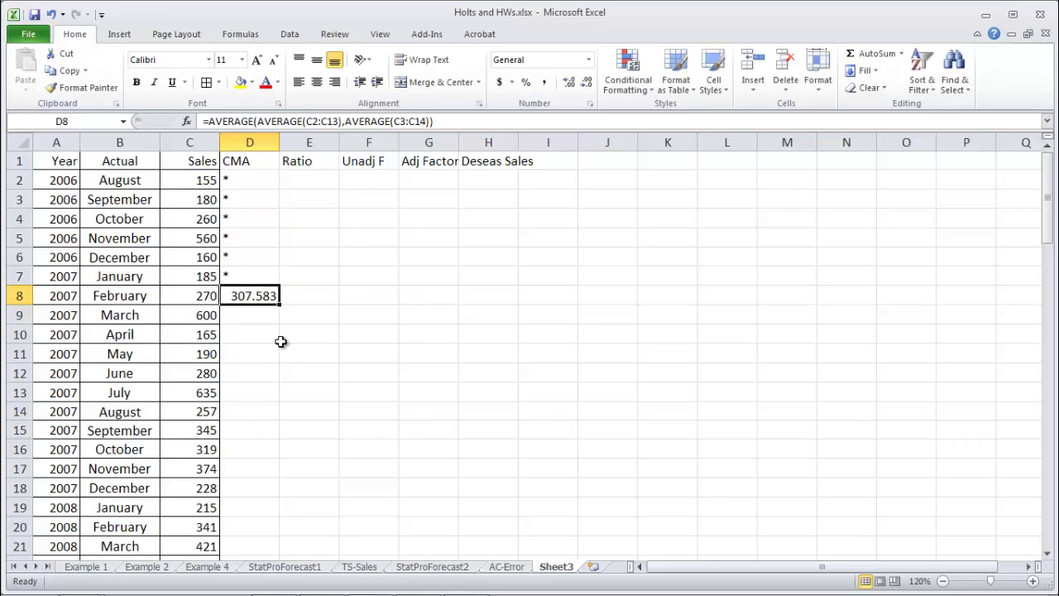
pyautogui.doubleClick(279, 306)
pyautogui.doubleClick(259, 296)
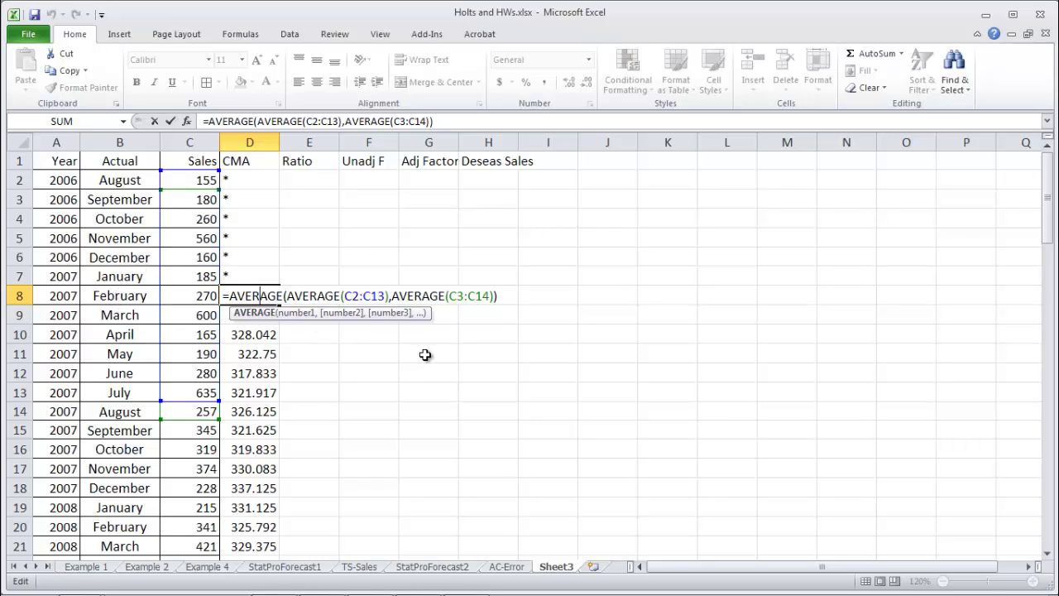
pyautogui.press('Return')
pyautogui.press('Left')
# Copy the D2:D7 asterisks and paste them at D76, D82 and D88
pyautogui.press('Up')
pyautogui.press('Up')
pyautogui.press('Up')
pyautogui.press('Right')
pyautogui.press('Up')
pyautogui.press('Up')
pyautogui.press('Up')
pyautogui.press('Up')
pyautogui.hotkey('shift', 'Down')
pyautogui.hotkey('shift', 'Down')
pyautogui.hotkey('shift', 'Down')
pyautogui.hotkey('shift', 'Down')
pyautogui.hotkey('shift', 'Down')
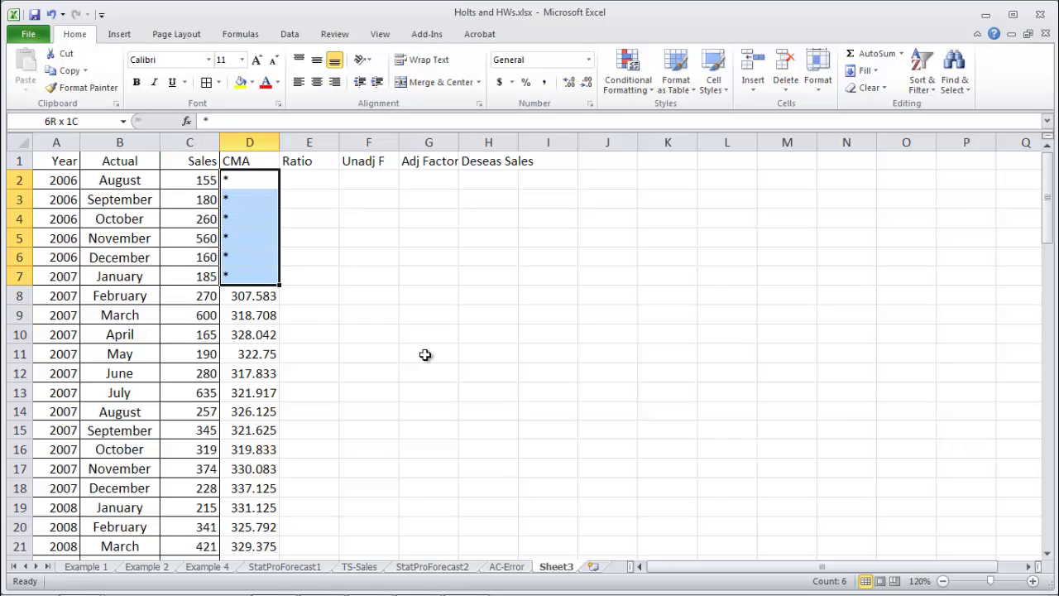
pyautogui.hotkey('ctrl', 'c')
pyautogui.press('Down')
pyautogui.press('Down')
pyautogui.press('Down')
pyautogui.press('Down')
pyautogui.press('Down')
pyautogui.press('Down')
pyautogui.press('Down')
pyautogui.press('Down')
pyautogui.press('Down')
pyautogui.press('Down')
pyautogui.press('Down')
pyautogui.press('Down')
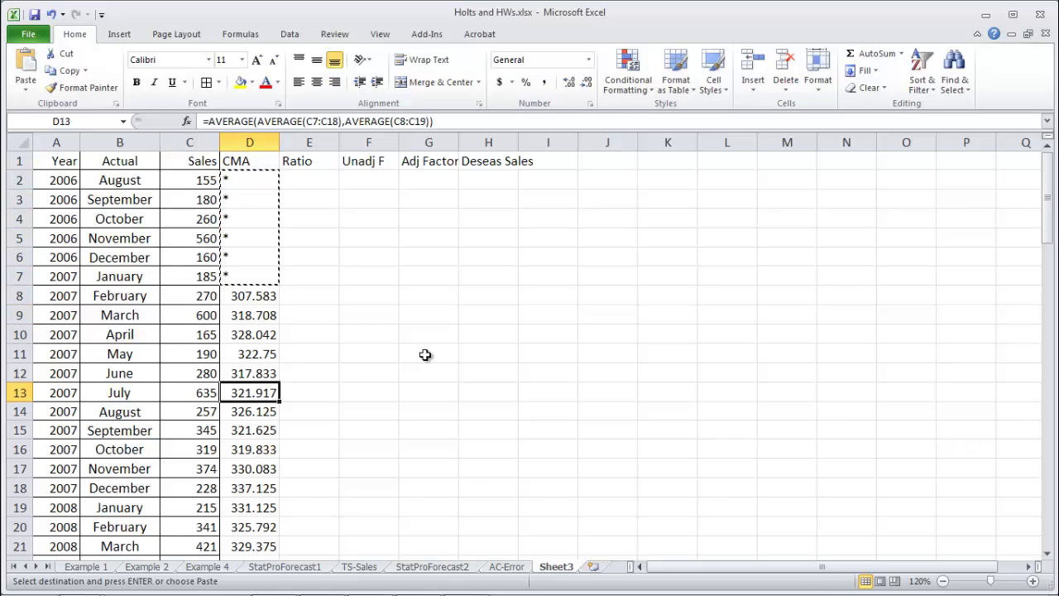
pyautogui.press('Down')
pyautogui.press('Down')
pyautogui.press('Down')
pyautogui.press('Down')
pyautogui.press('Down')
pyautogui.press('Down')
pyautogui.press('Down')
pyautogui.press('Down')
pyautogui.press('Down')
pyautogui.press('Down')
pyautogui.press('Down')
pyautogui.press('Down')
pyautogui.press('Down')
pyautogui.press('Down')
pyautogui.press('Down')
pyautogui.press('Down')
pyautogui.press('Down')
pyautogui.press('Down')
pyautogui.press('Down')
pyautogui.press('Down')
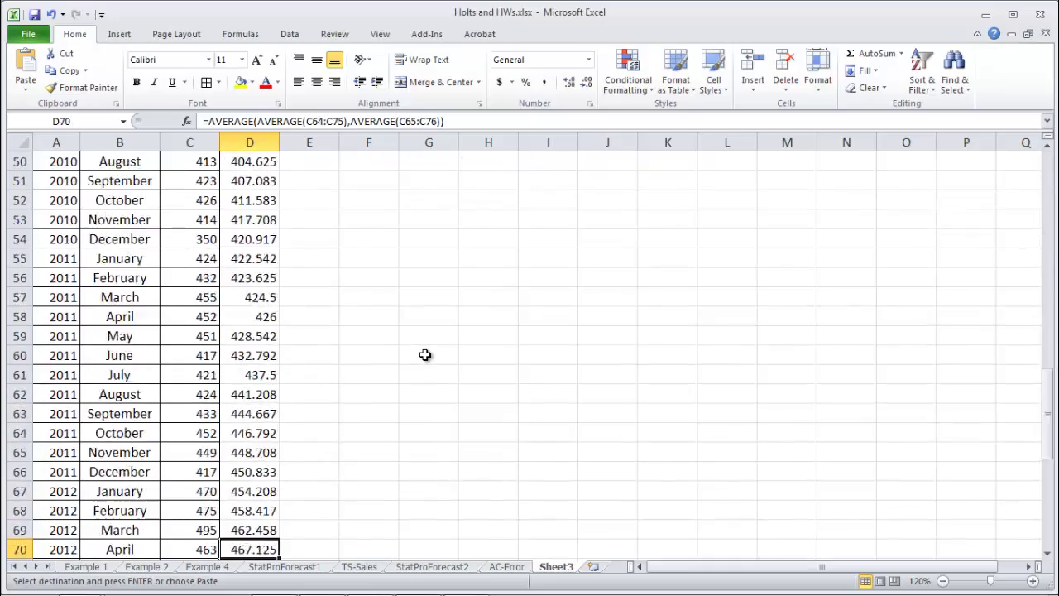
pyautogui.press('Down')
pyautogui.press('Down')
pyautogui.press('Down')
pyautogui.press('Down')
pyautogui.press('Down')
pyautogui.press('Down')
pyautogui.press('Down')
pyautogui.press('Down')
pyautogui.press('Down')
pyautogui.press('Down')
pyautogui.press('Down')
pyautogui.press('Down')
pyautogui.press('Down')
pyautogui.press('Down')
pyautogui.press('Down')
pyautogui.press('Down')
pyautogui.press('Down')
pyautogui.press('Down')
pyautogui.press('Down')
pyautogui.press('Down')
pyautogui.press('Up')
pyautogui.press('Up')
pyautogui.press('Up')
pyautogui.press('Up')
pyautogui.press('Up')
pyautogui.press('Up')
pyautogui.press('Up')
pyautogui.press('Up')
pyautogui.press('Up')
pyautogui.press('Up')
pyautogui.press('Up')
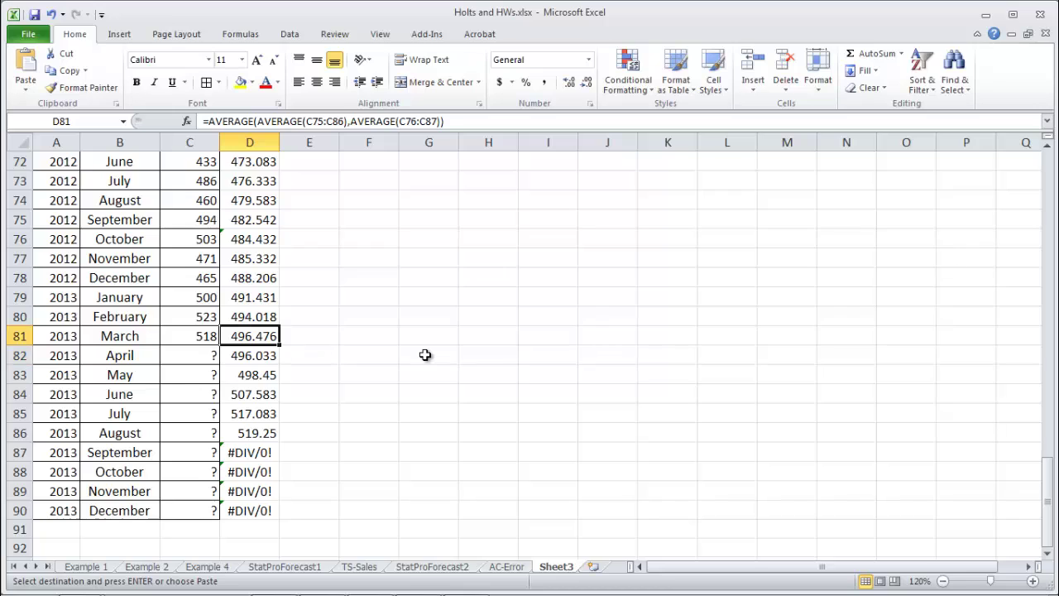
pyautogui.press('Up')
pyautogui.press('Up')
pyautogui.press('Up')
pyautogui.press('Up')
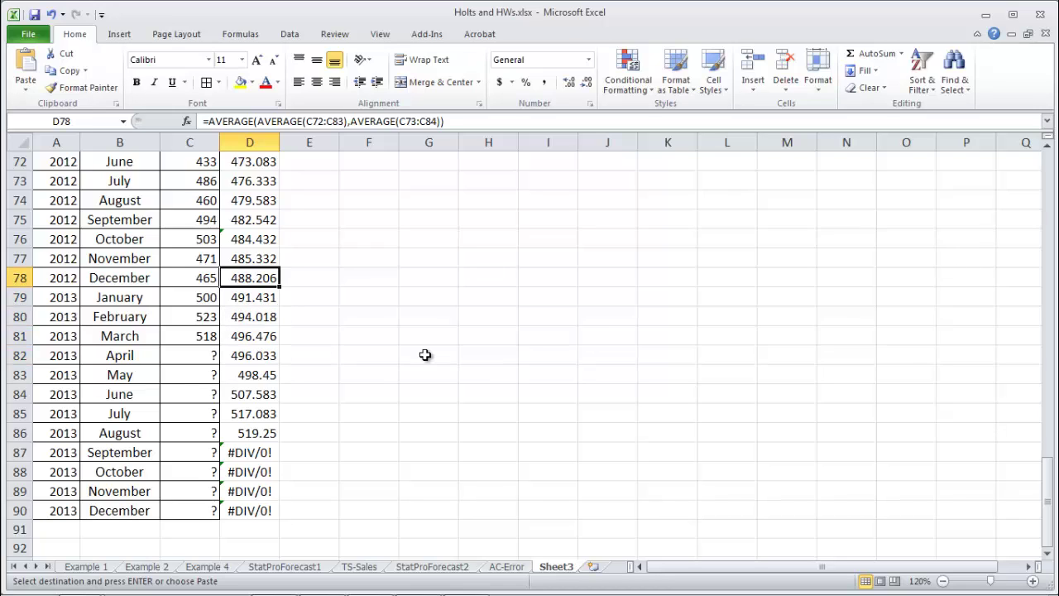
pyautogui.press('Up')
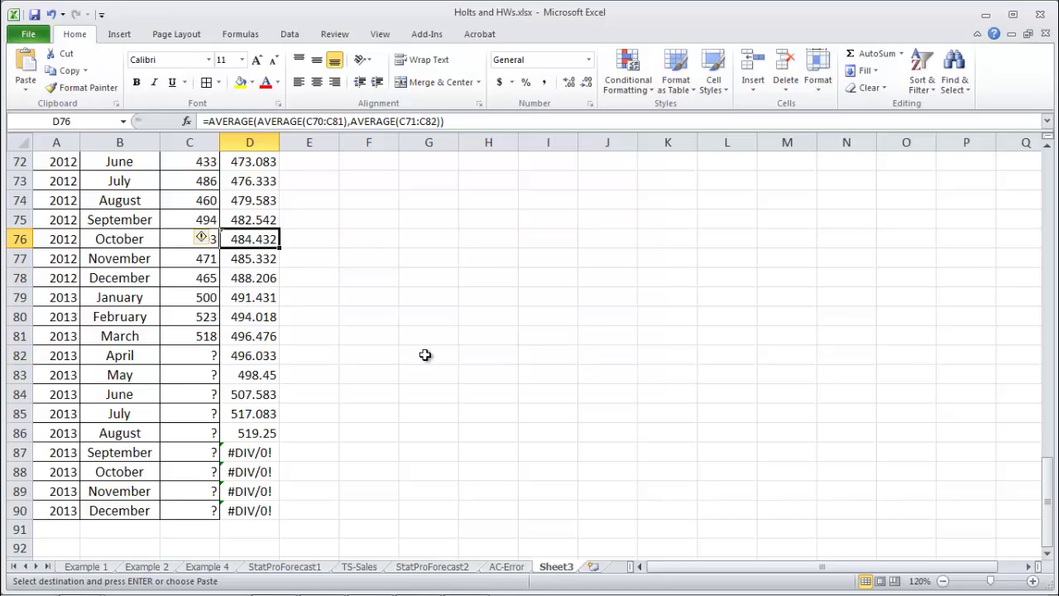
pyautogui.press('Down')
pyautogui.press('Up')
pyautogui.moveTo(218, 239)
pyautogui.hotkey('ctrl', 'v')
pyautogui.press('Down')
pyautogui.press('Down')
pyautogui.press('Down')
pyautogui.press('Down')
pyautogui.press('Down')
pyautogui.press('Down')
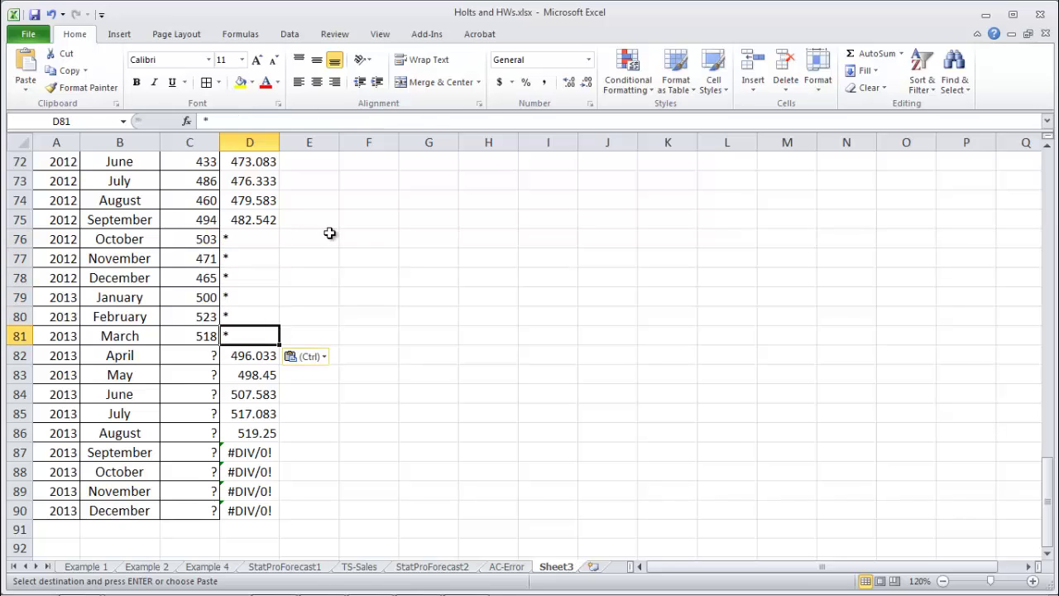
pyautogui.hotkey('ctrl', 'v')
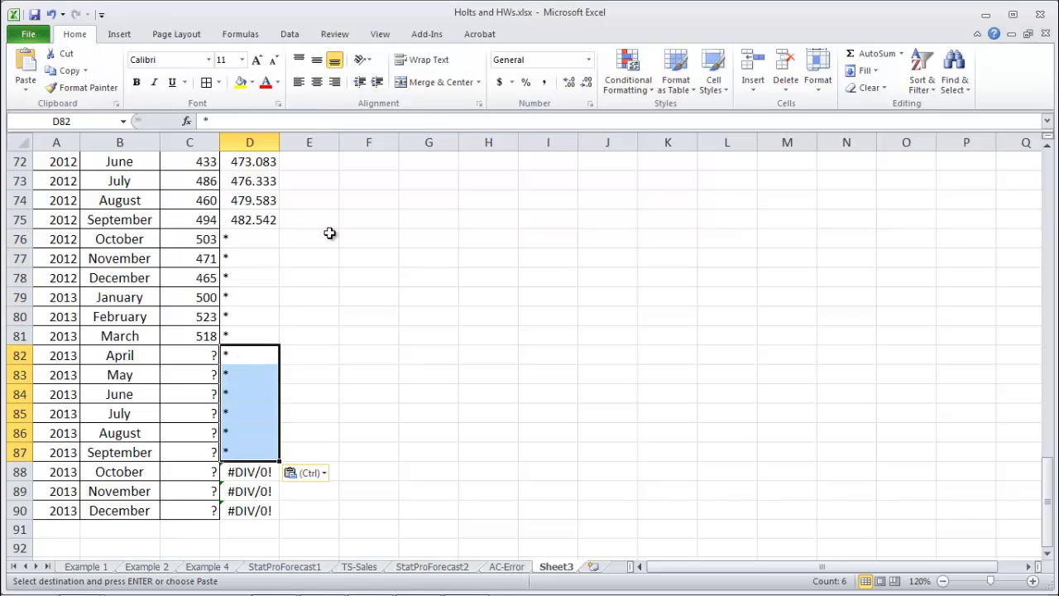
pyautogui.press('Down')
pyautogui.press('Down')
pyautogui.press('Down')
pyautogui.press('Down')
pyautogui.press('Down')
pyautogui.press('Down')
pyautogui.hotkey('ctrl', 'v')
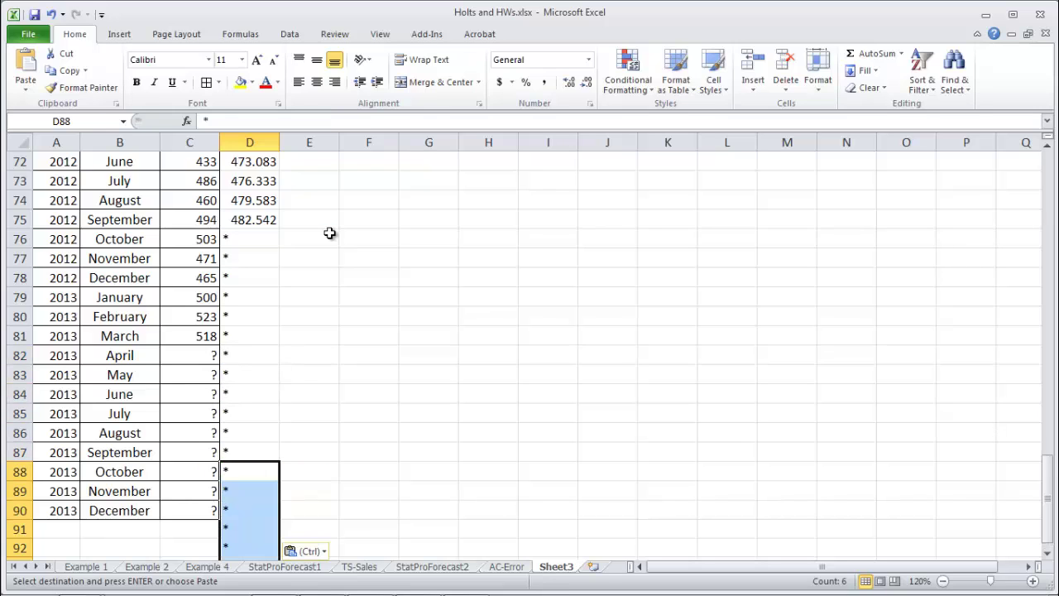
# Clear the surplus asterisks below December 2013 in D91 through D93
pyautogui.press('Down')
pyautogui.press('Down')
pyautogui.press('Down')
pyautogui.hotkey('shift', 'Down')
pyautogui.press('BackSpace')
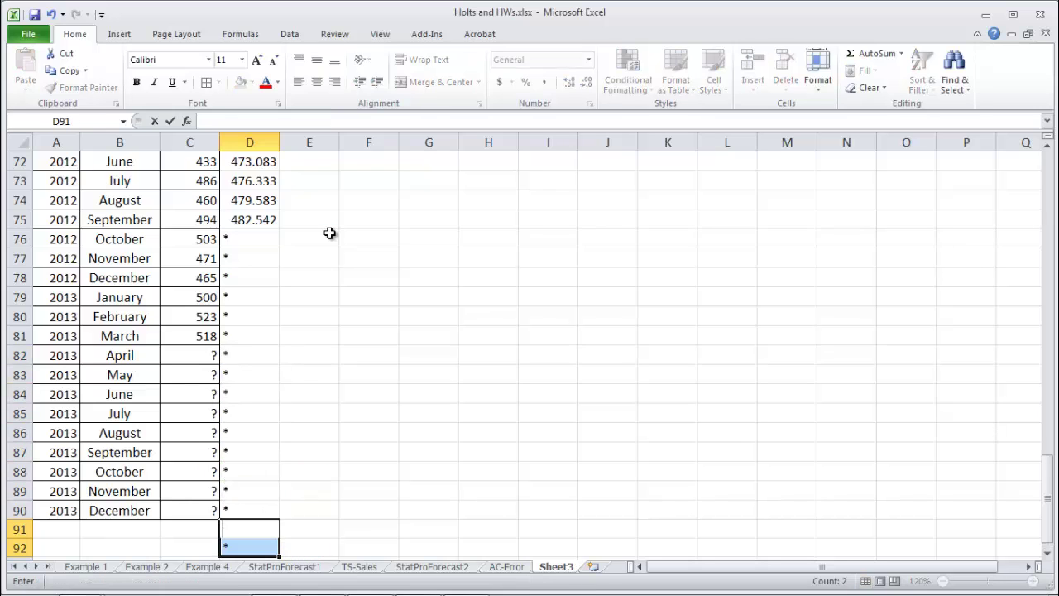
pyautogui.press('Down')
pyautogui.press('Down')
pyautogui.press('Down')
pyautogui.press('Down')
pyautogui.press('Up')
pyautogui.press('Up')
pyautogui.press('Delete')
pyautogui.press('Up')
pyautogui.press('Delete')
pyautogui.press('Up')
pyautogui.press('Up')
pyautogui.press('Up')
pyautogui.press('Up')
pyautogui.press('Up')
pyautogui.press('Up')
pyautogui.press('Up')
pyautogui.press('Up')
pyautogui.press('Up')
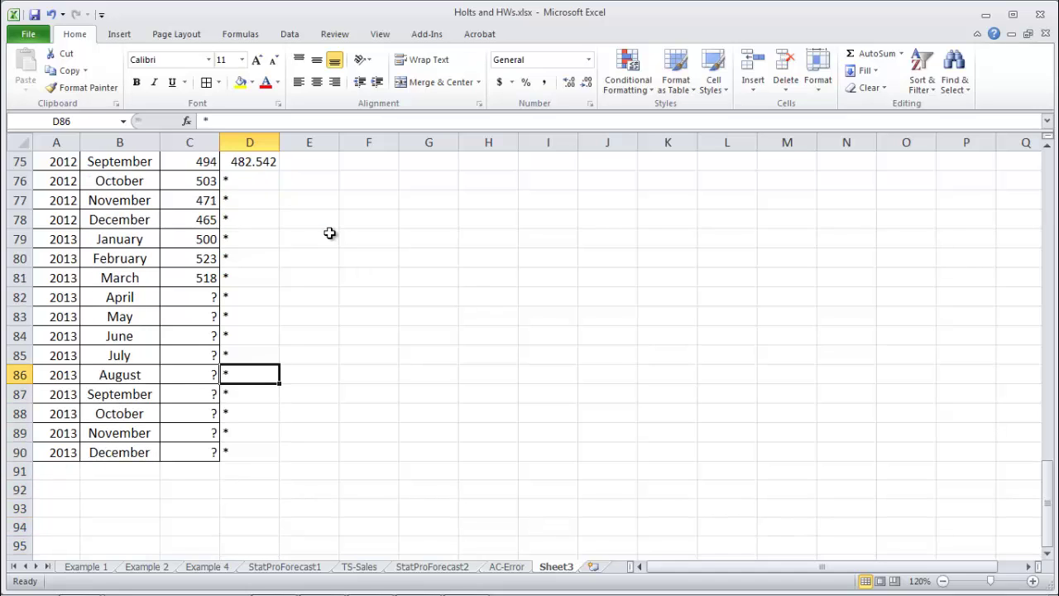
pyautogui.press('Up')
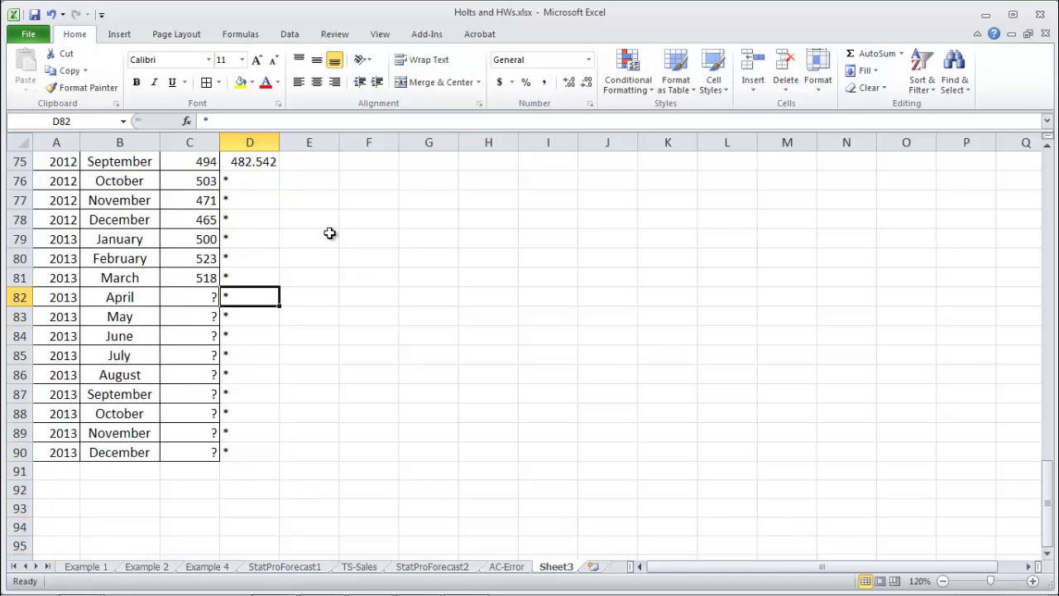
pyautogui.press('Up')
# Right-align the asterisk cells for October 2012 through March 2013
pyautogui.hotkey('shift', 'Left')
pyautogui.hotkey('shift', 'Left')
pyautogui.hotkey('shift', 'Left')
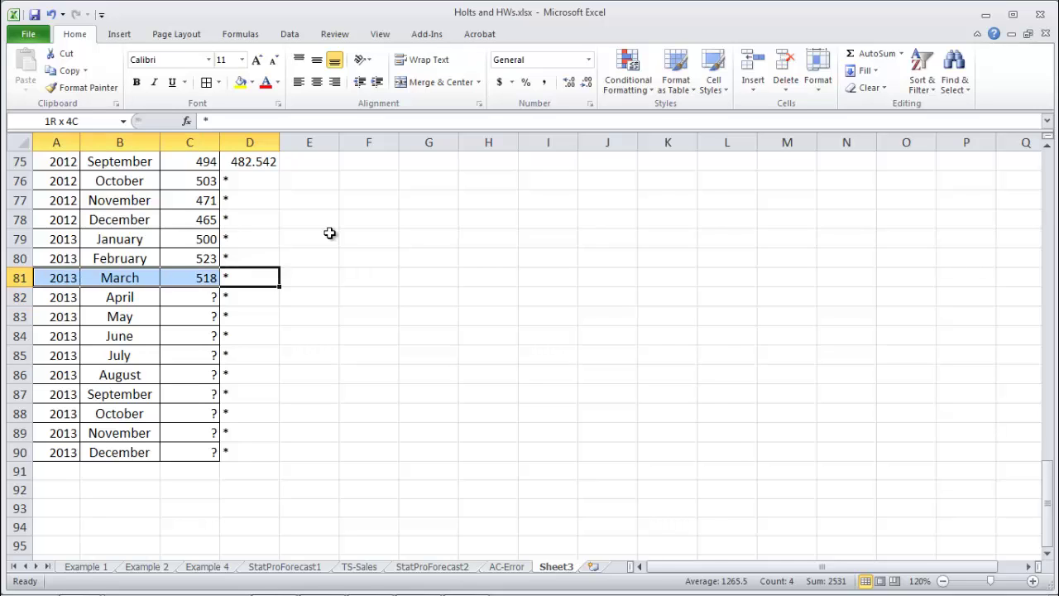
pyautogui.hotkey('shift', 'Up')
pyautogui.hotkey('shift', 'Up')
pyautogui.hotkey('shift', 'Up')
pyautogui.hotkey('shift', 'Up')
pyautogui.hotkey('shift', 'Up')
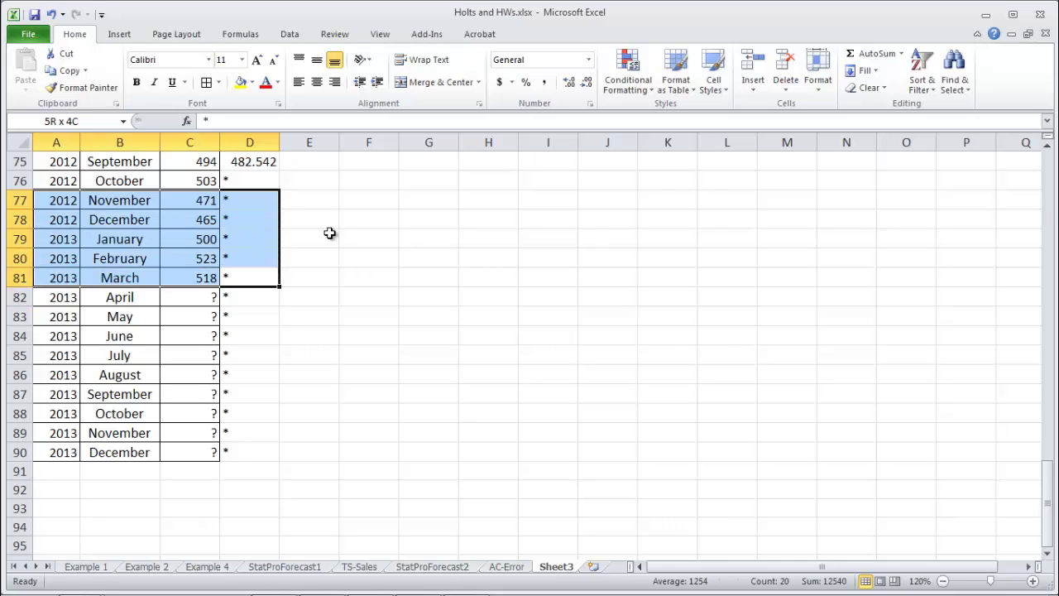
pyautogui.click(335, 86)
pyautogui.press('Up')
pyautogui.press('Up')
pyautogui.press('Up')
pyautogui.press('Up')
pyautogui.press('Up')
pyautogui.press('Up')
pyautogui.press('Up')
pyautogui.press('Up')
pyautogui.press('Up')
pyautogui.press('Up')
pyautogui.press('Up')
pyautogui.press('Up')
pyautogui.press('Up')
pyautogui.press('Up')
pyautogui.press('Up')
pyautogui.press('Up')
pyautogui.press('Up')
pyautogui.press('Up')
pyautogui.press('Up')
pyautogui.press('Up')
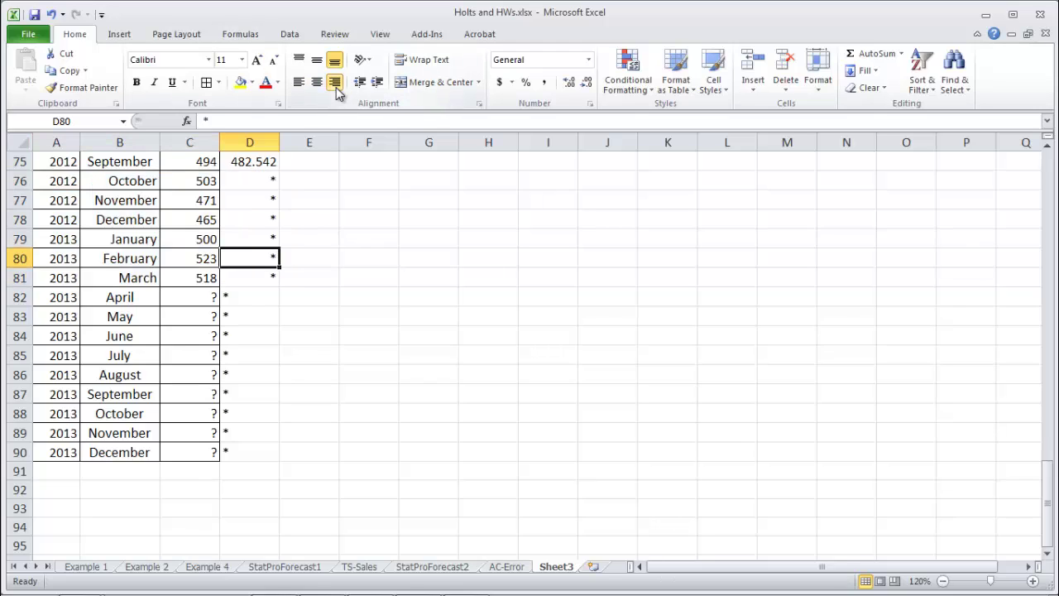
pyautogui.press('Up')
pyautogui.press('Up')
pyautogui.press('Up')
pyautogui.press('Up')
pyautogui.press('Up')
pyautogui.press('Up')
pyautogui.press('Up')
pyautogui.press('Up')
pyautogui.press('Up')
pyautogui.press('Up')
pyautogui.press('Up')
pyautogui.press('Up')
pyautogui.press('Up')
pyautogui.press('Up')
pyautogui.press('Up')
pyautogui.press('Up')
pyautogui.press('Up')
pyautogui.press('Up')
pyautogui.press('Up')
pyautogui.press('Up')
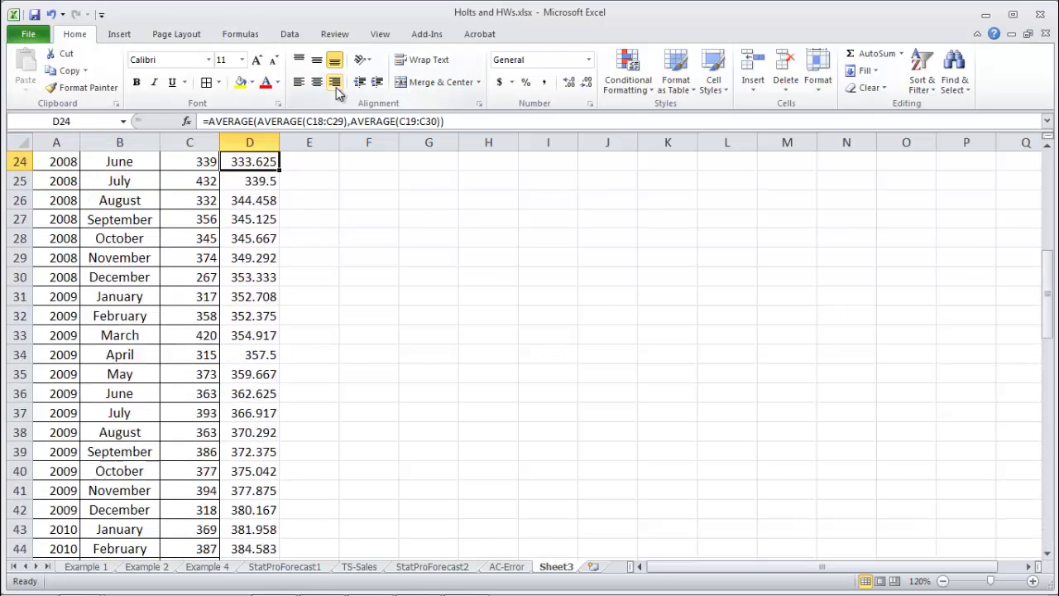
pyautogui.press('Down')
pyautogui.hotkey('shift', 'Down')
pyautogui.hotkey('shift', 'Down')
pyautogui.hotkey('shift', 'Down')
pyautogui.hotkey('shift', 'Down')
pyautogui.hotkey('shift', 'Down')
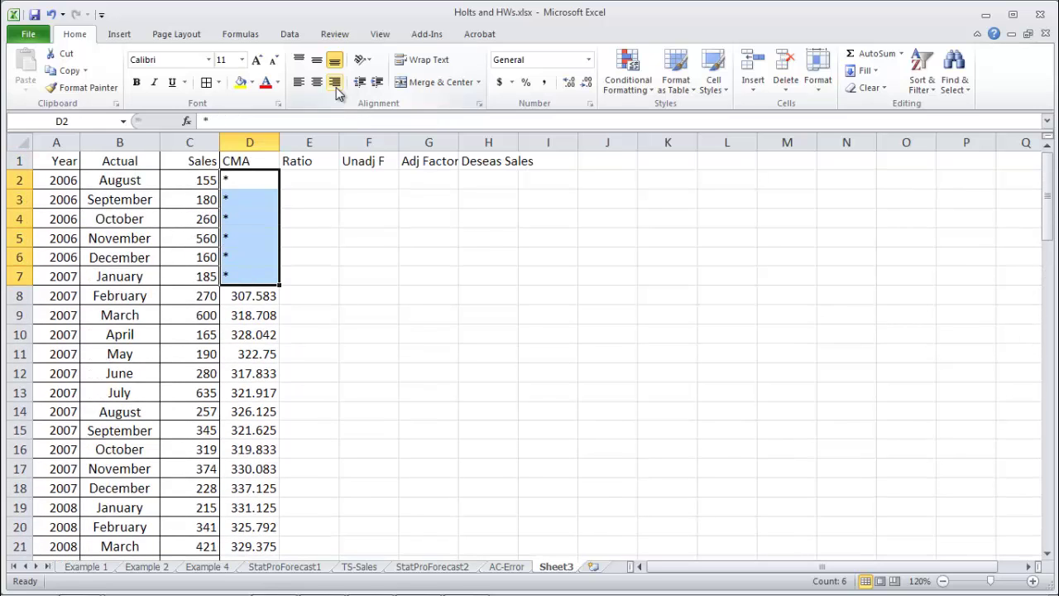
# Copy the six CMA placeholder asterisks from D2:D7 into Ratio cells E2:E7
pyautogui.press('Right')
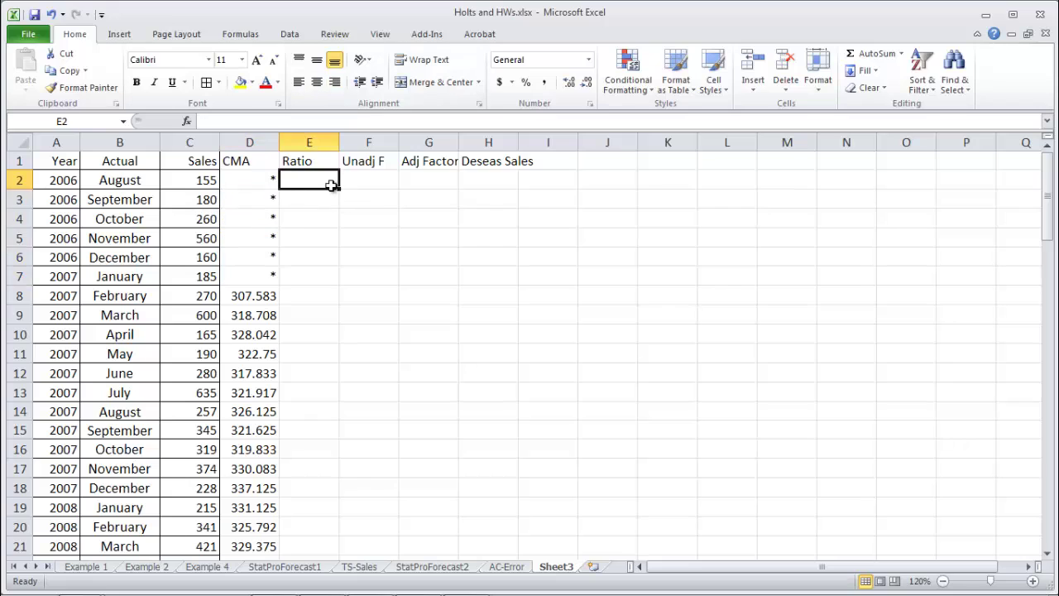
pyautogui.press('Down')
pyautogui.press('Left')
pyautogui.press('Up')
pyautogui.hotkey('shift', 'Down')
pyautogui.hotkey('shift', 'Down')
pyautogui.hotkey('shift', 'Down')
pyautogui.hotkey('shift', 'Down')
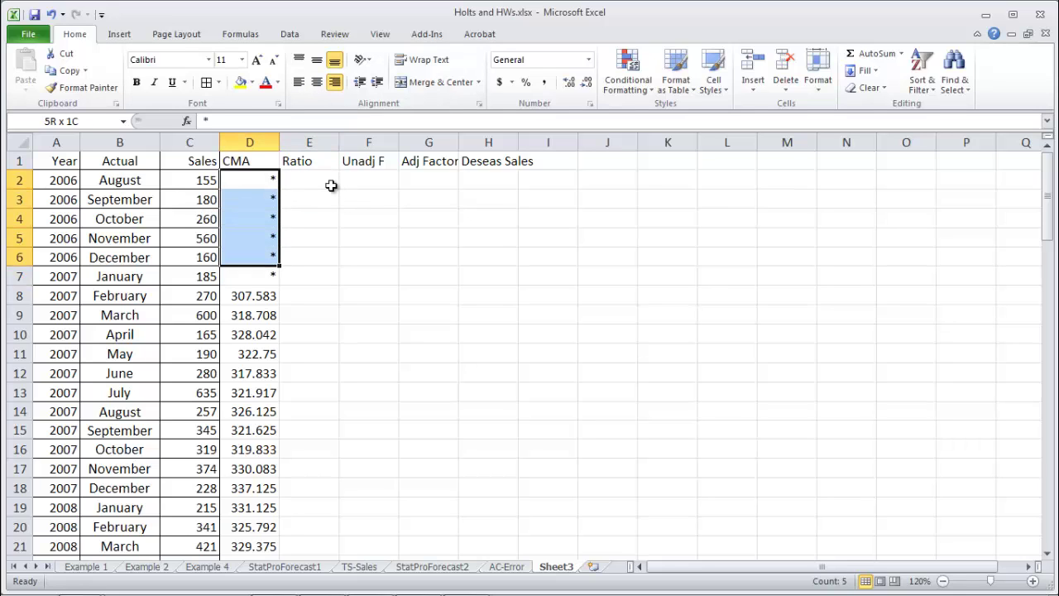
pyautogui.hotkey('shift', 'Down')
pyautogui.hotkey('ctrl', 'c')
pyautogui.press('Right')
pyautogui.hotkey('ctrl', 'v')
# Enter =C8/D8 in E8 and fill the sales-to-CMA ratio down column E
pyautogui.press('Down')
pyautogui.press('Down')
pyautogui.press('Down')
pyautogui.press('Down')
pyautogui.press('Down')
pyautogui.press('Down')
pyautogui.write('=')
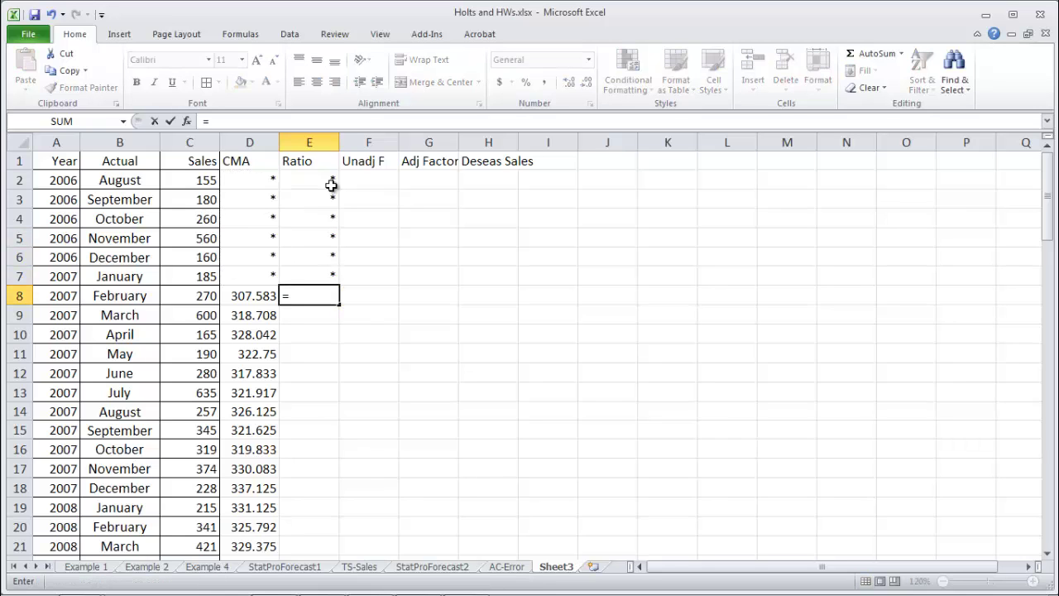
pyautogui.click(200, 293)
pyautogui.write('/')
pyautogui.click(246, 297)
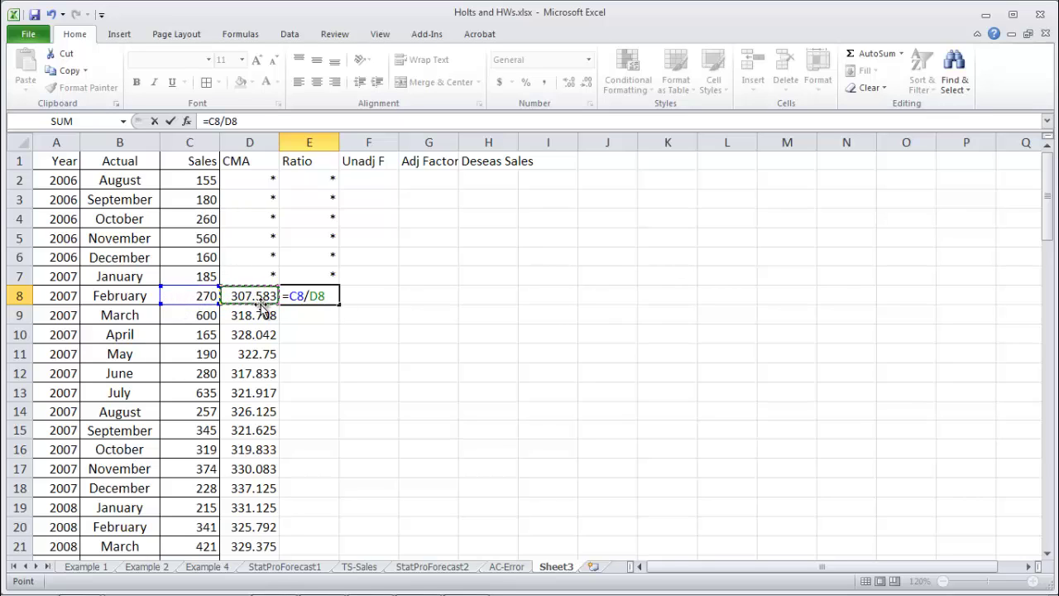
pyautogui.press('Return')
pyautogui.press('Up')
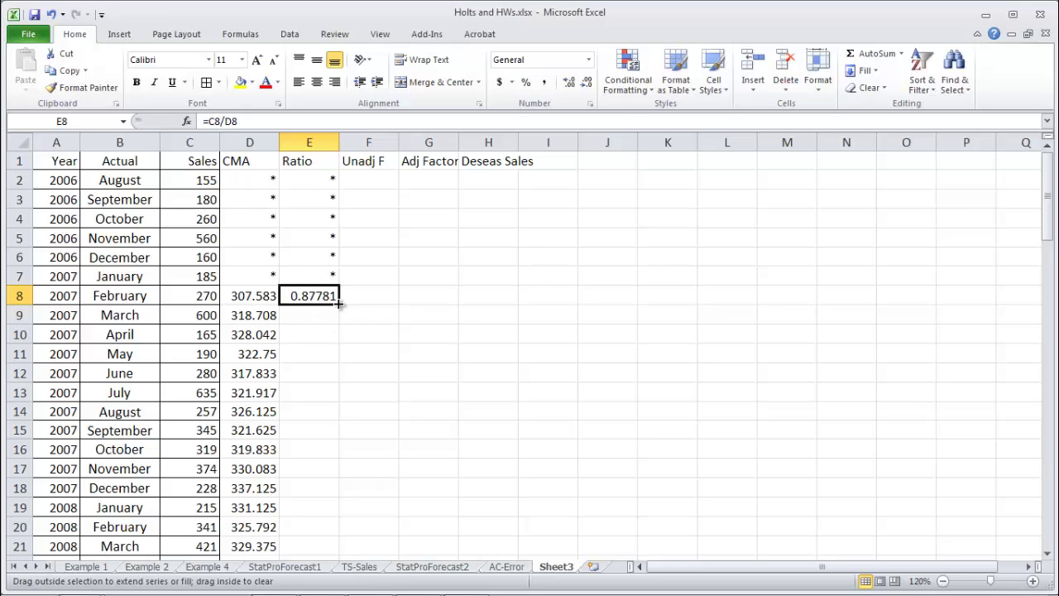
pyautogui.doubleClick(337, 303)
# Copy the E2:E7 asterisks and paste them over the #VALUE! errors in E76:E81
pyautogui.click(354, 309)
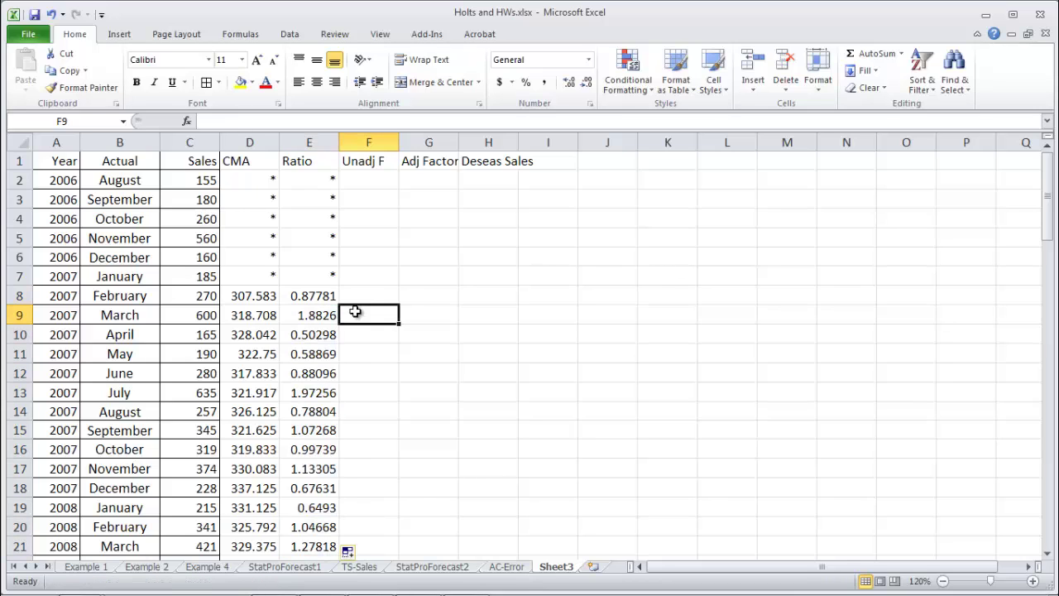
pyautogui.press('Up')
pyautogui.press('Left')
pyautogui.press('Up')
pyautogui.hotkey('shift', 'Up')
pyautogui.hotkey('shift', 'Up')
pyautogui.hotkey('shift', 'Up')
pyautogui.hotkey('shift', 'Up')
pyautogui.hotkey('shift', 'Up')
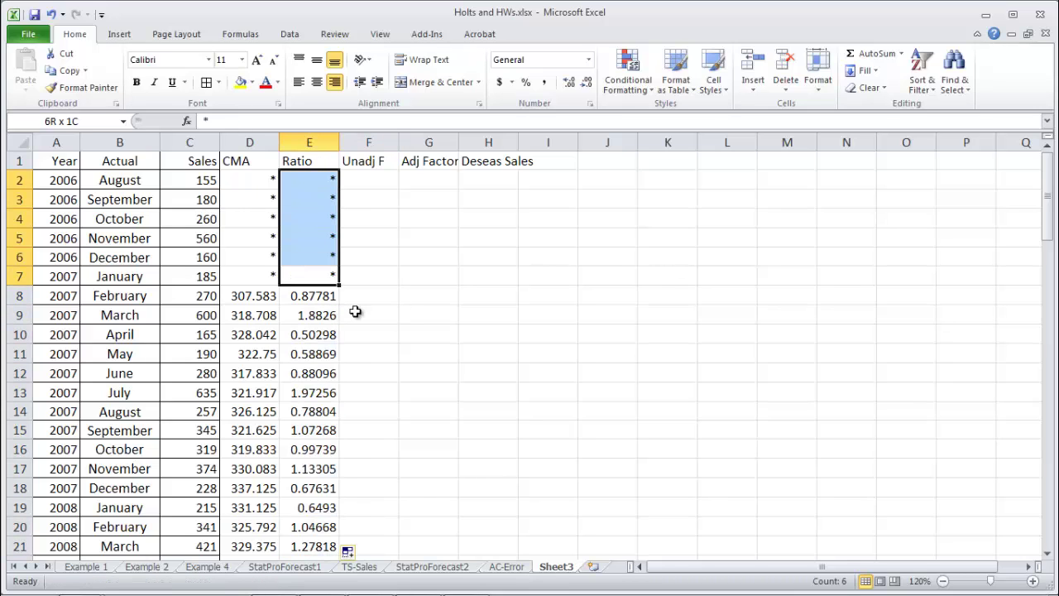
pyautogui.hotkey('ctrl', 'c')
pyautogui.press('Down')
pyautogui.press('Down')
pyautogui.press('Down')
pyautogui.press('Down')
pyautogui.press('Down')
pyautogui.press('Down')
pyautogui.press('Down')
pyautogui.press('Down')
pyautogui.press('Down')
pyautogui.press('Down')
pyautogui.press('Down')
pyautogui.press('Down')
pyautogui.press('Down')
pyautogui.press('Down')
pyautogui.press('Down')
pyautogui.press('Down')
pyautogui.press('Down')
pyautogui.press('Down')
pyautogui.press('Down')
pyautogui.press('Down')
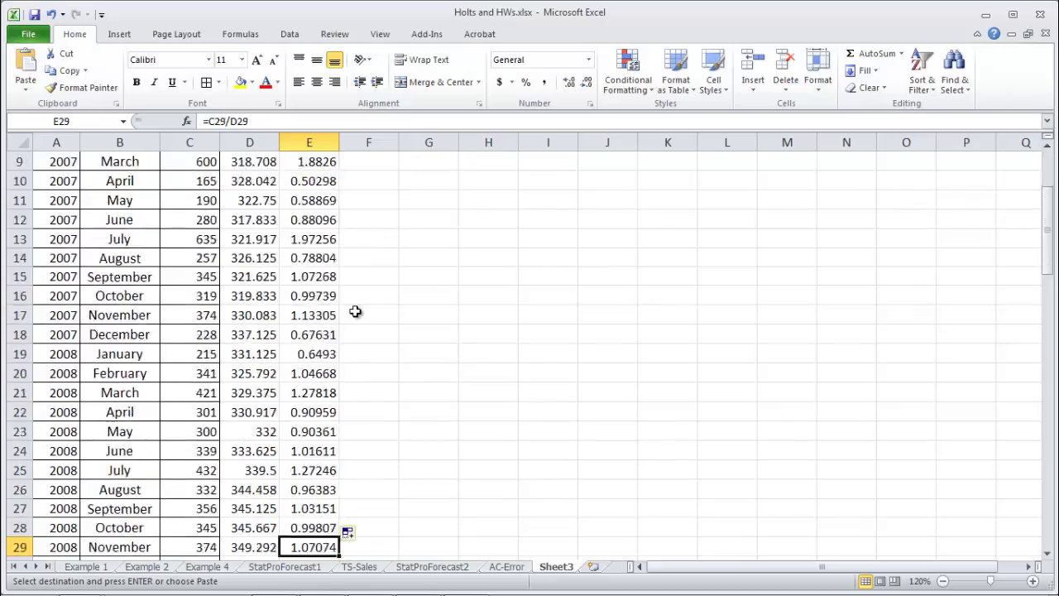
pyautogui.press('Down')
pyautogui.press('Down')
pyautogui.press('Down')
pyautogui.press('Down')
pyautogui.press('Down')
pyautogui.press('Down')
pyautogui.press('Down')
pyautogui.press('Down')
pyautogui.press('Down')
pyautogui.press('Down')
pyautogui.press('Down')
pyautogui.press('Down')
pyautogui.press('Down')
pyautogui.press('Down')
pyautogui.press('Down')
pyautogui.press('Down')
pyautogui.press('Down')
pyautogui.press('Down')
pyautogui.press('Down')
pyautogui.press('Down')
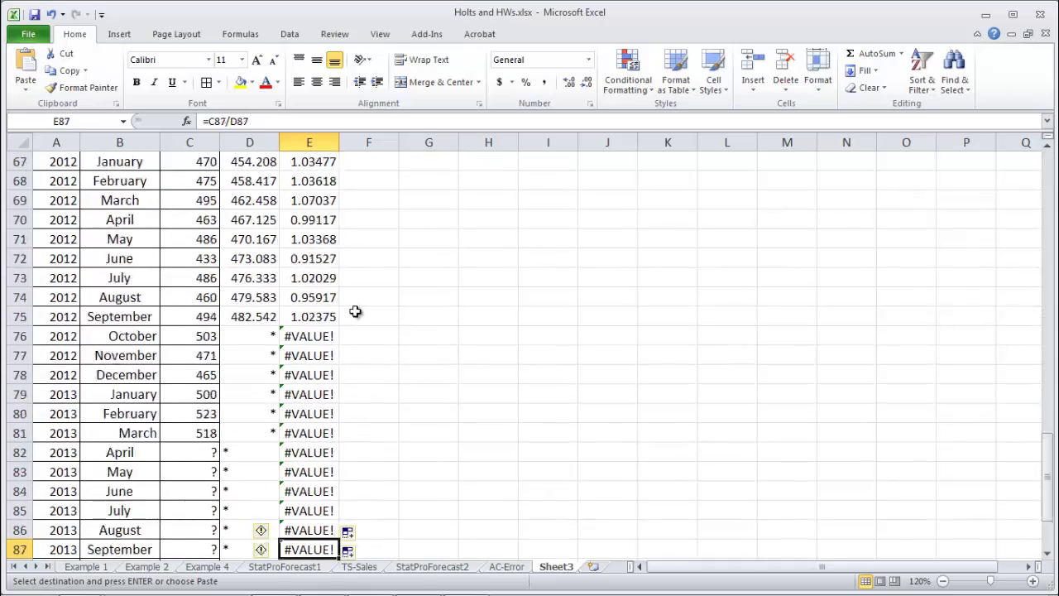
pyautogui.press('Up')
pyautogui.press('Up')
pyautogui.press('Up')
pyautogui.press('Up')
pyautogui.press('Up')
pyautogui.press('Up')
pyautogui.press('Up')
pyautogui.press('Up')
pyautogui.press('Up')
pyautogui.press('Up')
pyautogui.press('Up')
pyautogui.press('Up')
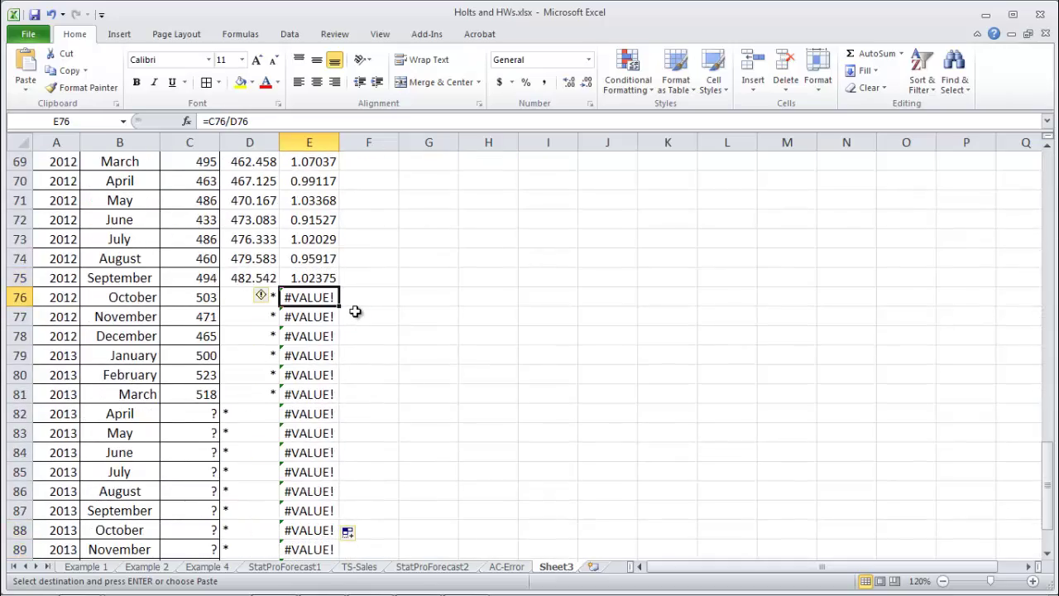
pyautogui.hotkey('shift', 'Down')
pyautogui.hotkey('shift', 'Down')
pyautogui.hotkey('shift', 'Down')
pyautogui.hotkey('shift', 'Down')
pyautogui.hotkey('shift', 'Down')
pyautogui.hotkey('ctrl', 'v')
pyautogui.press('Down')
# Replace the remaining #VALUE! errors in E82:E90 with asterisks
pyautogui.press('Down')
pyautogui.press('Down')
pyautogui.press('Down')
pyautogui.press('Down')
pyautogui.press('Down')
pyautogui.hotkey('ctrl', 'v')
pyautogui.press('Down')
pyautogui.press('Down')
pyautogui.press('Down')
pyautogui.press('Down')
pyautogui.press('Down')
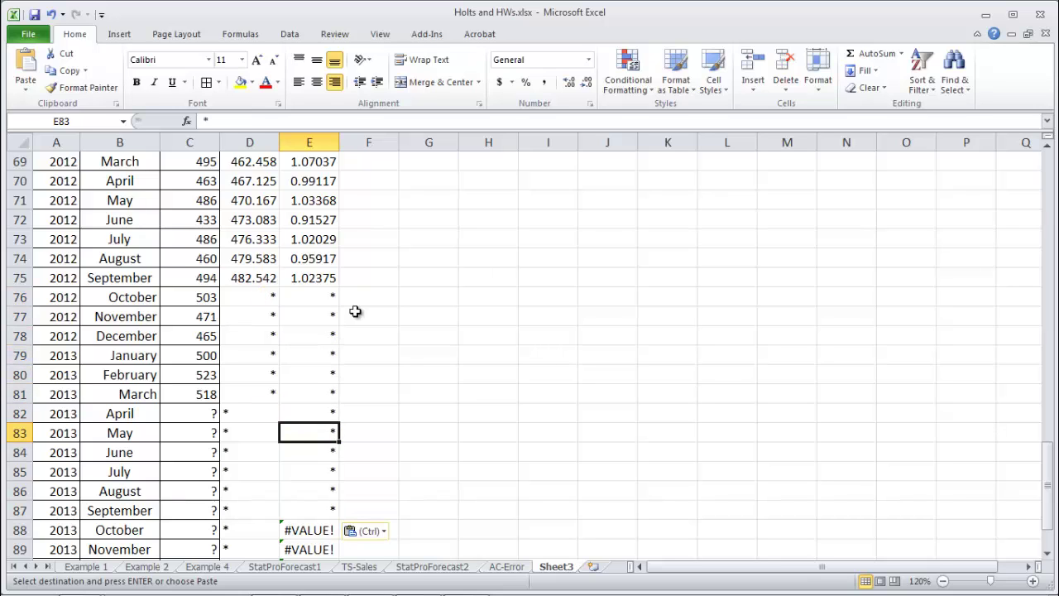
pyautogui.press('Down')
pyautogui.press('Down')
pyautogui.press('Down')
pyautogui.press('Down')
pyautogui.press('Down')
pyautogui.press('Up')
pyautogui.press('Up')
pyautogui.press('Up')
pyautogui.press('Up')
pyautogui.press('Up')
pyautogui.press('Up')
pyautogui.press('Up')
pyautogui.hotkey('shift', 'Down')
pyautogui.hotkey('shift', 'Down')
pyautogui.hotkey('ctrl', 'c')
pyautogui.press('Down')
pyautogui.press('Down')
pyautogui.press('Down')
pyautogui.press('Down')
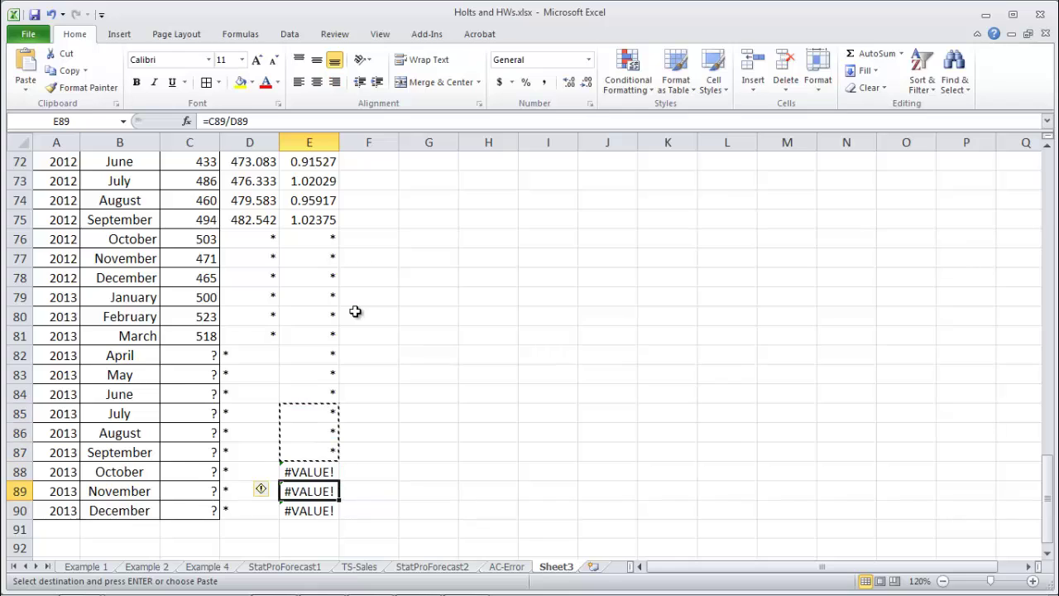
pyautogui.press('Up')
pyautogui.hotkey('ctrl', 'v')
pyautogui.press('Down')
pyautogui.press('Up')
pyautogui.press('Up')
pyautogui.press('Up')
pyautogui.press('Up')
pyautogui.press('Up')
pyautogui.press('Up')
pyautogui.press('Up')
pyautogui.press('Up')
pyautogui.press('Up')
pyautogui.press('Up')
pyautogui.press('Up')
pyautogui.press('Up')
pyautogui.press('Up')
pyautogui.press('Up')
# Copy the E82:E90 asterisks into CMA cells D82:D90
pyautogui.press('Down')
pyautogui.press('Down')
pyautogui.press('Left')
pyautogui.press('Down')
pyautogui.press('Down')
pyautogui.press('Down')
pyautogui.press('Down')
pyautogui.press('Down')
pyautogui.hotkey('shift', 'Down')
pyautogui.hotkey('shift', 'Down')
pyautogui.hotkey('shift', 'Down')
pyautogui.hotkey('shift', 'Down')
pyautogui.hotkey('shift', 'Down')
pyautogui.hotkey('shift', 'Down')
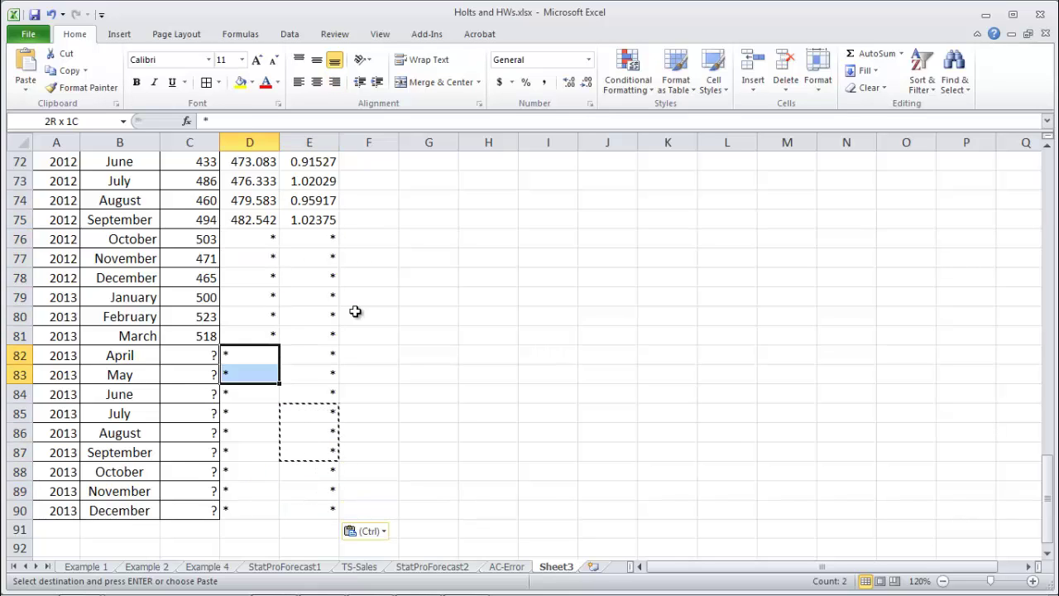
pyautogui.press('Right')
pyautogui.hotkey('shift', 'Down')
pyautogui.hotkey('shift', 'Down')
pyautogui.hotkey('shift', 'Down')
pyautogui.hotkey('shift', 'Down')
pyautogui.hotkey('shift', 'Down')
pyautogui.hotkey('shift', 'Down')
pyautogui.hotkey('shift', 'Down')
pyautogui.hotkey('shift', 'Down')
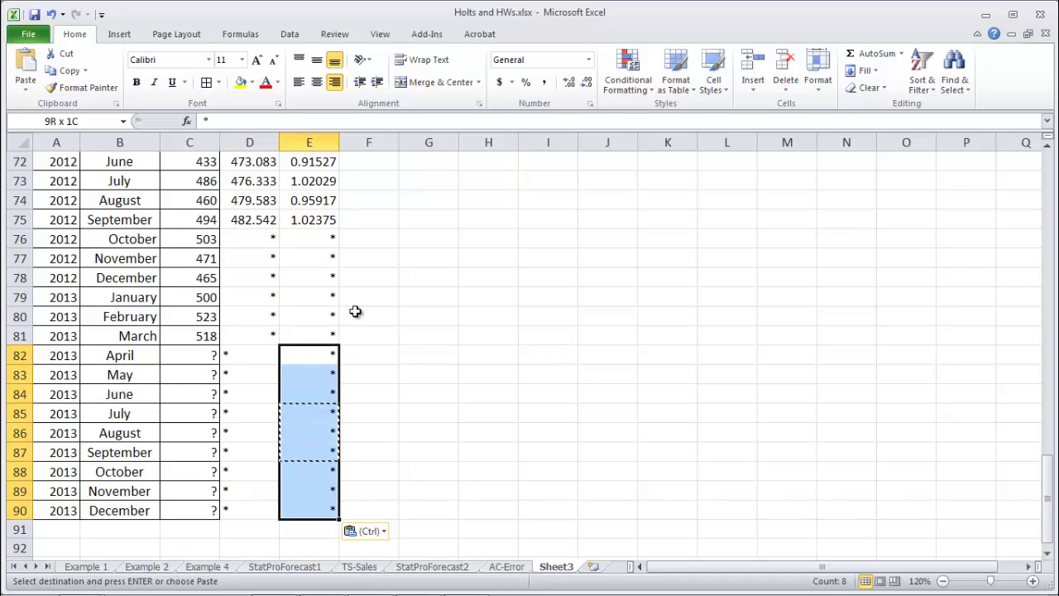
pyautogui.press('Left')
# Return to the top and select the February 2007 row from Year through Ratio
pyautogui.press('Up')
pyautogui.press('Up')
pyautogui.press('Up')
pyautogui.press('Up')
pyautogui.press('Up')
pyautogui.press('Up')
pyautogui.press('Up')
pyautogui.press('Up')
pyautogui.press('Up')
pyautogui.press('Up')
pyautogui.press('Up')
pyautogui.press('Up')
pyautogui.press('Up')
pyautogui.press('Up')
pyautogui.press('Up')
pyautogui.press('Up')
pyautogui.press('Up')
pyautogui.press('Up')
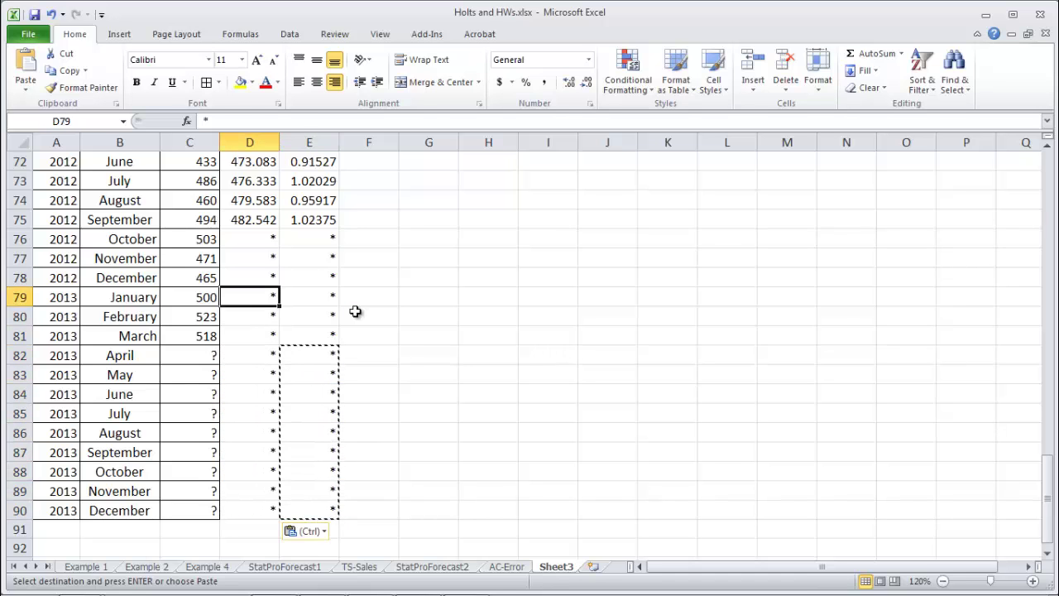
pyautogui.press('Up')
pyautogui.press('Up')
pyautogui.press('Up')
pyautogui.press('Up')
pyautogui.press('Up')
pyautogui.press('Up')
pyautogui.press('Up')
pyautogui.press('Up')
pyautogui.press('Up')
pyautogui.press('Up')
pyautogui.press('Up')
pyautogui.press('Up')
pyautogui.press('Up')
pyautogui.press('Up')
pyautogui.press('Up')
pyautogui.press('Up')
pyautogui.press('Up')
pyautogui.press('Up')
pyautogui.press('Up')
pyautogui.press('Up')
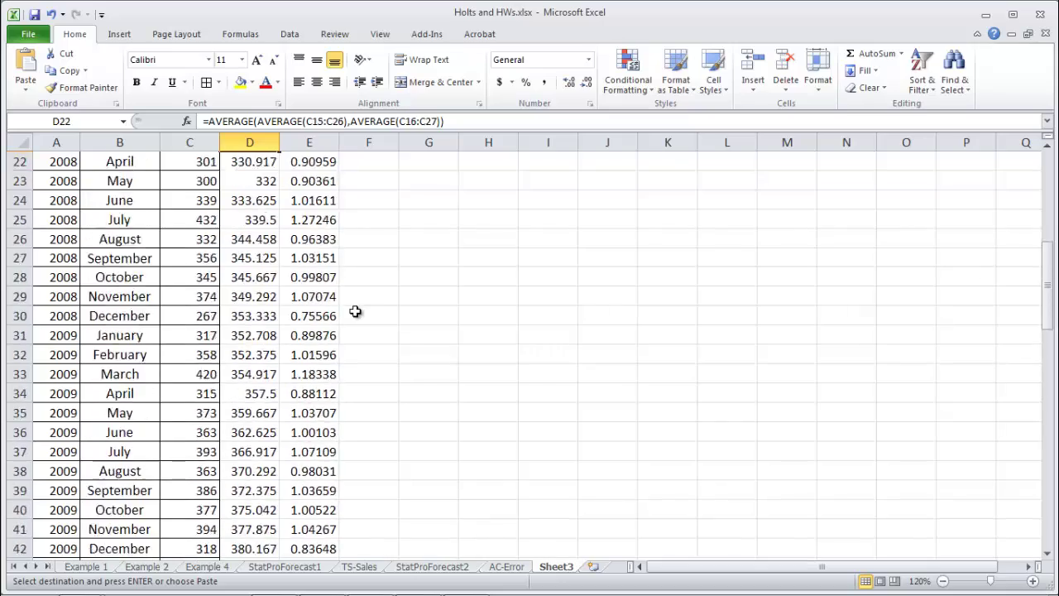
pyautogui.press('Up')
pyautogui.press('Up')
pyautogui.press('Up')
pyautogui.press('Up')
pyautogui.press('Up')
pyautogui.press('Left')
pyautogui.press('Right')
pyautogui.press('Right')
pyautogui.press('Right')
pyautogui.press('Down')
pyautogui.press('Down')
pyautogui.press('Down')
pyautogui.press('Left')
pyautogui.press('Left')
pyautogui.press('Left')
pyautogui.press('Left')
pyautogui.press('Left')
pyautogui.press('Down')
pyautogui.press('Down')
pyautogui.press('Down')
pyautogui.press('Down')
pyautogui.hotkey('shift', 'Right')
pyautogui.hotkey('shift', 'Right')
pyautogui.hotkey('shift', 'Right')
pyautogui.hotkey('shift', 'Right')
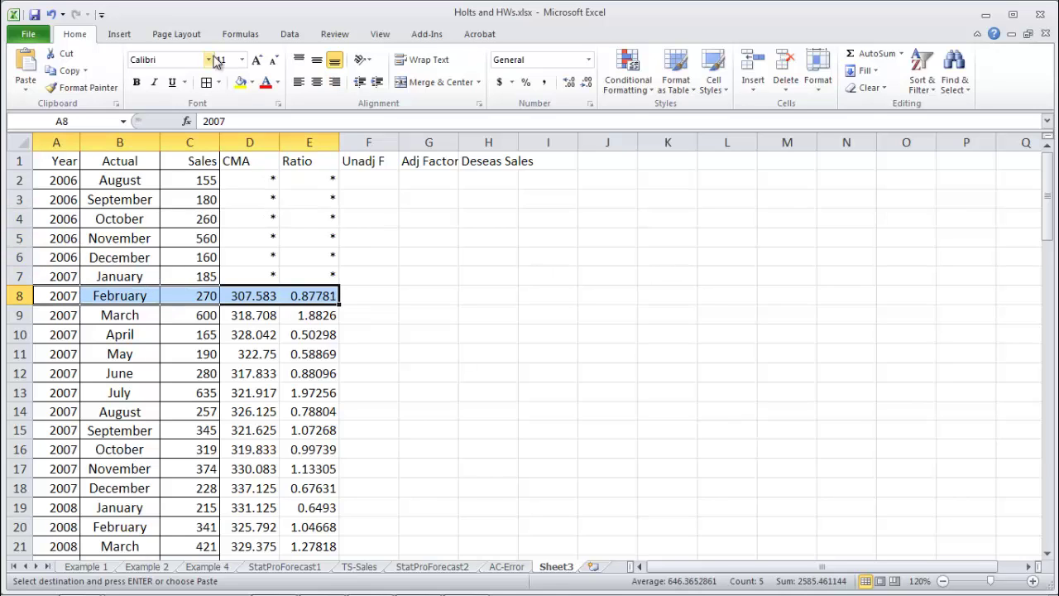
# Shade the February 2007 and February 2008 rows yellow across A:E
pyautogui.click(241, 82)
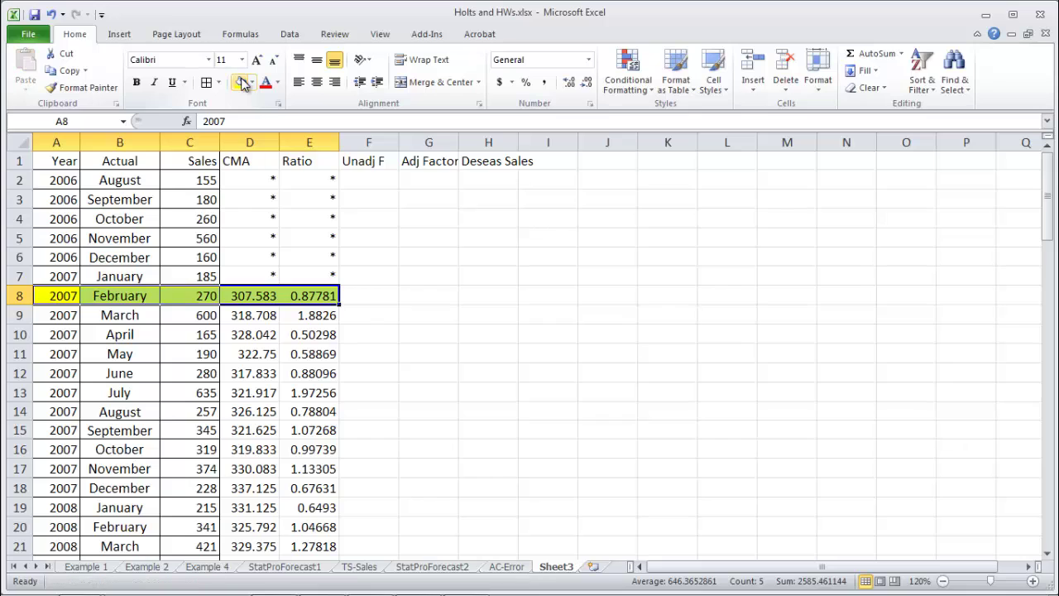
pyautogui.click(365, 299)
pyautogui.press('Left')
pyautogui.press('Left')
pyautogui.press('Left')
pyautogui.press('Left')
pyautogui.press('Left')
pyautogui.press('Down')
pyautogui.press('Down')
pyautogui.press('Down')
pyautogui.press('Down')
pyautogui.press('Down')
pyautogui.press('Down')
pyautogui.press('Down')
pyautogui.press('Down')
pyautogui.press('Down')
pyautogui.press('Down')
pyautogui.press('Down')
pyautogui.press('Down')
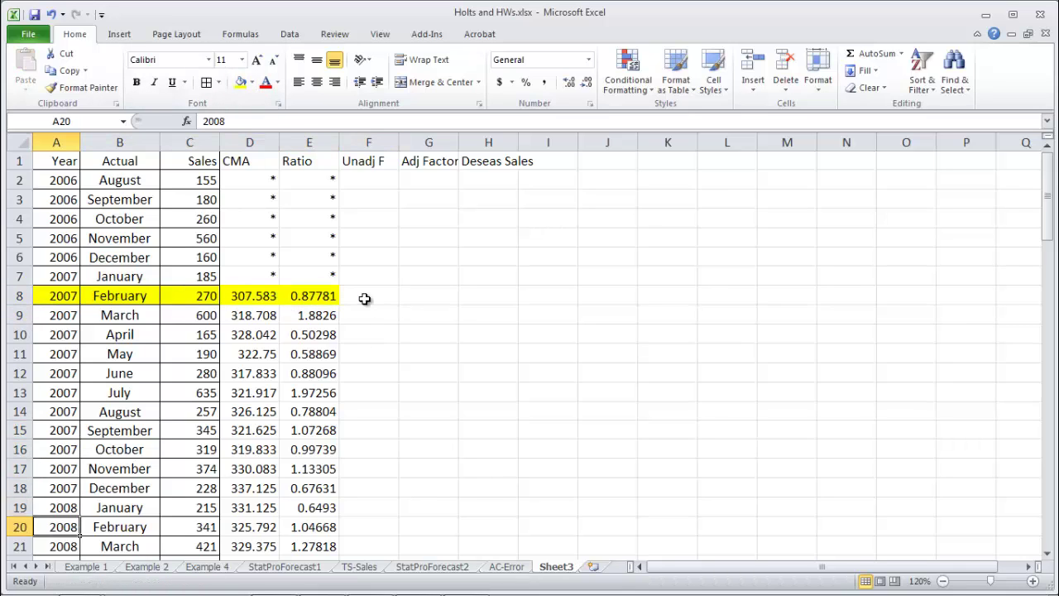
pyautogui.hotkey('shift', 'Right')
pyautogui.hotkey('shift', 'Right')
pyautogui.hotkey('shift', 'Right')
pyautogui.hotkey('shift', 'Right')
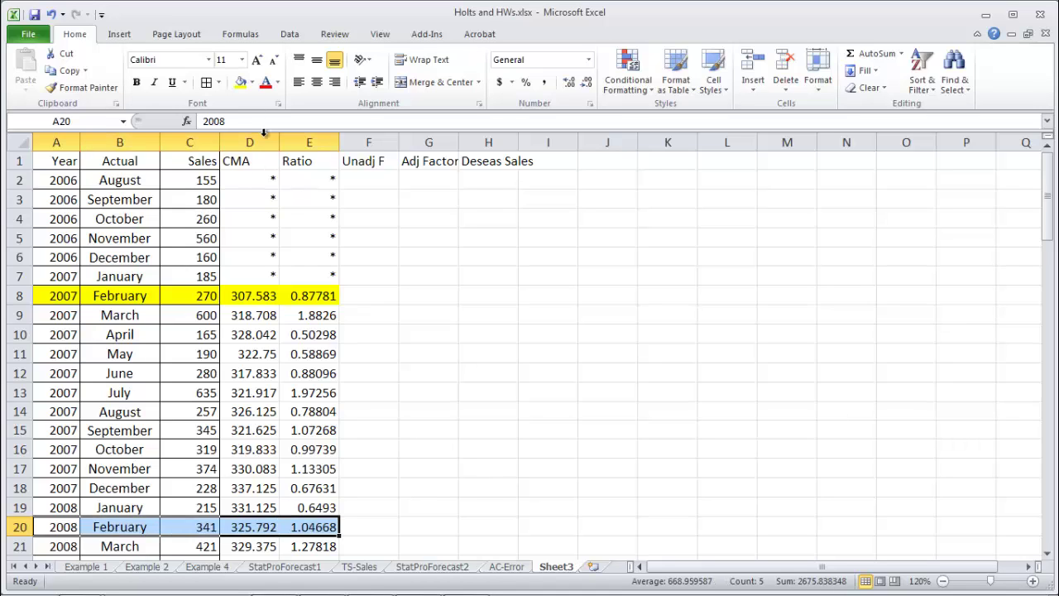
pyautogui.click(240, 82)
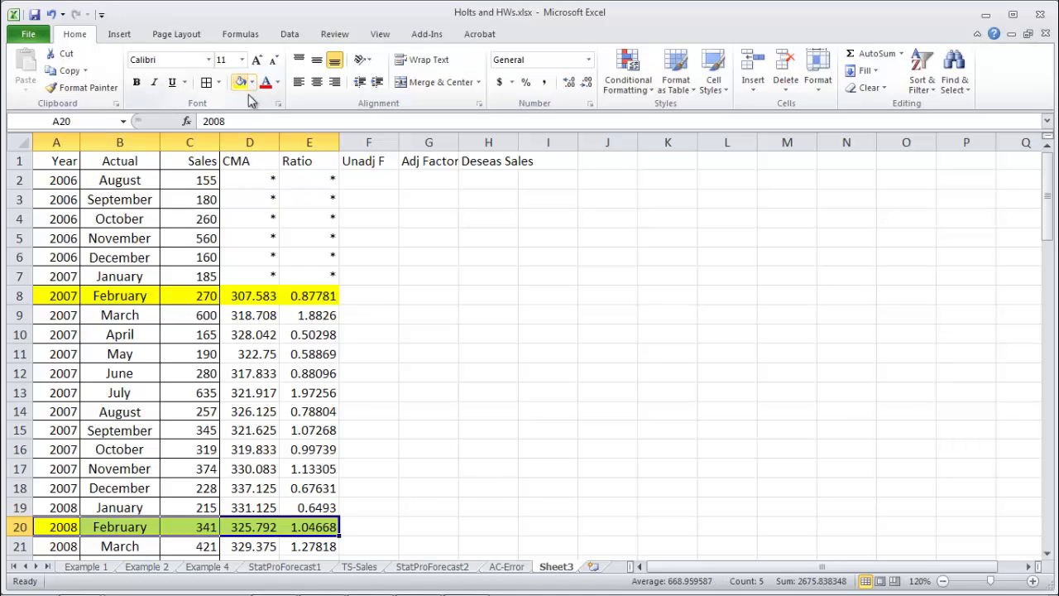
pyautogui.click(414, 455)
# Shade the February 2009 row yellow across A:E
pyautogui.press('Down')
pyautogui.press('Down')
pyautogui.press('Up')
pyautogui.press('Up')
pyautogui.press('Up')
pyautogui.press('Up')
pyautogui.press('Up')
pyautogui.press('Up')
pyautogui.press('Up')
pyautogui.press('Up')
pyautogui.press('Up')
pyautogui.press('Up')
pyautogui.press('Left')
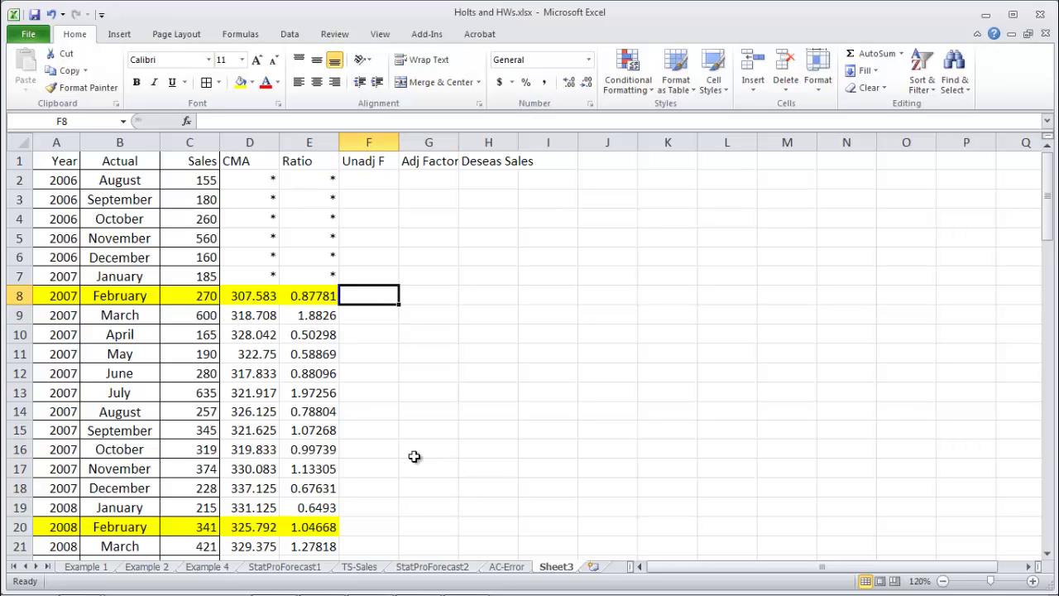
pyautogui.press('Down')
pyautogui.press('Down')
pyautogui.press('Down')
pyautogui.press('Down')
pyautogui.press('Down')
pyautogui.press('Down')
pyautogui.press('Down')
pyautogui.press('Down')
pyautogui.press('Down')
pyautogui.press('Down')
pyautogui.press('Down')
pyautogui.press('Down')
pyautogui.press('Down')
pyautogui.press('Down')
pyautogui.press('Down')
pyautogui.press('Down')
pyautogui.press('Down')
pyautogui.press('Down')
pyautogui.press('Down')
pyautogui.press('Down')
pyautogui.press('Up')
pyautogui.press('Up')
pyautogui.press('Up')
pyautogui.press('Up')
pyautogui.press('Up')
pyautogui.press('Up')
pyautogui.press('Up')
pyautogui.press('Up')
pyautogui.press('Up')
pyautogui.press('Up')
pyautogui.press('Up')
pyautogui.press('Up')
pyautogui.press('Left')
pyautogui.press('Home')
pyautogui.press('Down')
pyautogui.press('Down')
pyautogui.press('Down')
pyautogui.press('Down')
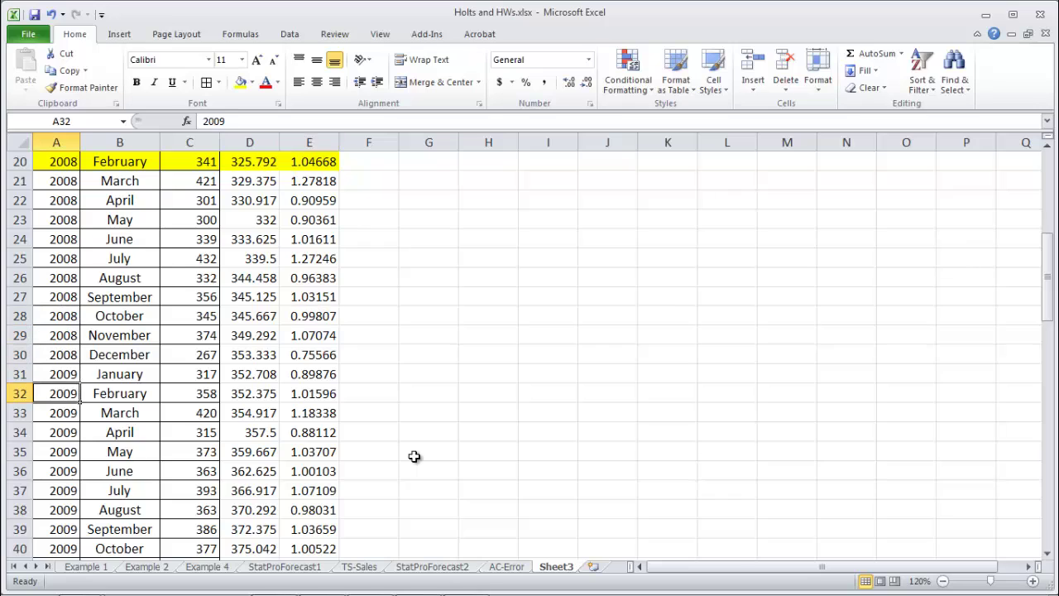
pyautogui.hotkey('shift', 'Right')
pyautogui.hotkey('shift', 'Right')
pyautogui.hotkey('shift', 'Right')
pyautogui.hotkey('shift', 'Right')
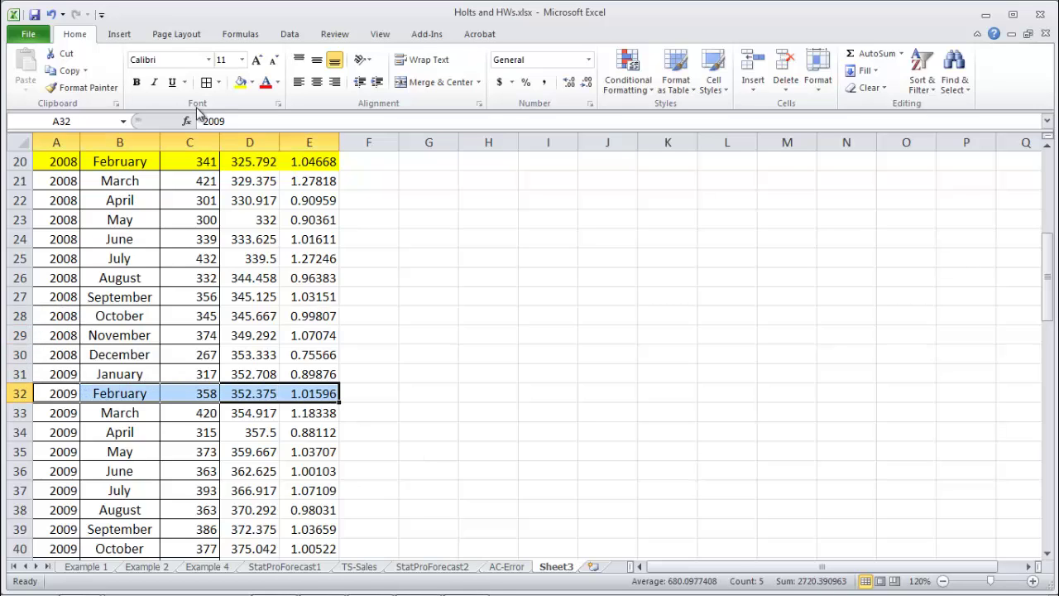
pyautogui.click(240, 84)
# Shade the February 2010 row (row 44) yellow across A:E
pyautogui.press('Down')
pyautogui.press('Down')
pyautogui.press('Down')
pyautogui.press('Down')
pyautogui.press('Down')
pyautogui.press('Down')
pyautogui.press('Down')
pyautogui.press('Down')
pyautogui.press('Down')
pyautogui.press('Down')
pyautogui.press('Down')
pyautogui.press('Down')
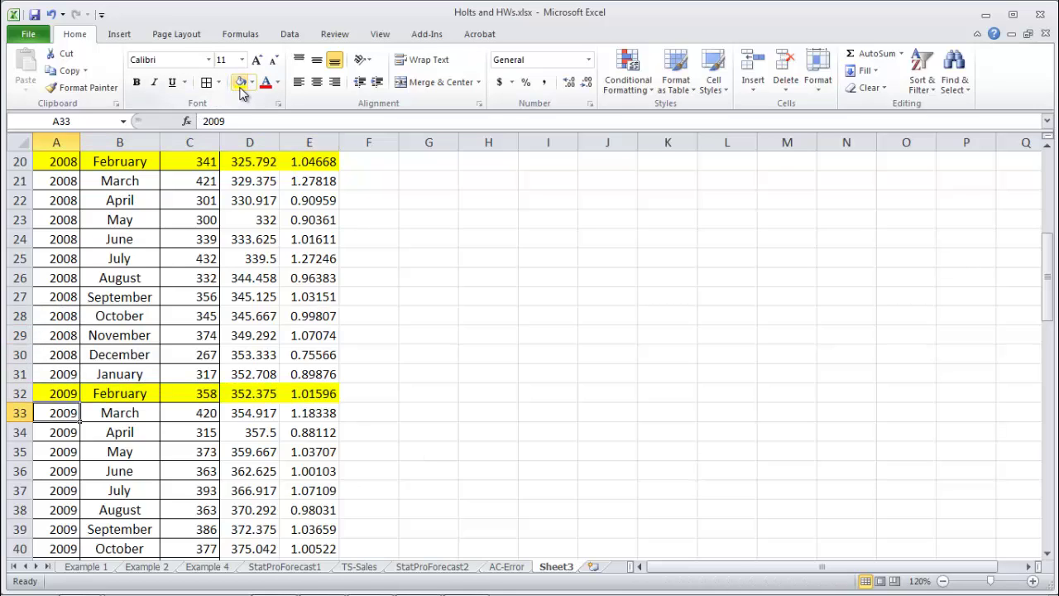
pyautogui.press('Down')
pyautogui.press('Down')
pyautogui.press('Down')
pyautogui.press('Down')
pyautogui.press('Up')
pyautogui.press('Up')
pyautogui.press('Up')
pyautogui.press('Up')
pyautogui.press('Up')
pyautogui.press('Up')
pyautogui.press('Down')
pyautogui.press('Down')
pyautogui.hotkey('shift', 'Right')
pyautogui.hotkey('shift', 'Right')
pyautogui.hotkey('shift', 'Right')
pyautogui.hotkey('shift', 'Right')
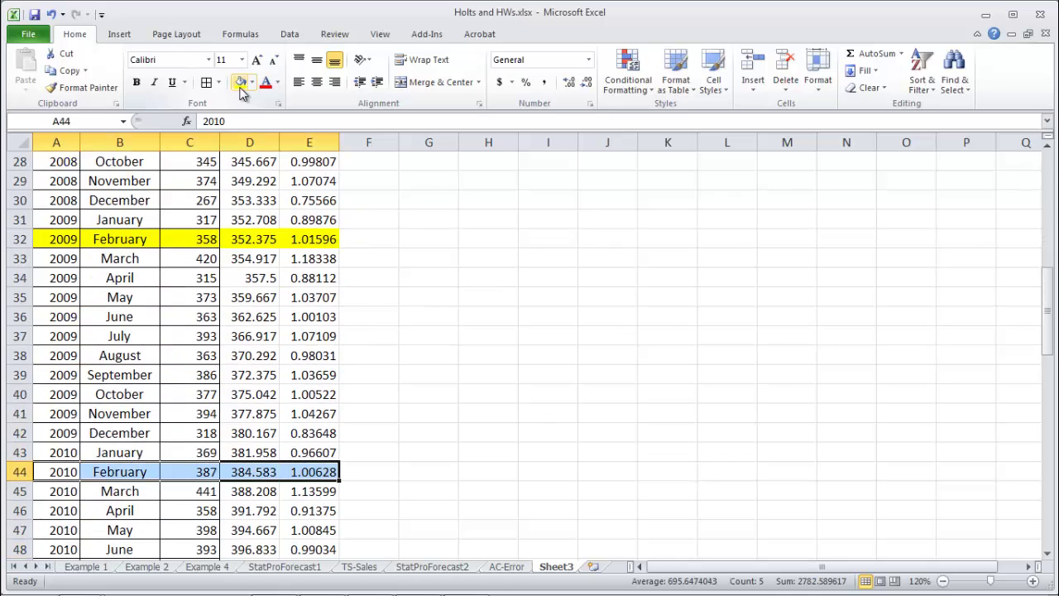
pyautogui.click(240, 84)
pyautogui.click(430, 332)
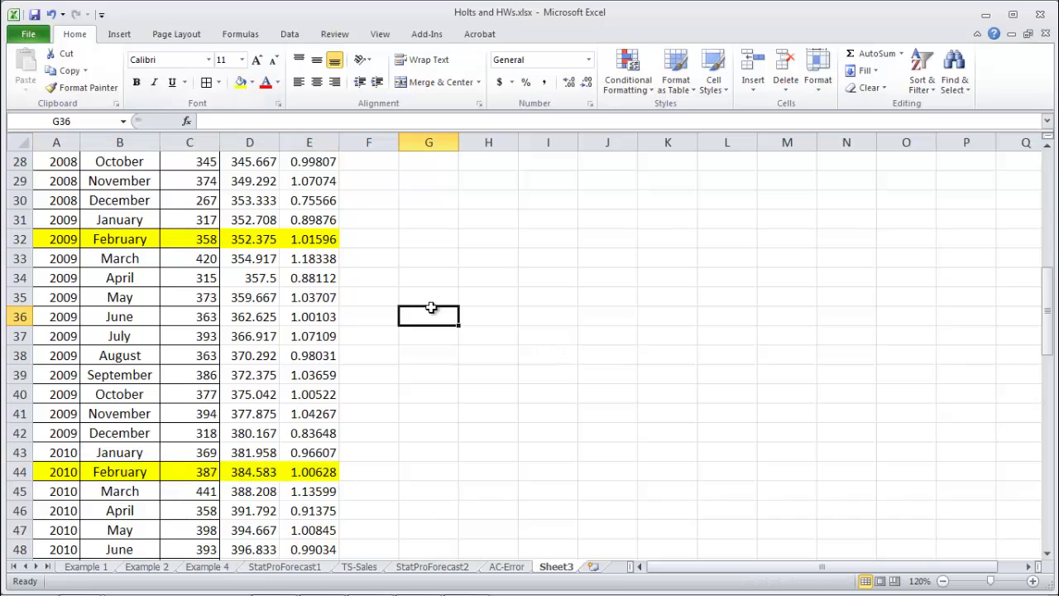
# Shade the February 2011 row (A56:E56) yellow
pyautogui.press('Down')
pyautogui.press('Down')
pyautogui.press('Down')
pyautogui.press('Down')
pyautogui.press('Down')
pyautogui.press('Down')
pyautogui.press('Down')
pyautogui.press('Down')
pyautogui.press('Down')
pyautogui.press('Down')
pyautogui.press('Down')
pyautogui.press('Down')
pyautogui.press('Down')
pyautogui.press('Down')
pyautogui.press('Down')
pyautogui.press('Down')
pyautogui.press('Down')
pyautogui.press('Down')
pyautogui.press('Down')
pyautogui.press('Down')
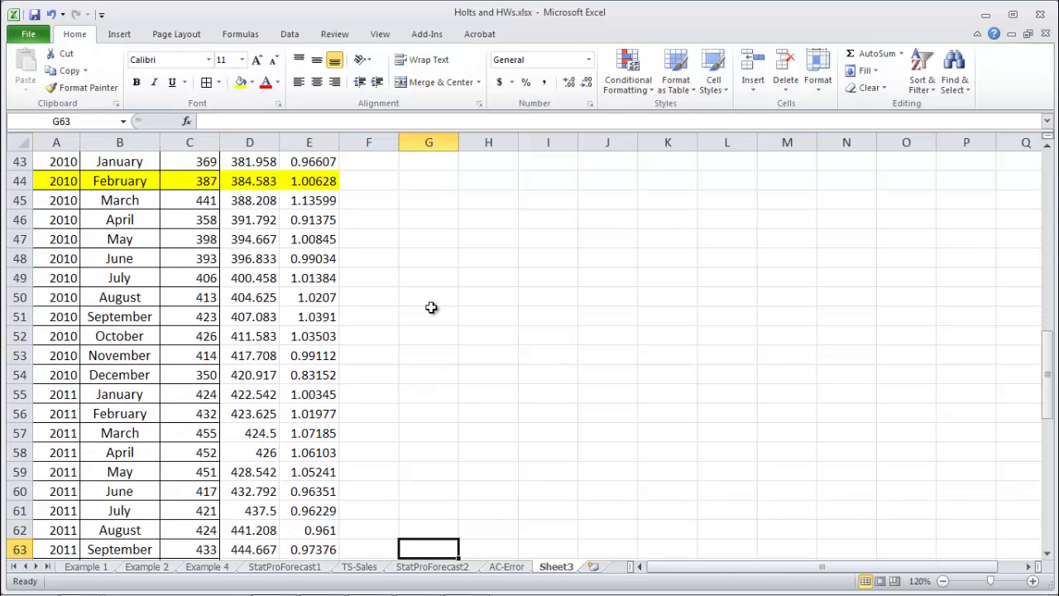
pyautogui.press('Left')
pyautogui.press('Left')
pyautogui.press('Left')
pyautogui.press('Left')
pyautogui.press('Left')
pyautogui.press('Left')
pyautogui.press('Up')
pyautogui.press('Up')
pyautogui.press('Up')
pyautogui.press('Up')
pyautogui.press('Up')
pyautogui.press('Up')
pyautogui.press('Up')
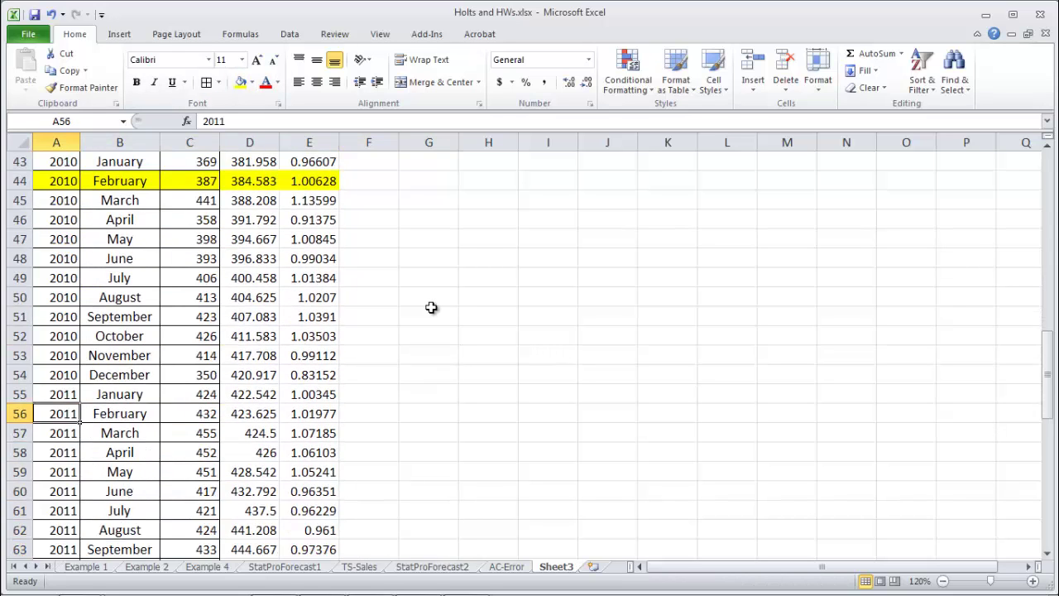
pyautogui.hotkey('shift', 'Right')
pyautogui.hotkey('shift', 'Right')
pyautogui.hotkey('shift', 'Right')
pyautogui.hotkey('shift', 'Right')
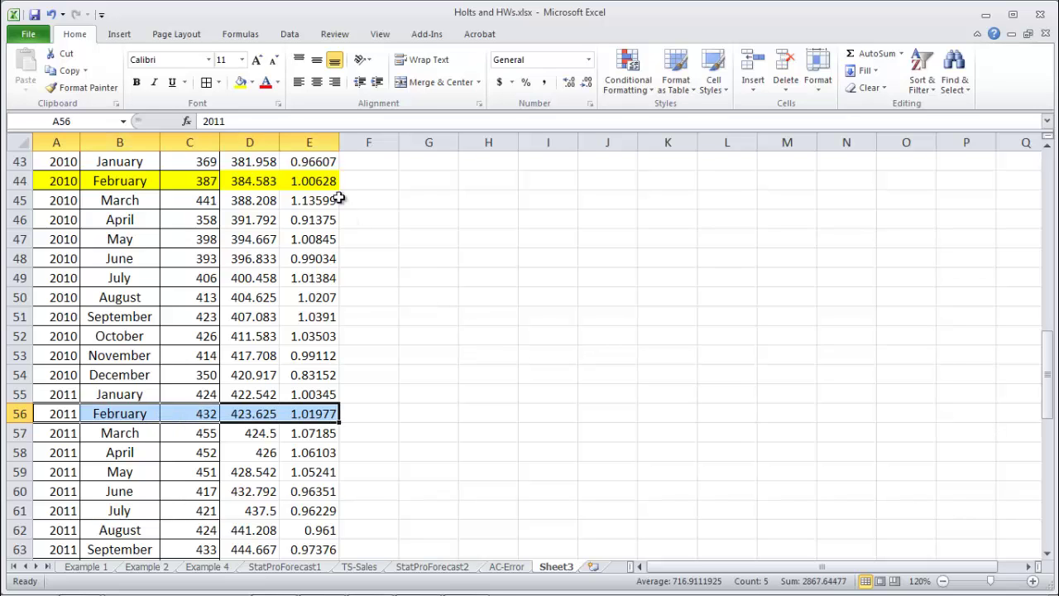
pyautogui.click(241, 84)
# Shade the February 2012 row (A68:E68) yellow
pyautogui.press('Down')
pyautogui.press('Down')
pyautogui.press('Down')
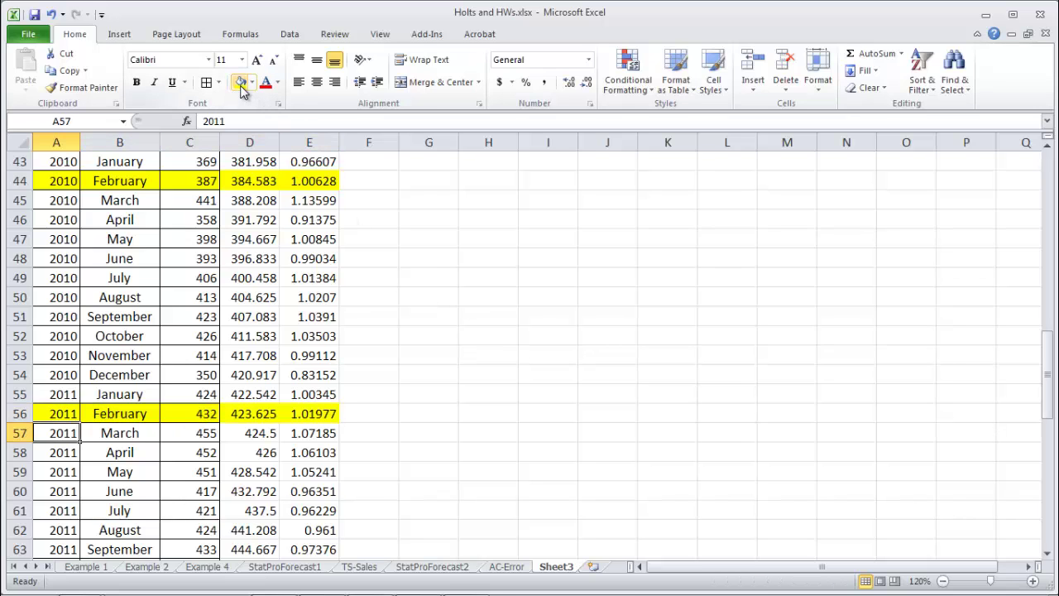
pyautogui.press('Down')
pyautogui.press('Down')
pyautogui.press('Down')
pyautogui.press('Down')
pyautogui.press('Down')
pyautogui.press('Down')
pyautogui.press('Down')
pyautogui.press('Down')
pyautogui.press('Down')
pyautogui.press('Down')
pyautogui.press('Down')
pyautogui.press('Down')
pyautogui.press('Up')
pyautogui.press('Up')
pyautogui.press('Up')
pyautogui.hotkey('shift', 'Right')
pyautogui.hotkey('shift', 'Right')
pyautogui.hotkey('shift', 'Right')
pyautogui.hotkey('shift', 'Right')
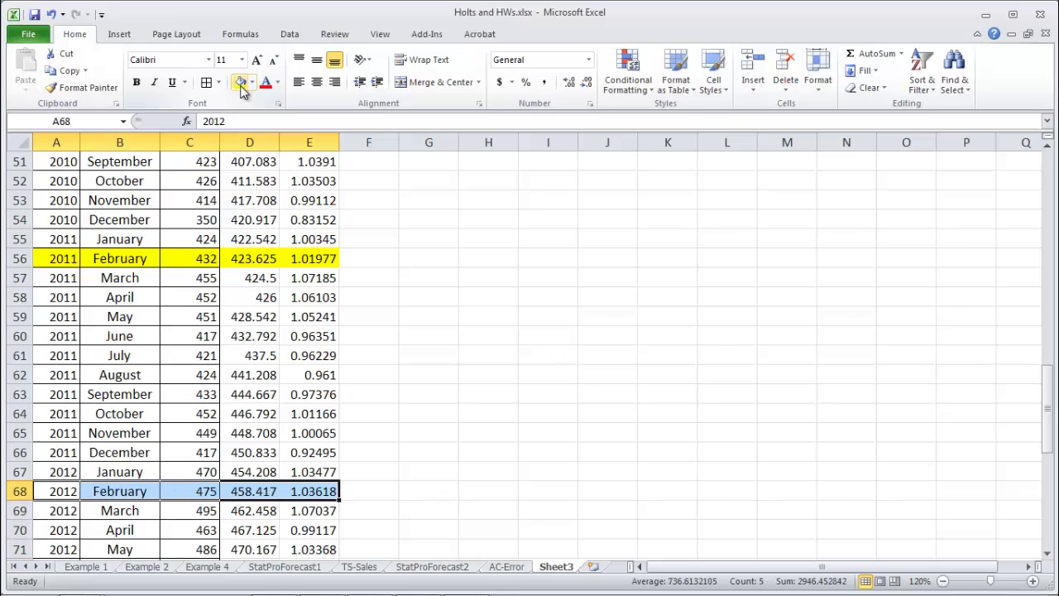
pyautogui.click(241, 84)
pyautogui.click(461, 354)
pyautogui.press('Down')
pyautogui.press('Down')
pyautogui.press('Down')
pyautogui.press('Down')
pyautogui.press('Down')
pyautogui.press('Down')
pyautogui.press('Down')
pyautogui.press('Down')
pyautogui.press('Down')
pyautogui.press('Down')
pyautogui.press('Down')
pyautogui.press('Down')
pyautogui.press('Down')
pyautogui.press('Down')
pyautogui.press('Down')
pyautogui.press('Down')
pyautogui.press('Down')
pyautogui.press('Down')
pyautogui.press('Down')
pyautogui.press('Left')
pyautogui.press('Left')
pyautogui.press('Left')
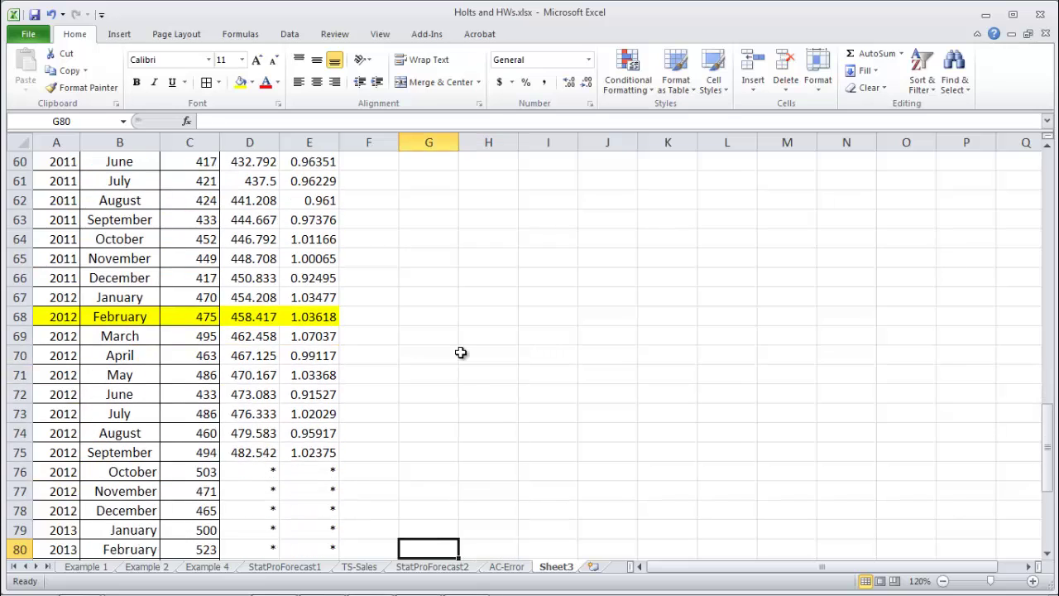
pyautogui.press('Left')
pyautogui.press('Up')
pyautogui.press('Up')
pyautogui.press('Up')
pyautogui.press('Up')
pyautogui.press('Up')
pyautogui.press('Up')
pyautogui.press('Down')
pyautogui.press('Left')
pyautogui.press('Left')
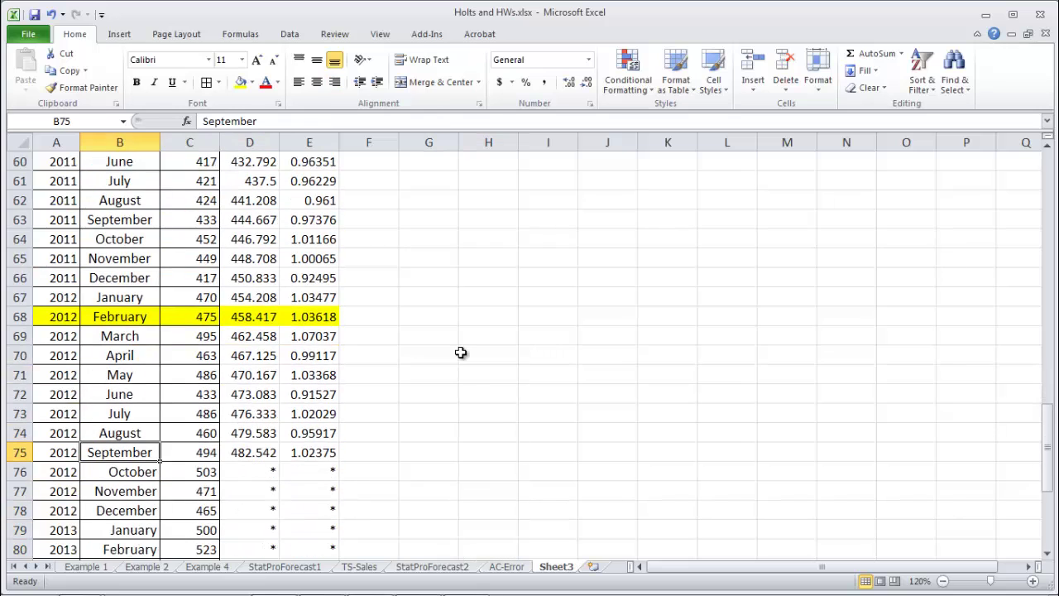
pyautogui.press('Right')
pyautogui.press('Right')
pyautogui.press('Right')
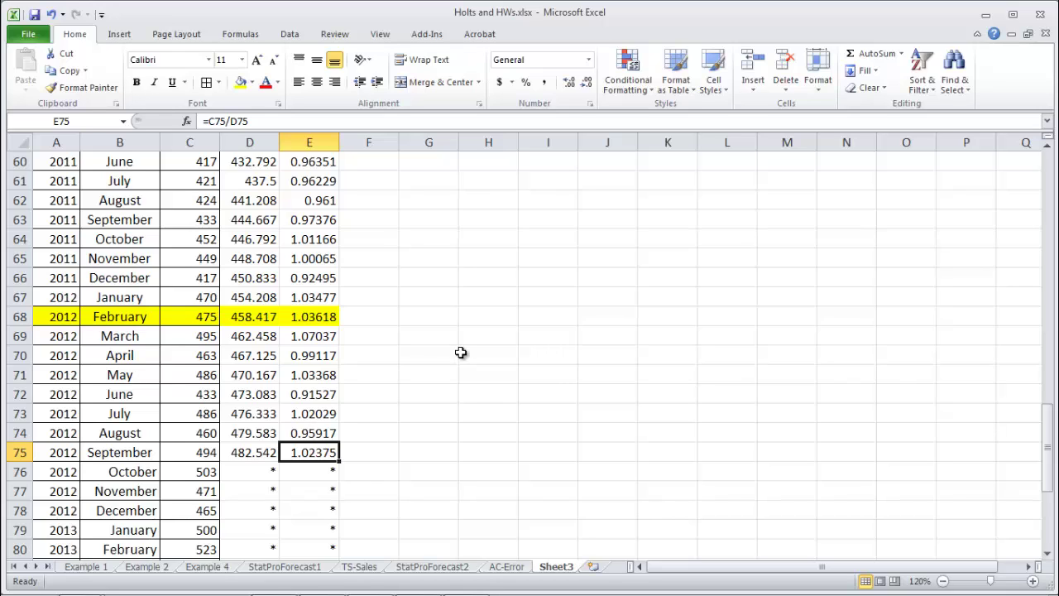
pyautogui.press('Up')
pyautogui.press('Up')
pyautogui.press('Up')
pyautogui.press('Up')
pyautogui.press('Up')
pyautogui.press('Up')
pyautogui.press('Up')
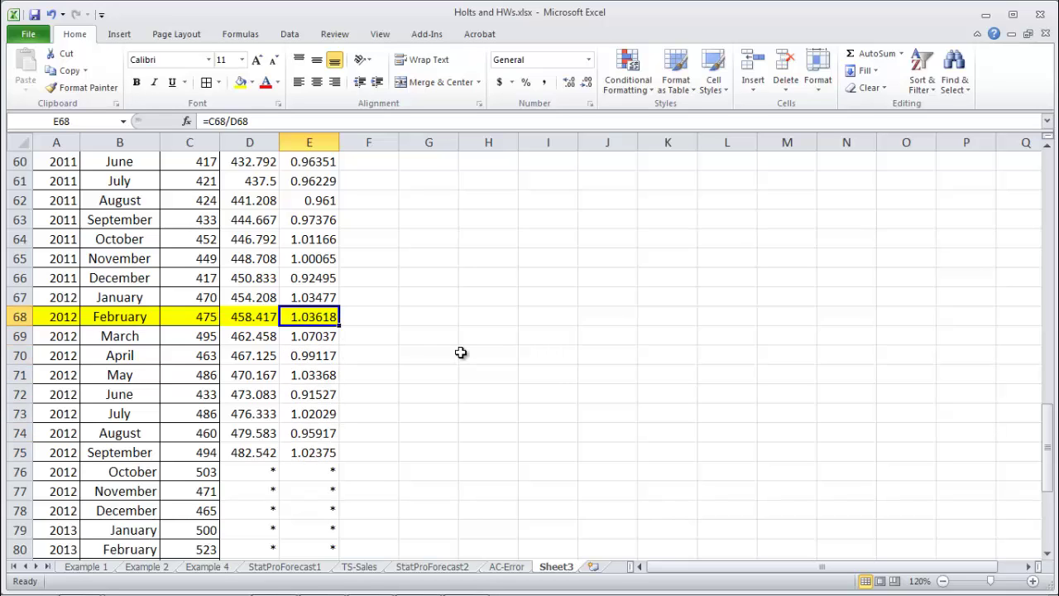
pyautogui.press('Down')
pyautogui.press('Down')
pyautogui.press('Down')
pyautogui.press('Down')
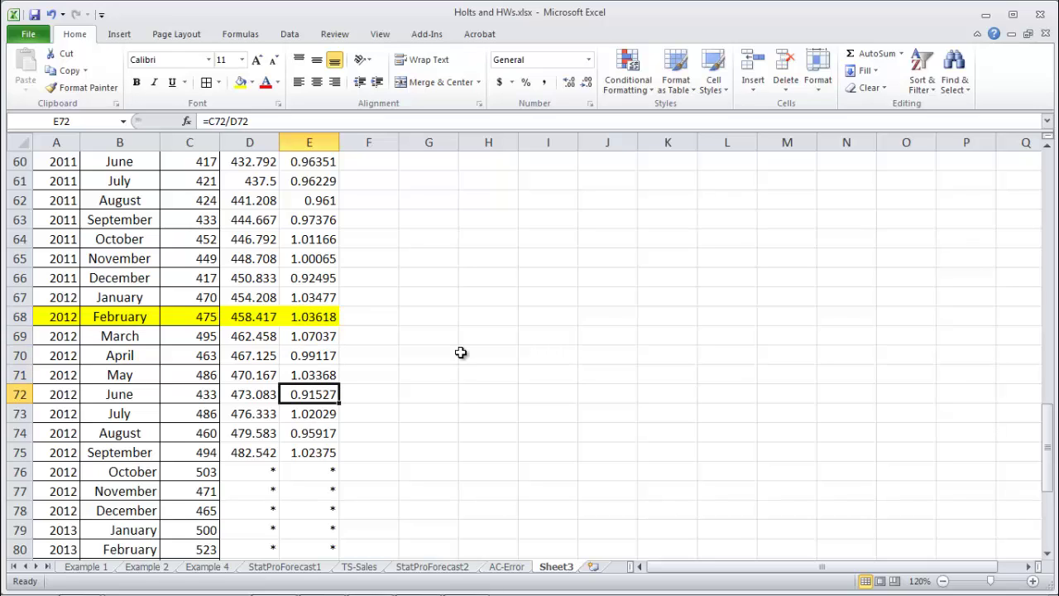
pyautogui.press('Down')
pyautogui.press('Down')
pyautogui.press('Down')
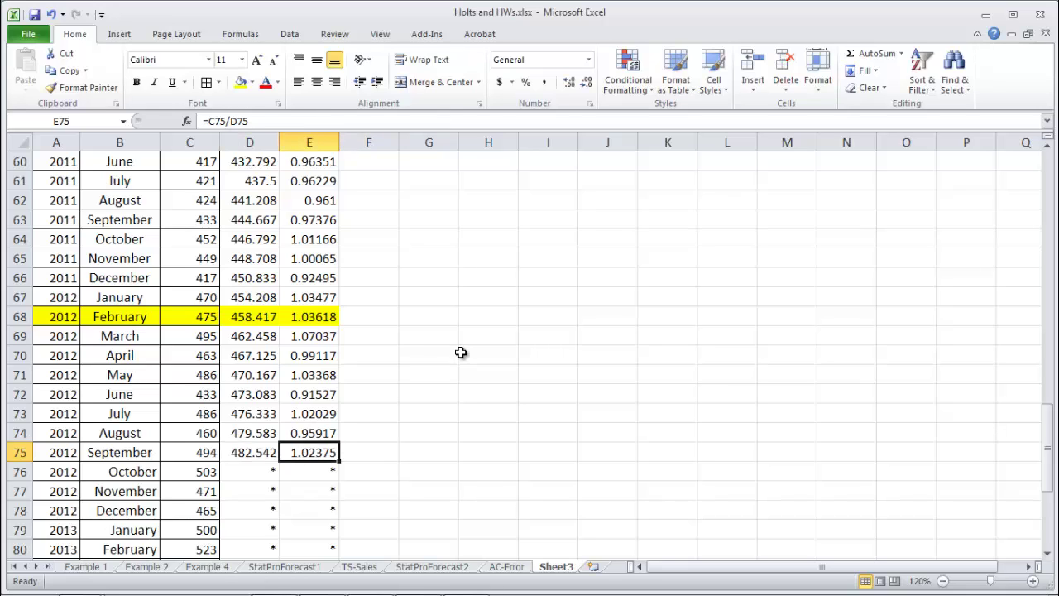
pyautogui.press('Up')
pyautogui.press('Up')
pyautogui.press('Up')
pyautogui.press('Up')
pyautogui.press('Up')
pyautogui.press('Up')
pyautogui.press('Up')
pyautogui.press('Up')
pyautogui.press('Up')
pyautogui.press('Up')
pyautogui.press('Up')
pyautogui.press('Up')
pyautogui.press('Up')
pyautogui.press('Up')
pyautogui.press('Up')
pyautogui.press('Up')
pyautogui.press('Up')
pyautogui.press('Up')
pyautogui.press('Up')
pyautogui.press('Up')
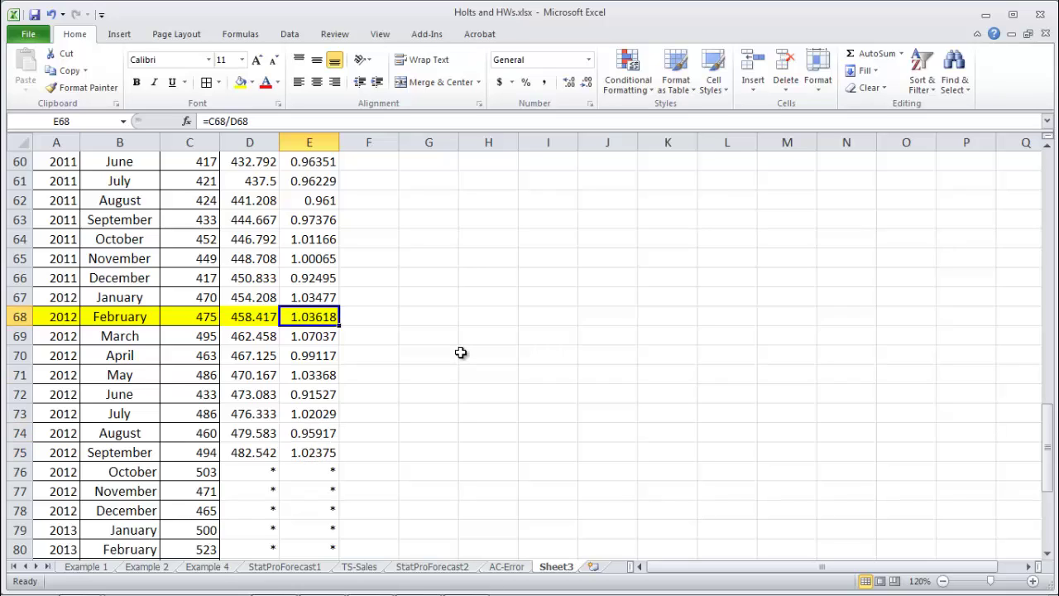
pyautogui.press('Up')
pyautogui.press('Up')
pyautogui.press('Up')
pyautogui.press('Up')
pyautogui.press('Up')
pyautogui.press('Up')
pyautogui.press('Up')
pyautogui.press('Up')
pyautogui.press('Up')
pyautogui.press('Up')
pyautogui.press('Up')
pyautogui.press('Up')
pyautogui.press('Up')
pyautogui.press('Up')
pyautogui.press('Up')
pyautogui.press('Up')
pyautogui.press('Up')
pyautogui.press('Up')
pyautogui.press('Up')
pyautogui.press('Up')
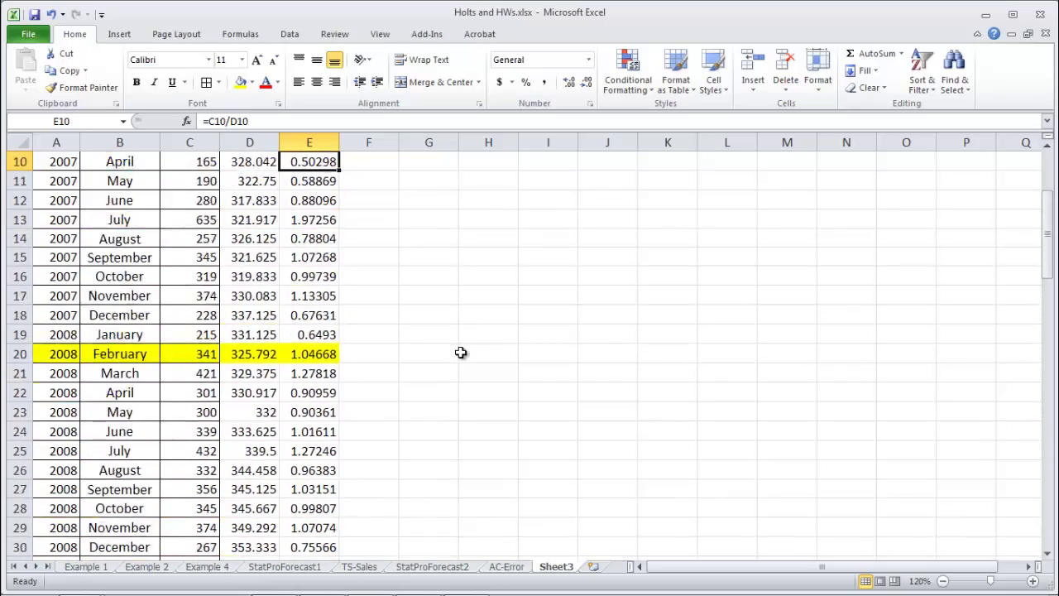
pyautogui.press('Down')
pyautogui.press('Down')
pyautogui.press('Down')
pyautogui.press('Down')
pyautogui.press('Down')
pyautogui.press('Down')
pyautogui.press('Down')
# In F8, start an AVERAGE of the February ratios E8, E20 and E32
pyautogui.press('Right')
pyautogui.write('=average(')
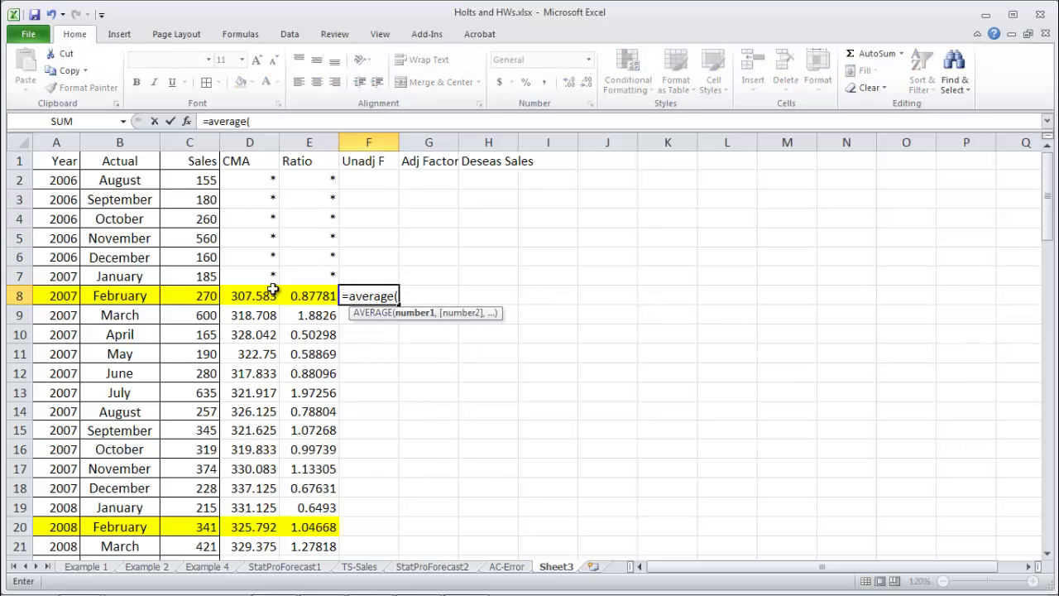
pyautogui.click(303, 301)
pyautogui.write(',')
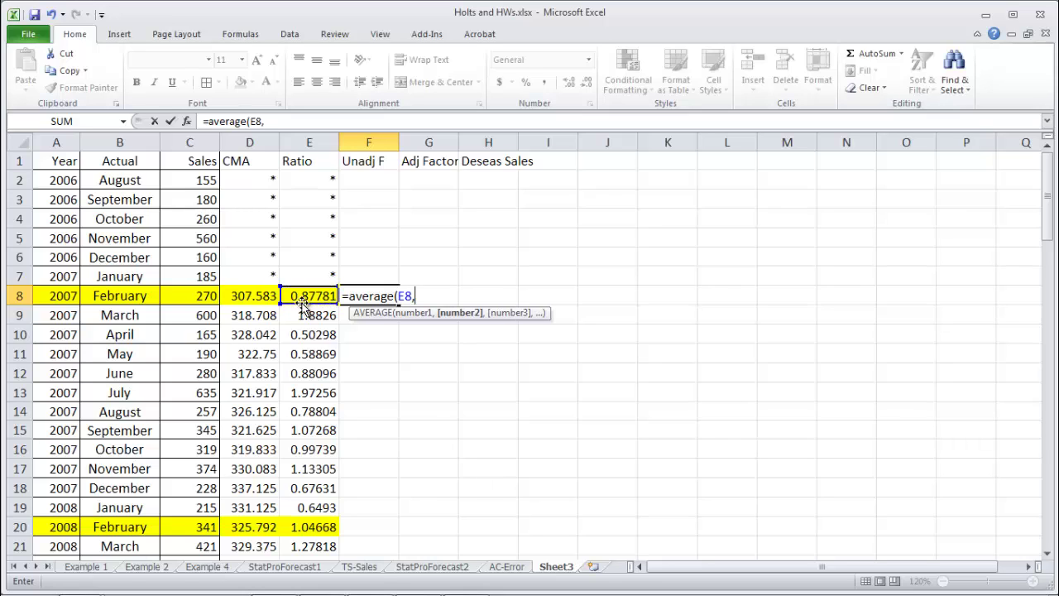
pyautogui.click(305, 524)
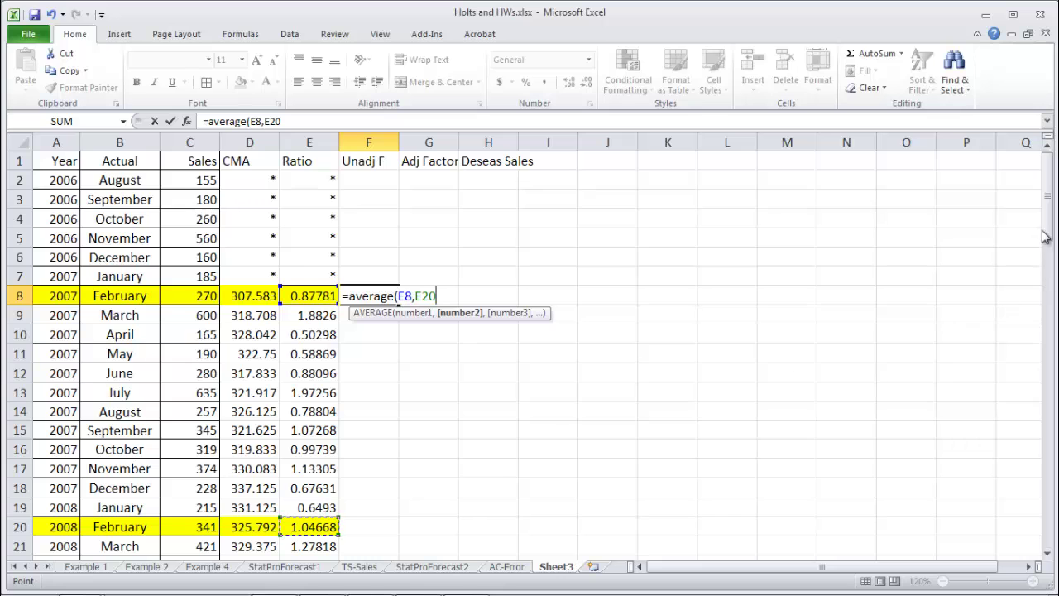
pyautogui.moveTo(1053, 235); pyautogui.dragTo(1034, 308)
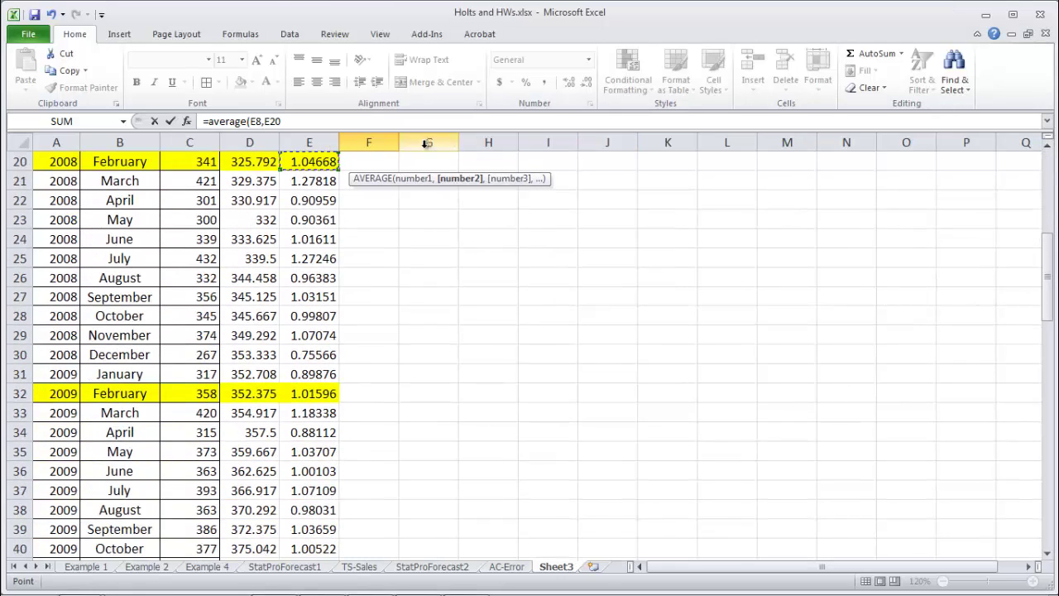
pyautogui.click(424, 122)
pyautogui.write(',')
pyautogui.click(296, 395)
pyautogui.write(',')
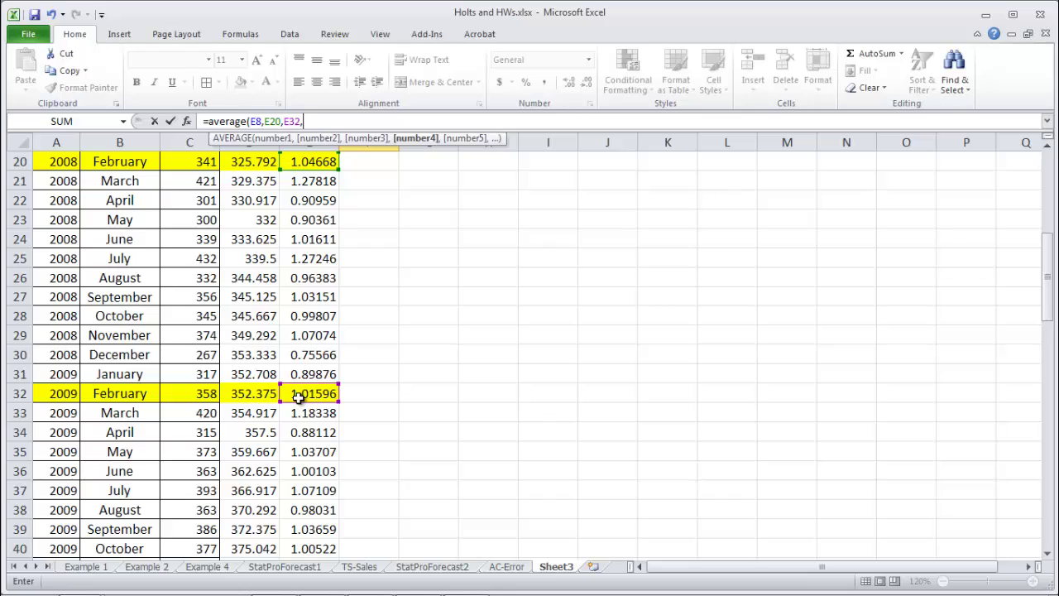
# Add ratios E44, E56 and E68 and commit the average, giving 1.00045
pyautogui.press('pagedown')
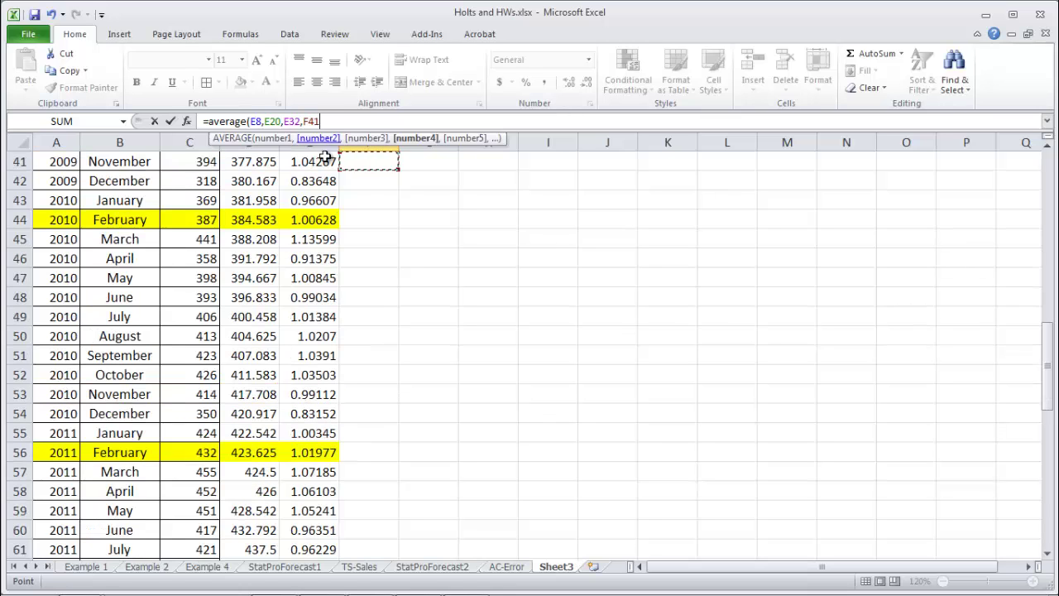
pyautogui.click(323, 224)
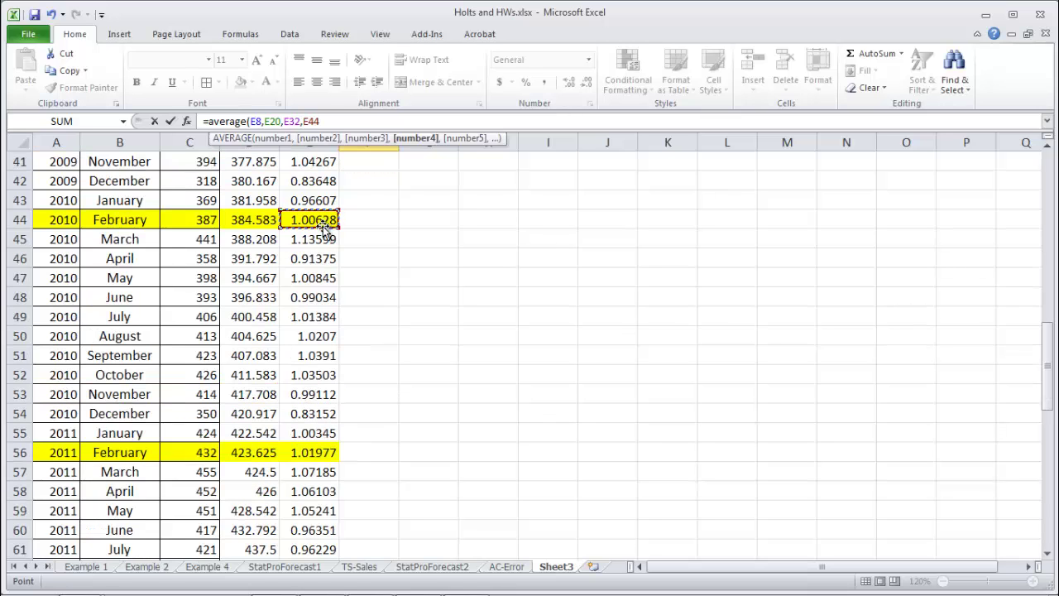
pyautogui.write(',')
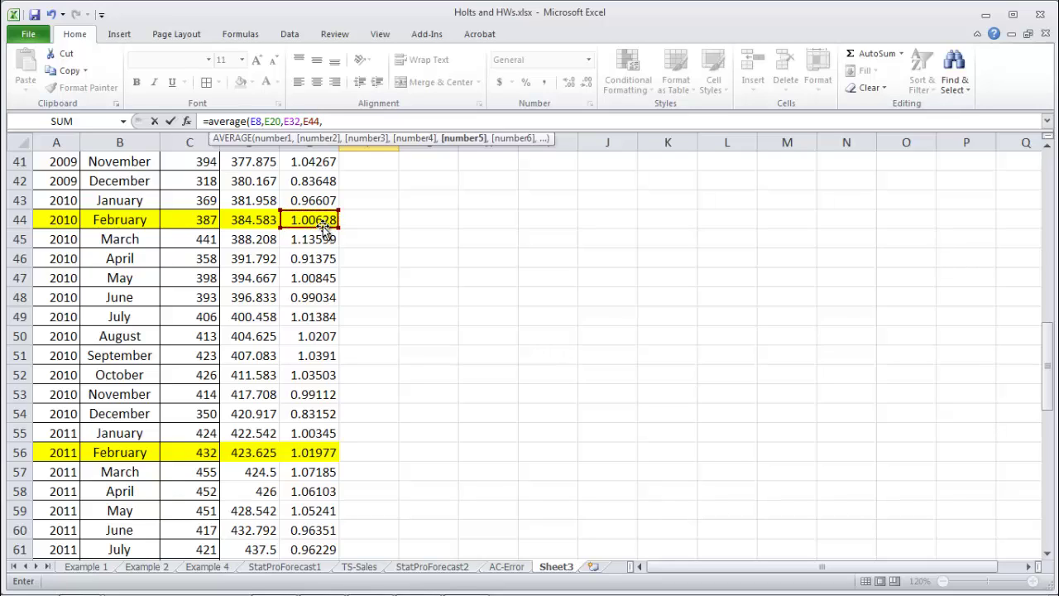
pyautogui.click(321, 452)
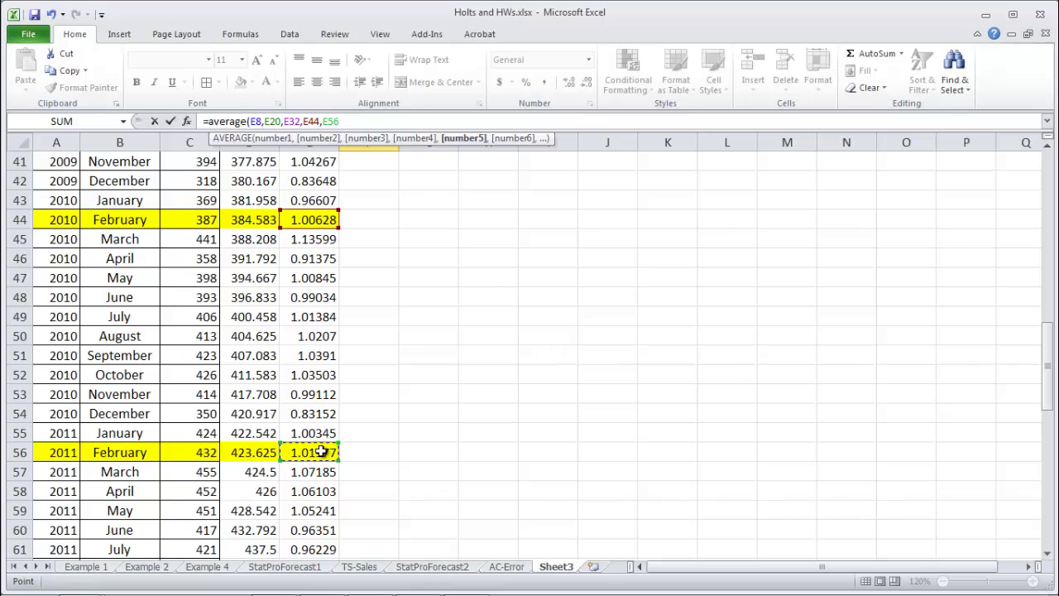
pyautogui.write(',')
pyautogui.press('pagedown')
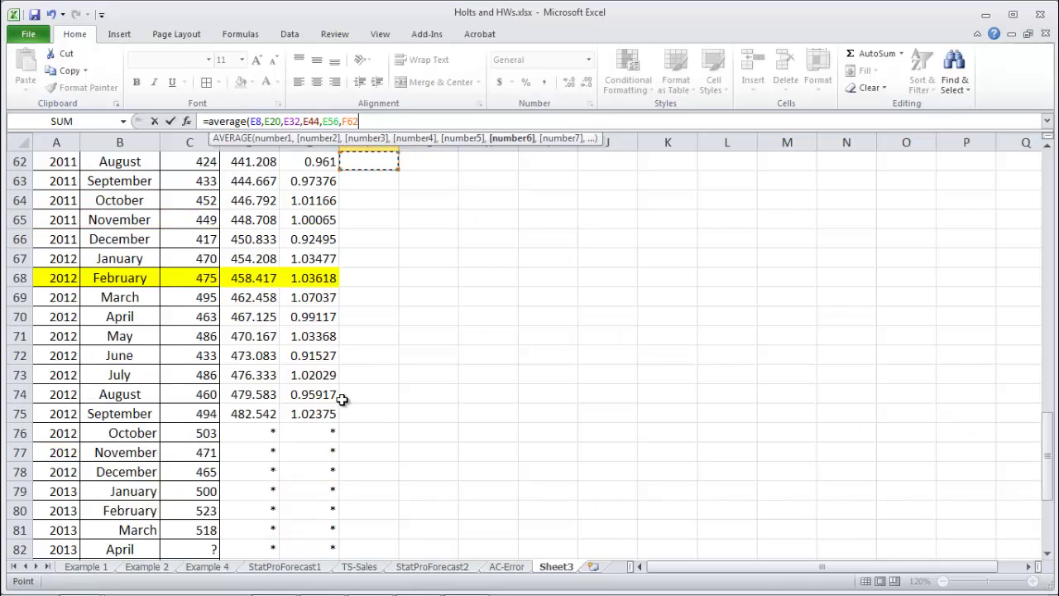
pyautogui.click(314, 281)
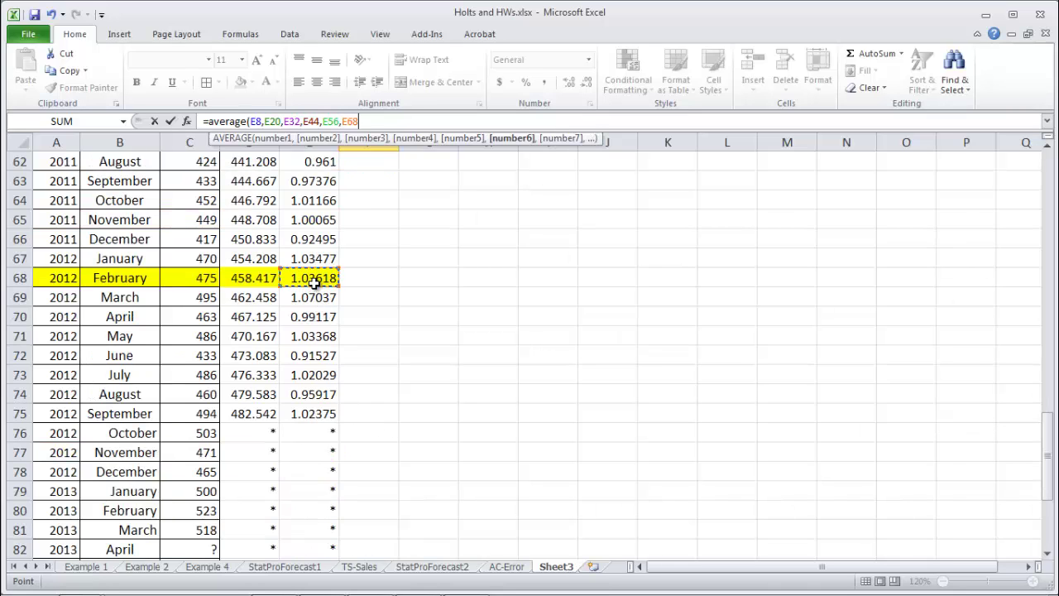
pyautogui.write(')')
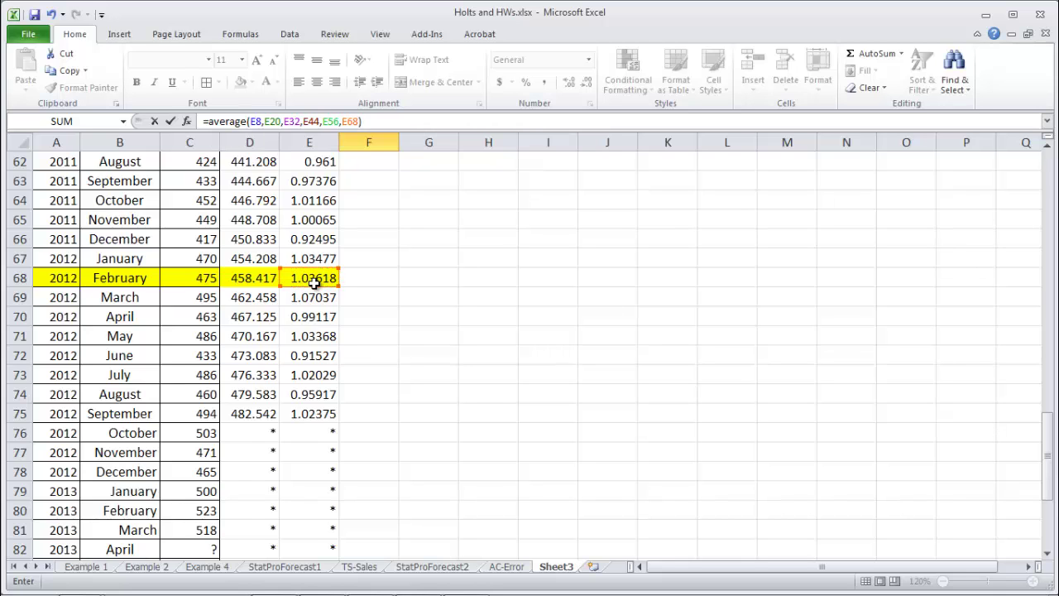
pyautogui.press('Return')
pyautogui.press('Up')
pyautogui.press('Up')
pyautogui.press('Up')
# Extend the averaging formula from F8 down to F15, ending with =AVERAGE(E15,E27,E39,E51,E63,E75)
pyautogui.press('Down')
pyautogui.press('Down')
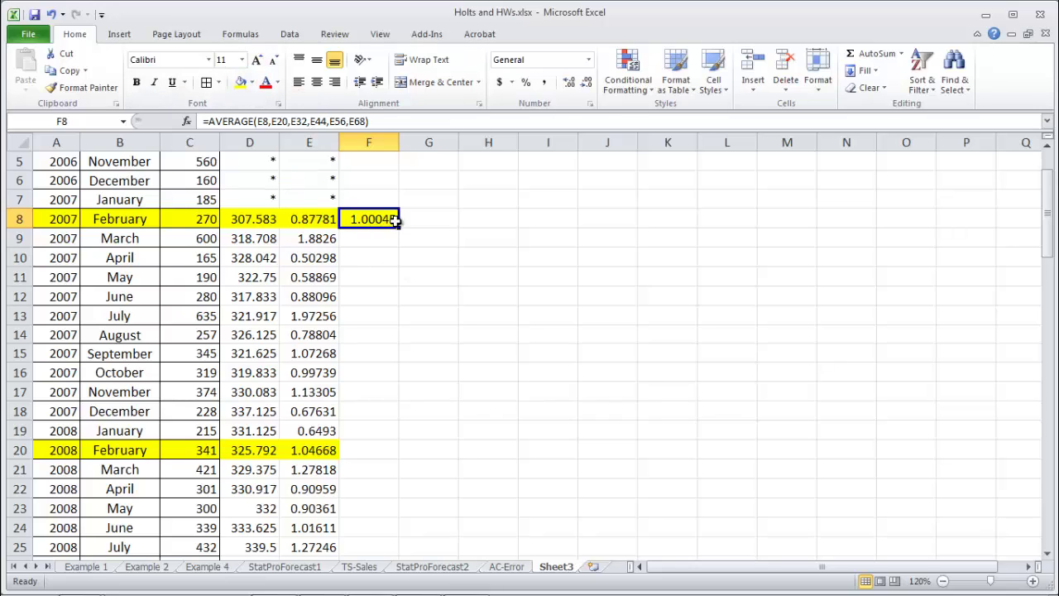
pyautogui.click(48, 17)
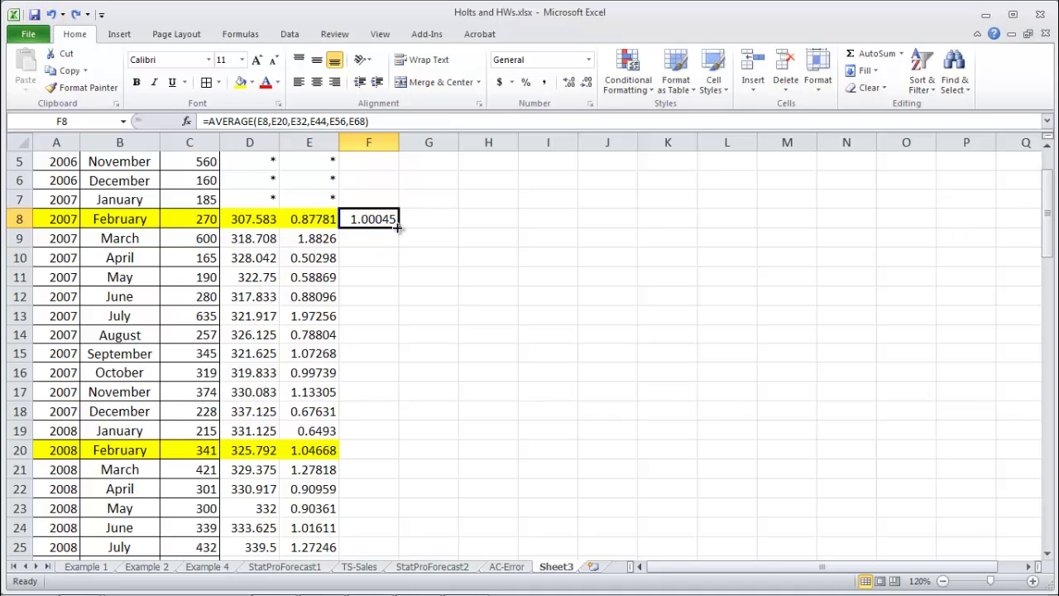
pyautogui.moveTo(397, 227); pyautogui.dragTo(378, 358)
pyautogui.press('pagedown')
pyautogui.press('pagedown')
pyautogui.press('pagedown')
pyautogui.press('pagedown')
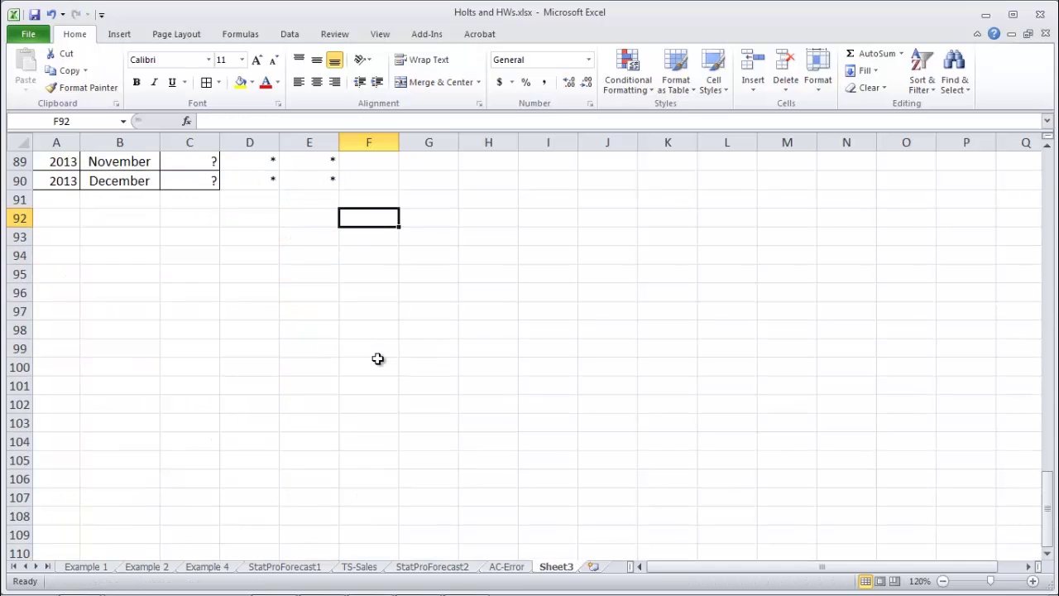
pyautogui.press('pageup')
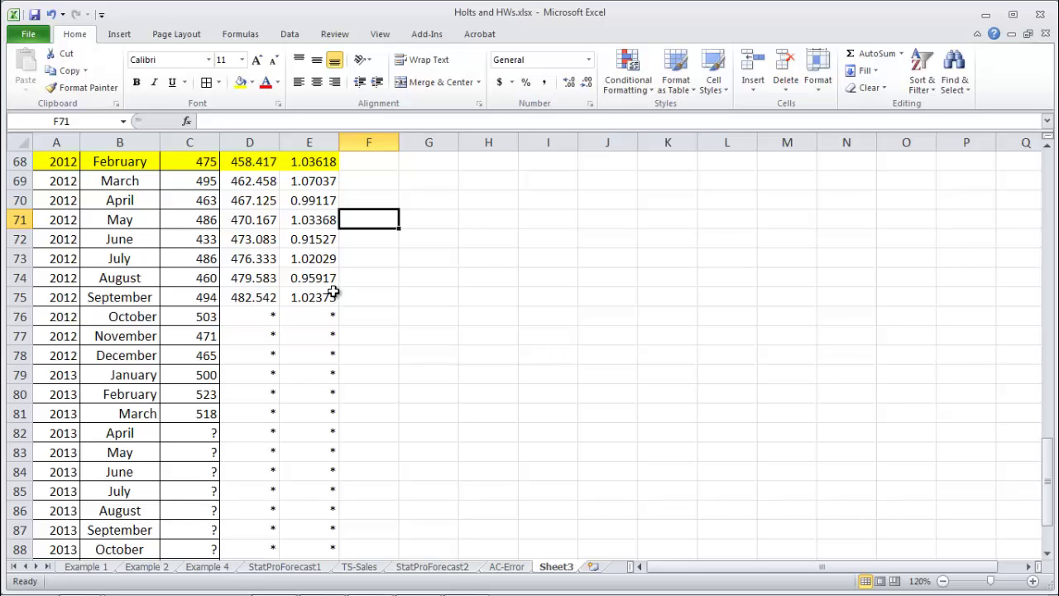
pyautogui.press('pageup')
pyautogui.press('pageup')
pyautogui.press('pageup')
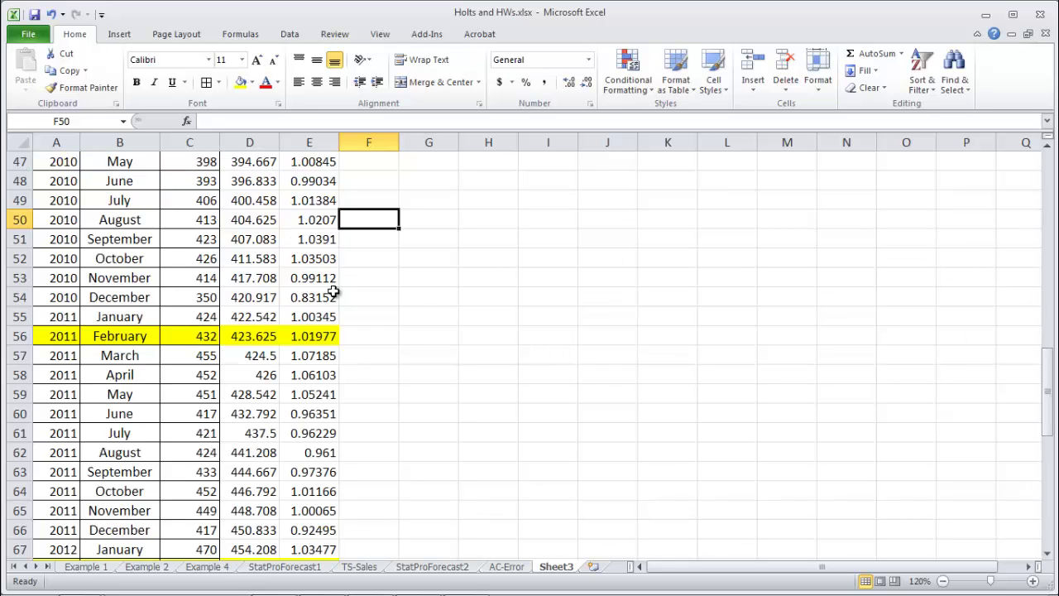
pyautogui.press('pagedown')
pyautogui.press('pageup')
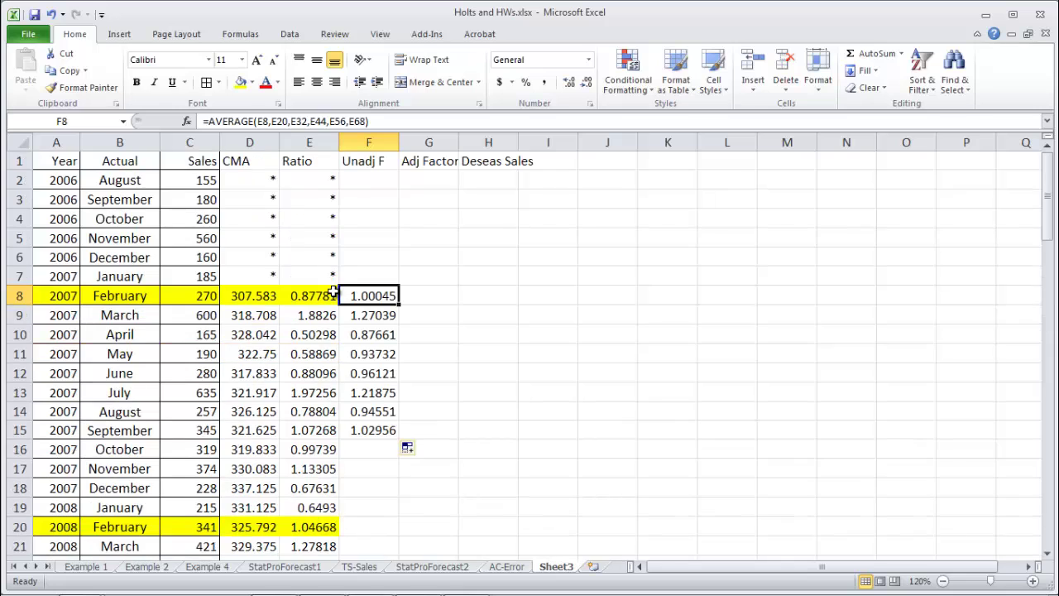
# Fix the September factor formula in F15 by removing the stray +F15 reference
pyautogui.doubleClick(385, 429)
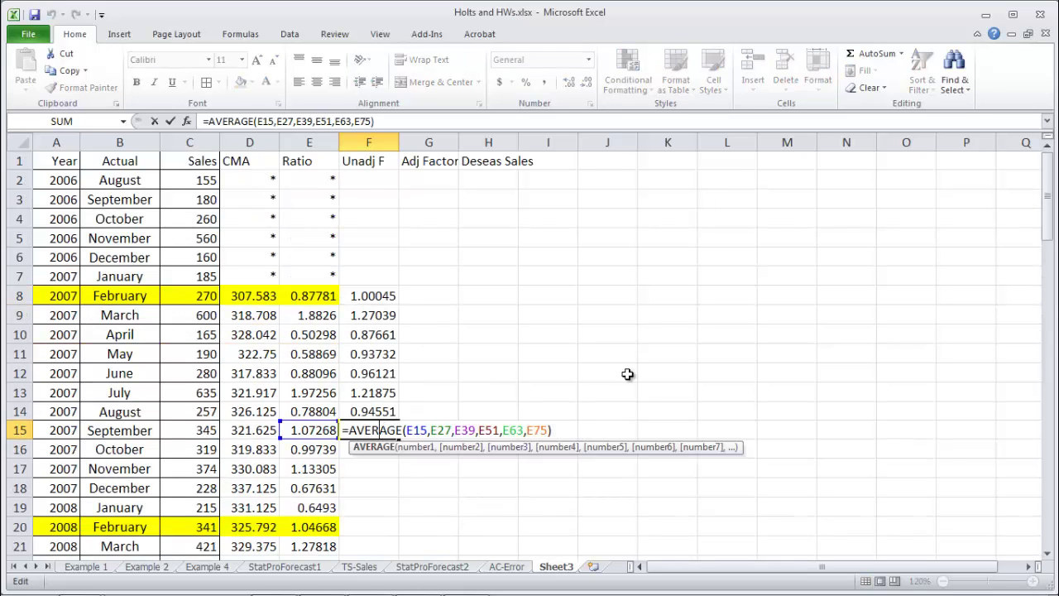
pyautogui.press('pagedown')
pyautogui.write('+')
pyautogui.press('pagedown')
pyautogui.press('pagedown')
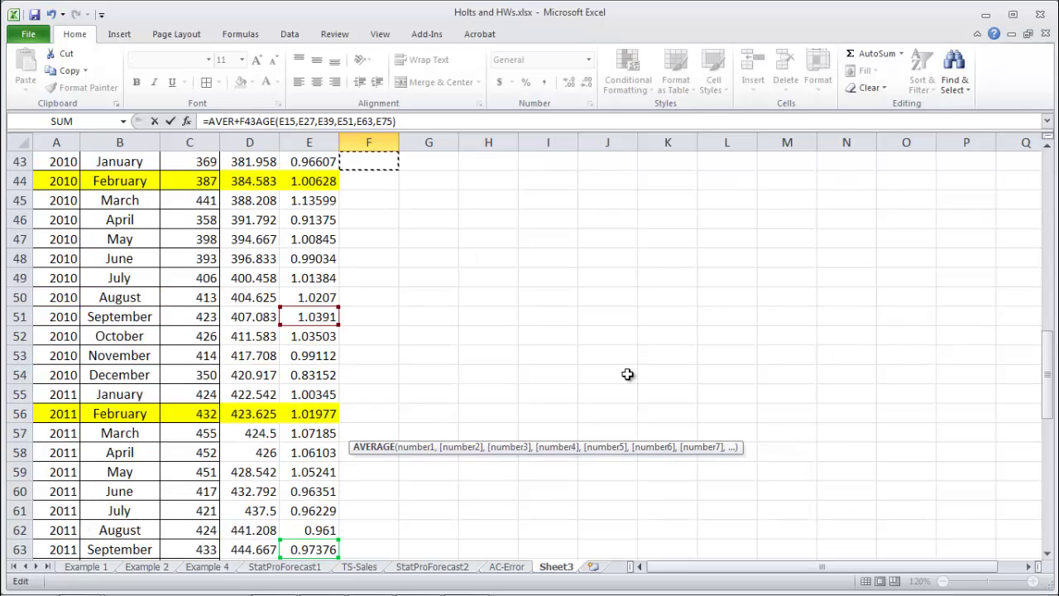
pyautogui.press('pageup')
pyautogui.press('pageup')
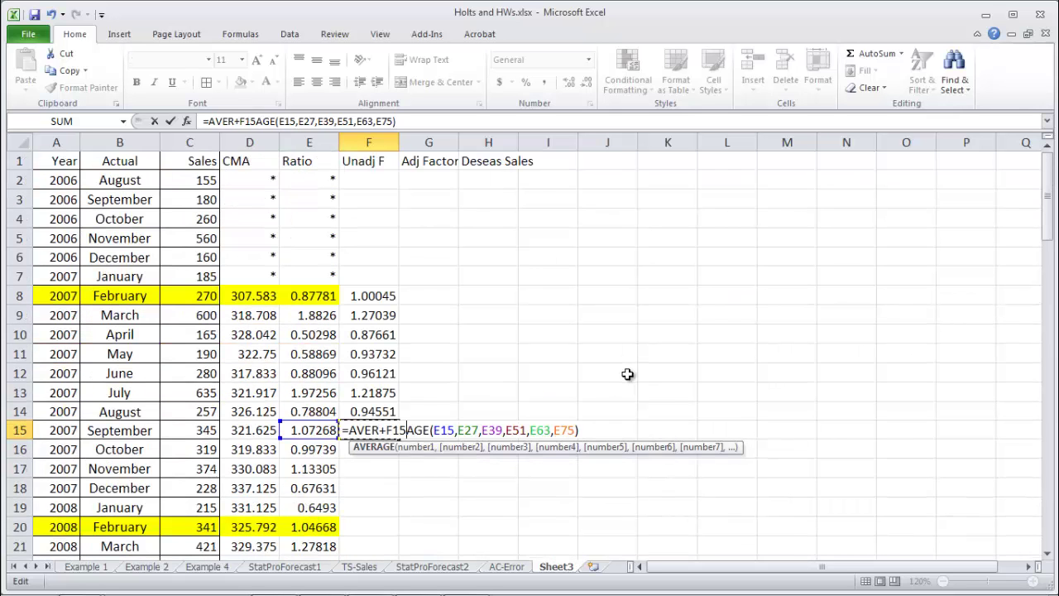
pyautogui.press('Return')
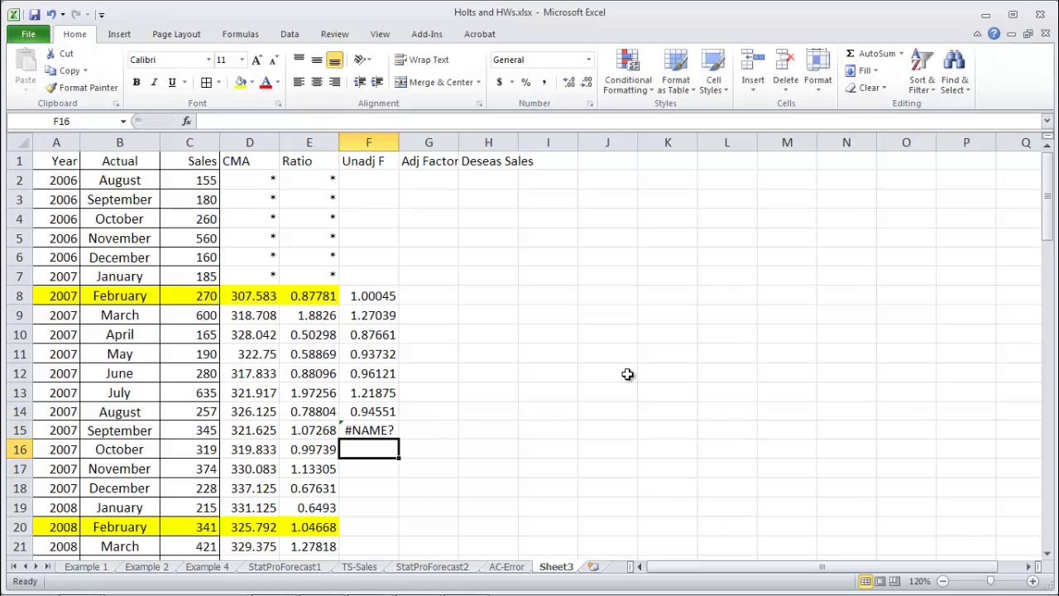
pyautogui.press('Up')
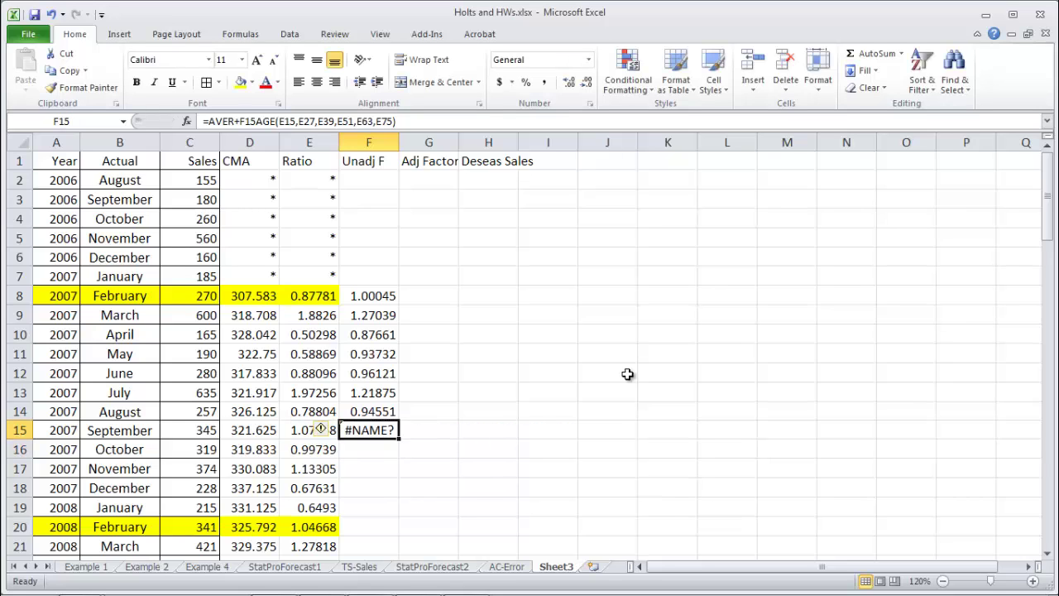
pyautogui.doubleClick(389, 429)
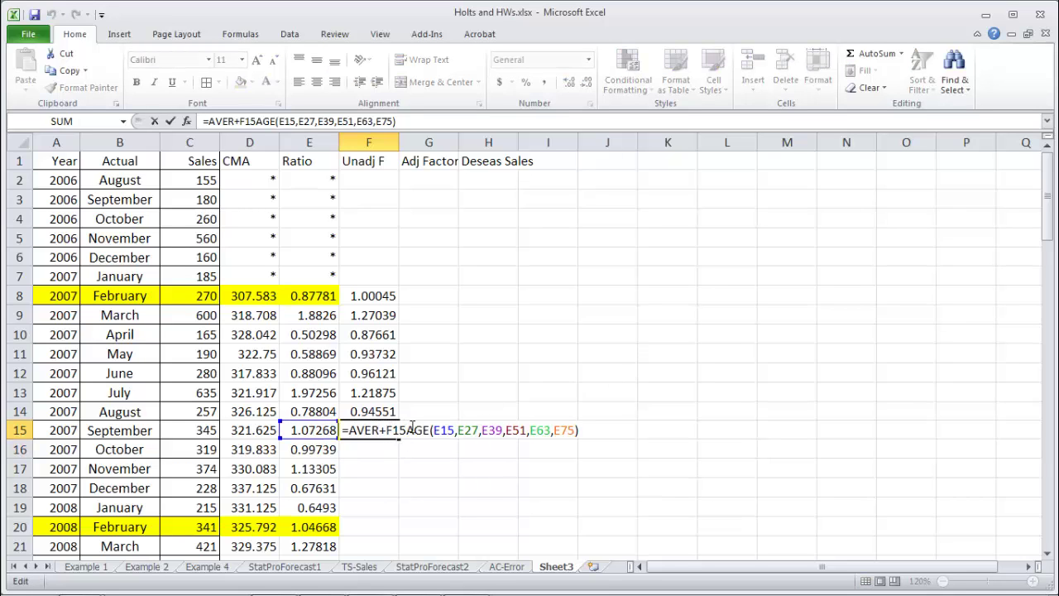
pyautogui.moveTo(406, 431); pyautogui.dragTo(387, 431)
pyautogui.press('BackSpace')
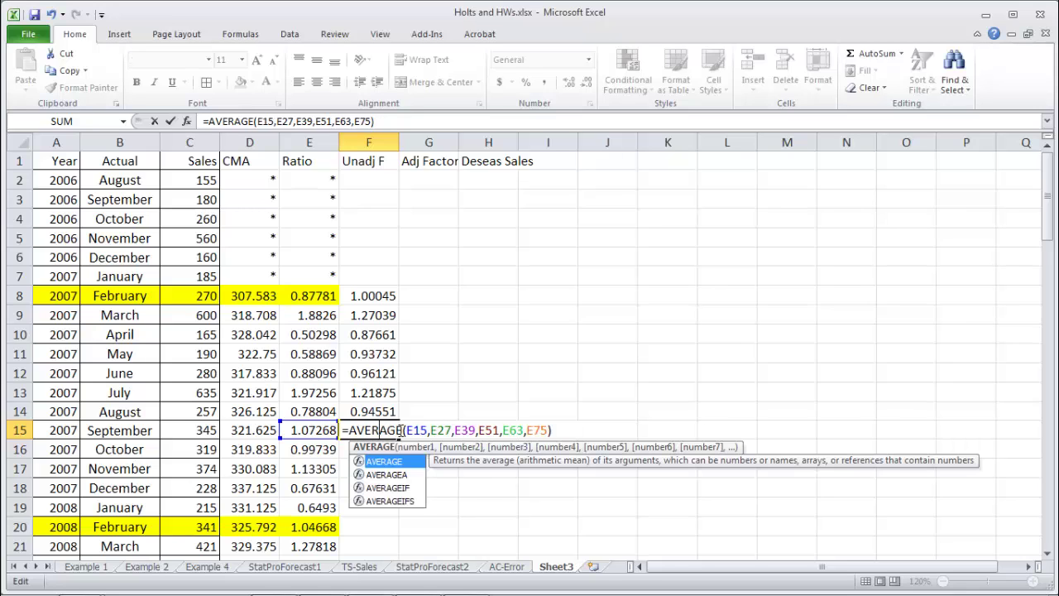
pyautogui.press('Return')
pyautogui.press('Up')
# Copy the formula to F16, drop E76 to average five ratios, and fill down to F19
pyautogui.hotkey('ctrl', 'c')
pyautogui.press('Down')
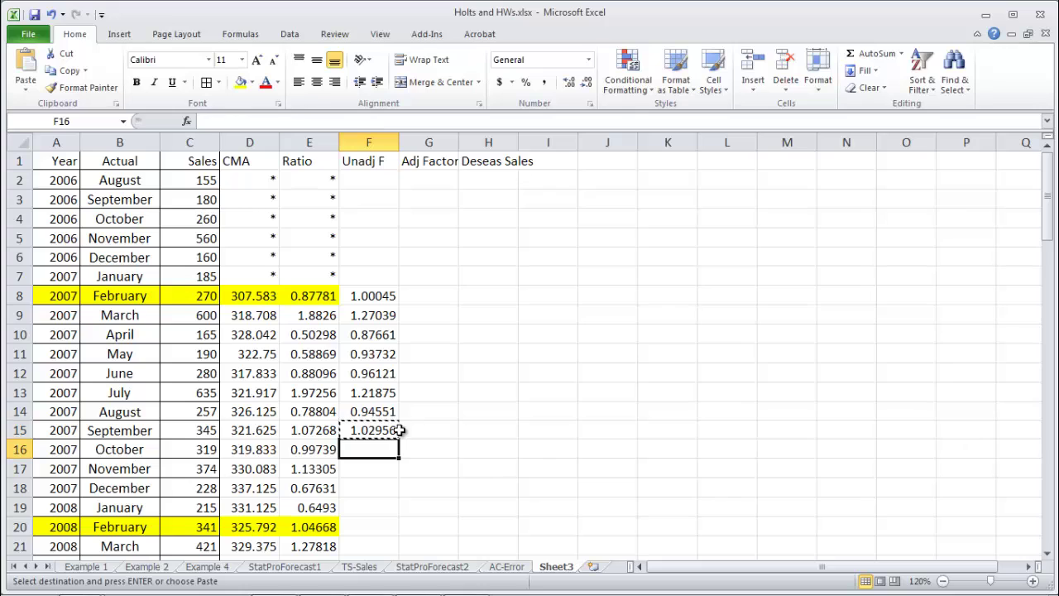
pyautogui.hotkey('ctrl', 'v')
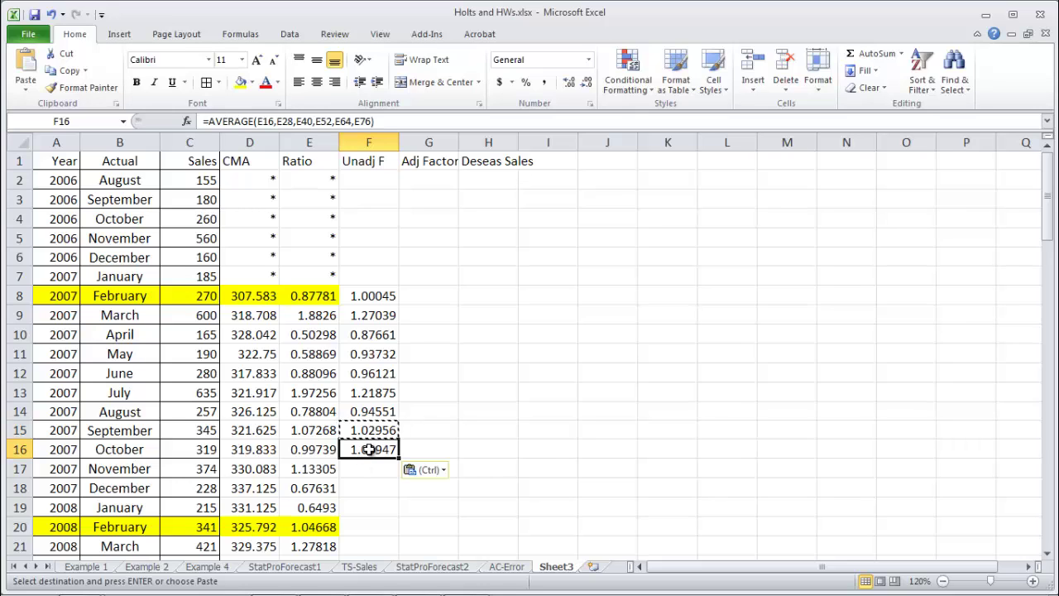
pyautogui.doubleClick(369, 449)
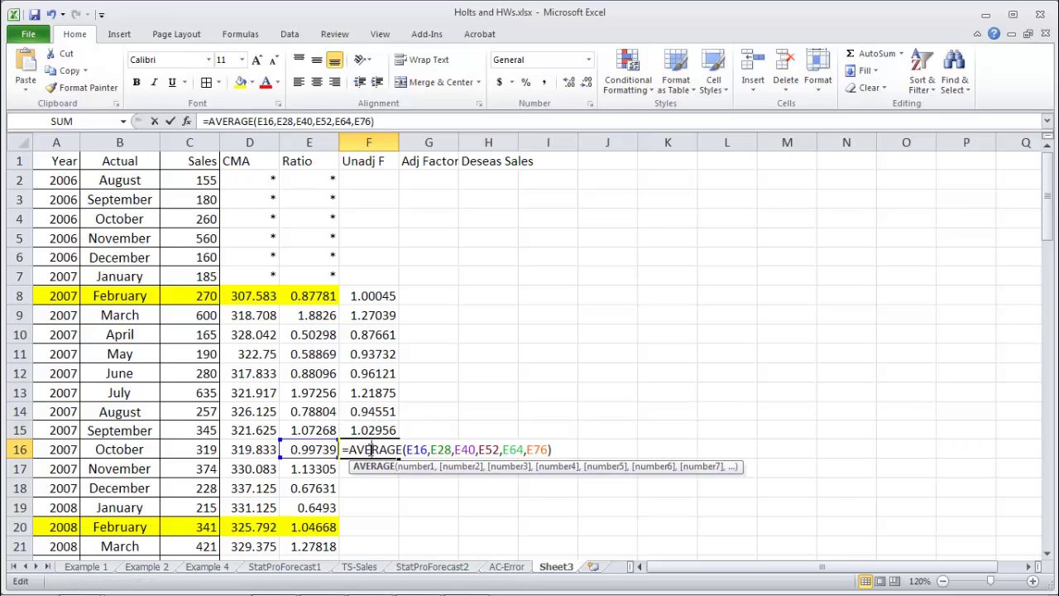
pyautogui.click(542, 451)
pyautogui.hotkey('shift', 'Left')
pyautogui.hotkey('shift', 'Left')
pyautogui.hotkey('shift', 'Left')
pyautogui.hotkey('shift', 'Left')
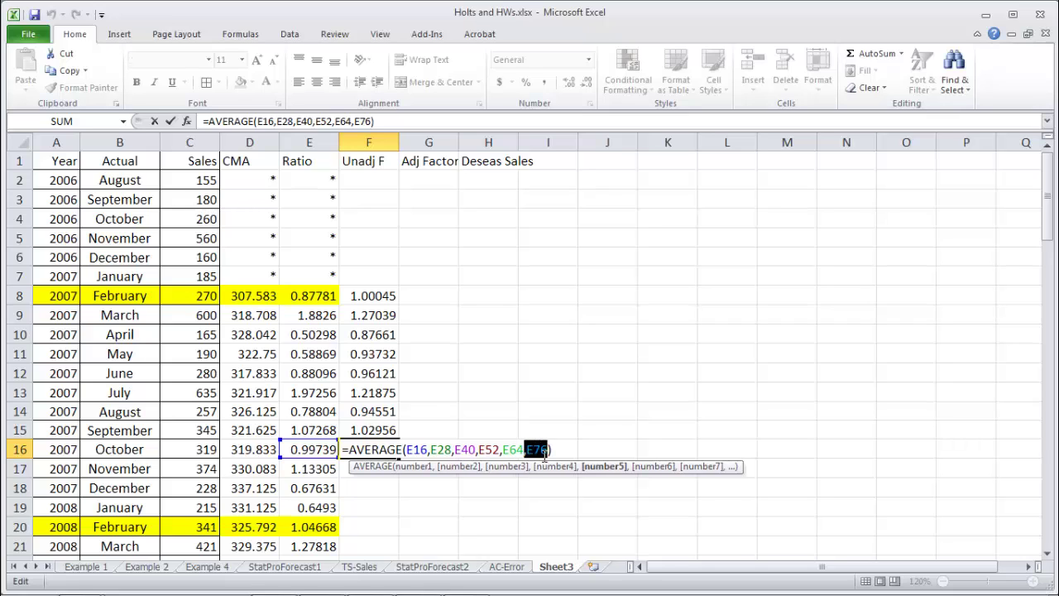
pyautogui.press('BackSpace')
pyautogui.press('Return')
pyautogui.press('Up')
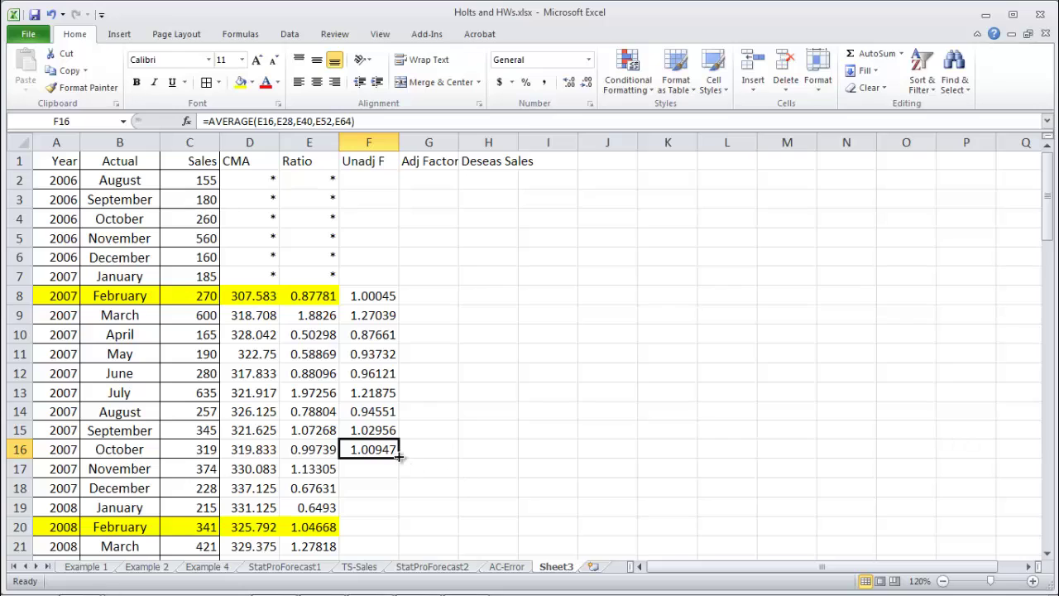
pyautogui.moveTo(398, 455); pyautogui.dragTo(400, 510)
# Copy the twelve factors F8:F19 and paste them as plain values starting at F20
pyautogui.click(434, 488)
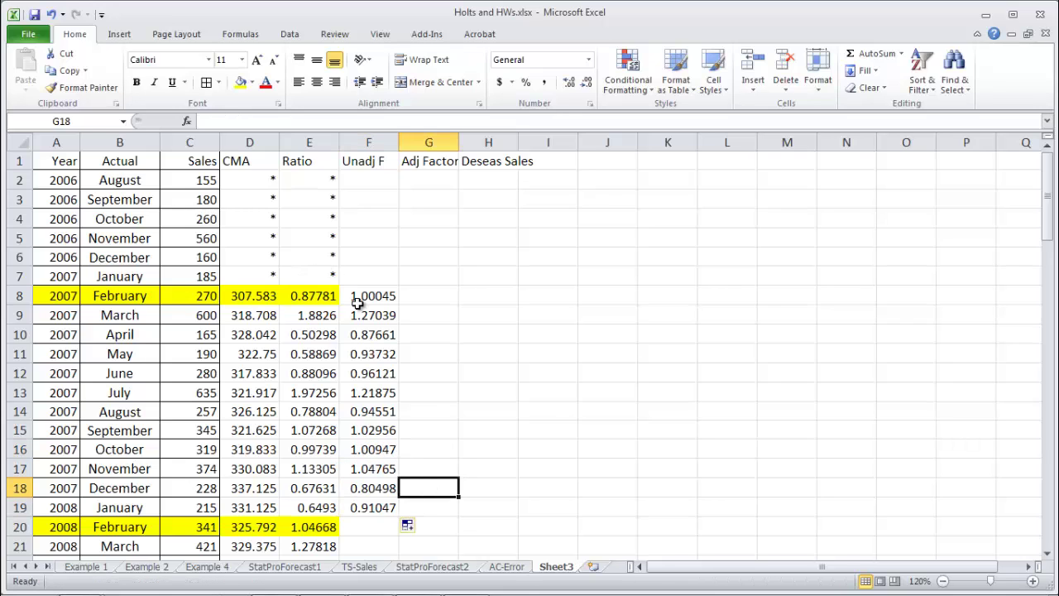
pyautogui.click(358, 302)
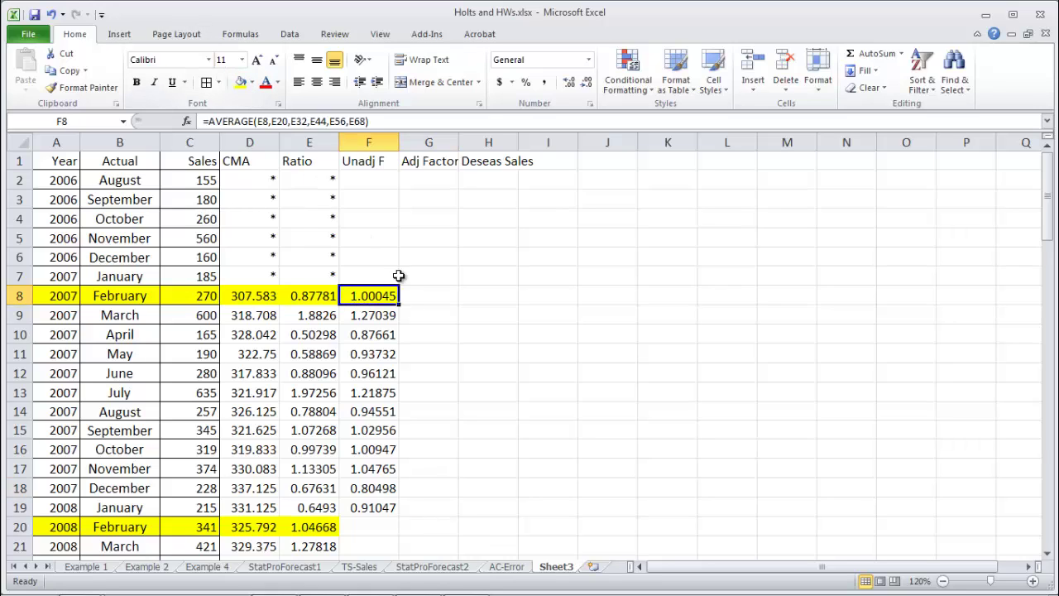
pyautogui.click(397, 275)
pyautogui.press('Down')
pyautogui.press('Down')
pyautogui.press('Up')
pyautogui.hotkey('shift', 'Down')
pyautogui.hotkey('shift', 'Down')
pyautogui.hotkey('shift', 'Down')
pyautogui.hotkey('shift', 'Down')
pyautogui.hotkey('shift', 'Down')
pyautogui.hotkey('shift', 'Down')
pyautogui.hotkey('shift', 'Down')
pyautogui.hotkey('shift', 'Down')
pyautogui.hotkey('shift', 'Down')
pyautogui.hotkey('shift', 'Down')
pyautogui.hotkey('shift', 'Down')
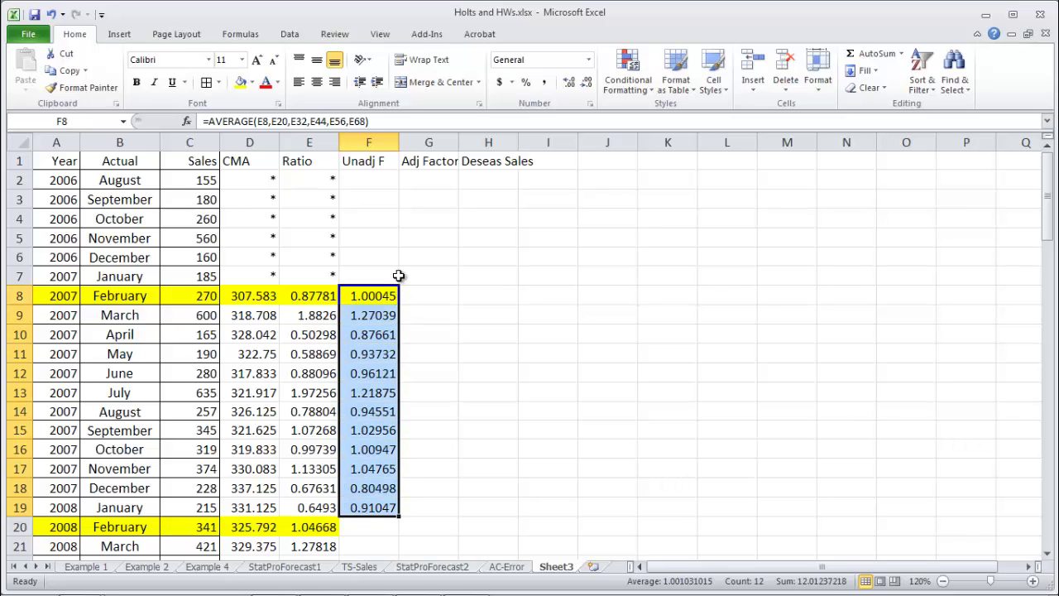
pyautogui.hotkey('ctrl', 'c')
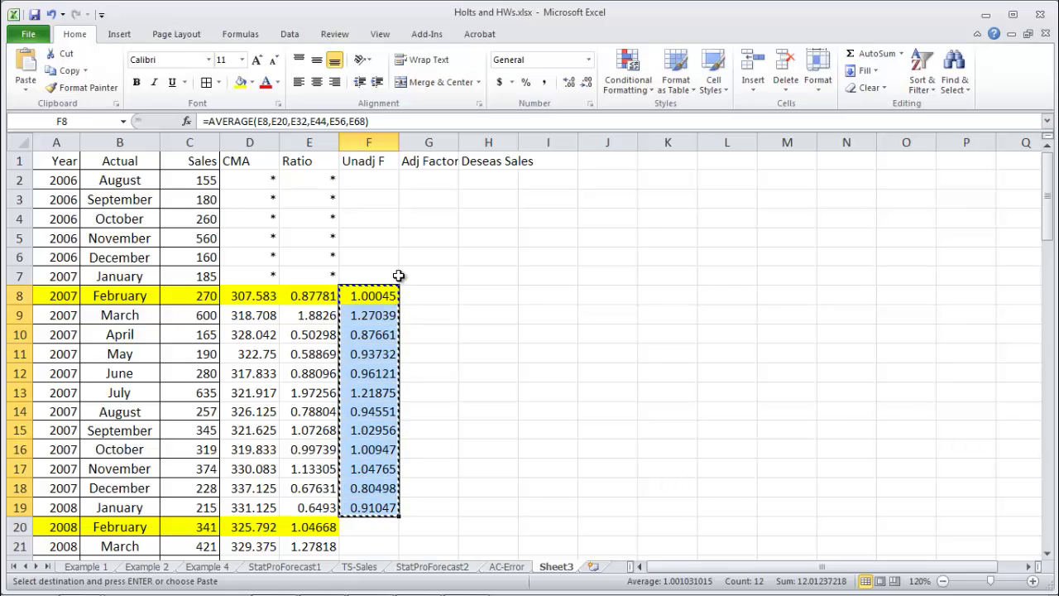
pyautogui.press('Down')
pyautogui.press('Down')
pyautogui.press('Down')
pyautogui.press('Down')
pyautogui.press('Down')
pyautogui.press('Down')
pyautogui.press('Down')
pyautogui.press('Down')
pyautogui.press('Down')
pyautogui.press('Down')
pyautogui.press('Down')
pyautogui.press('Down')
pyautogui.press('Down')
pyautogui.press('Up')
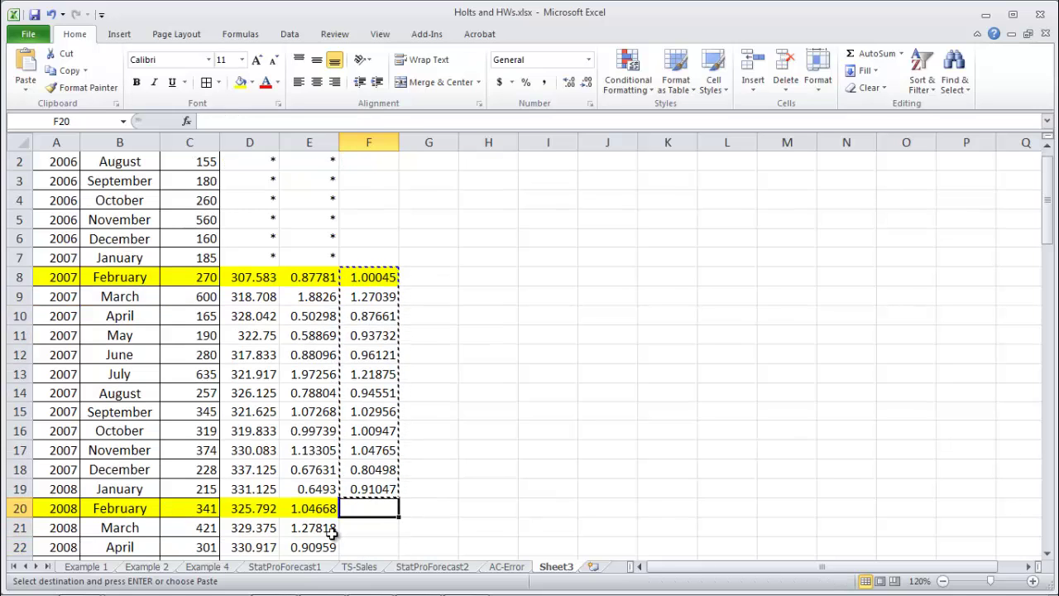
pyautogui.rightClick(352, 513)
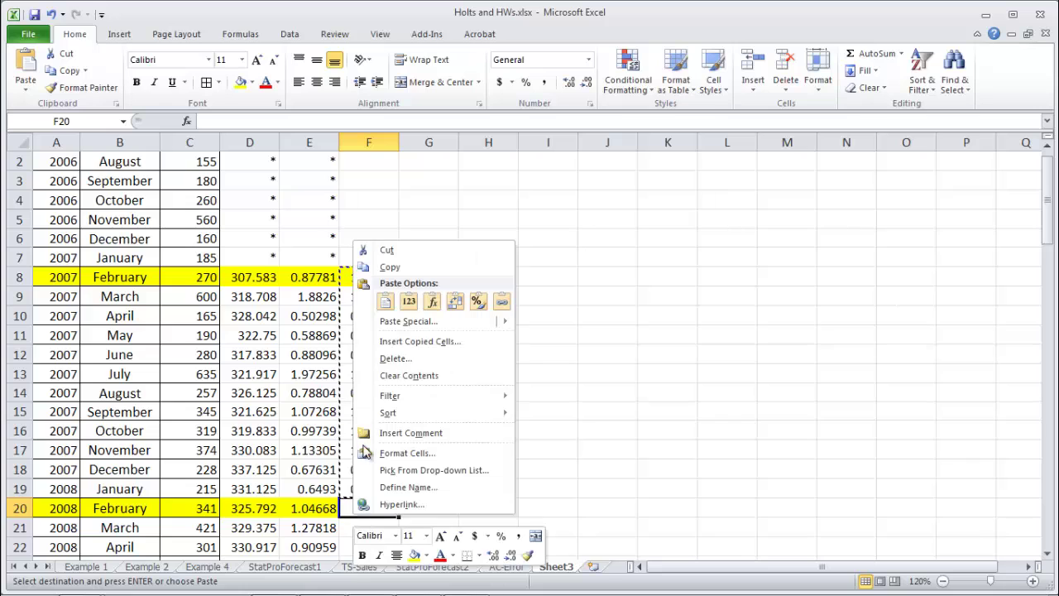
pyautogui.click(409, 301)
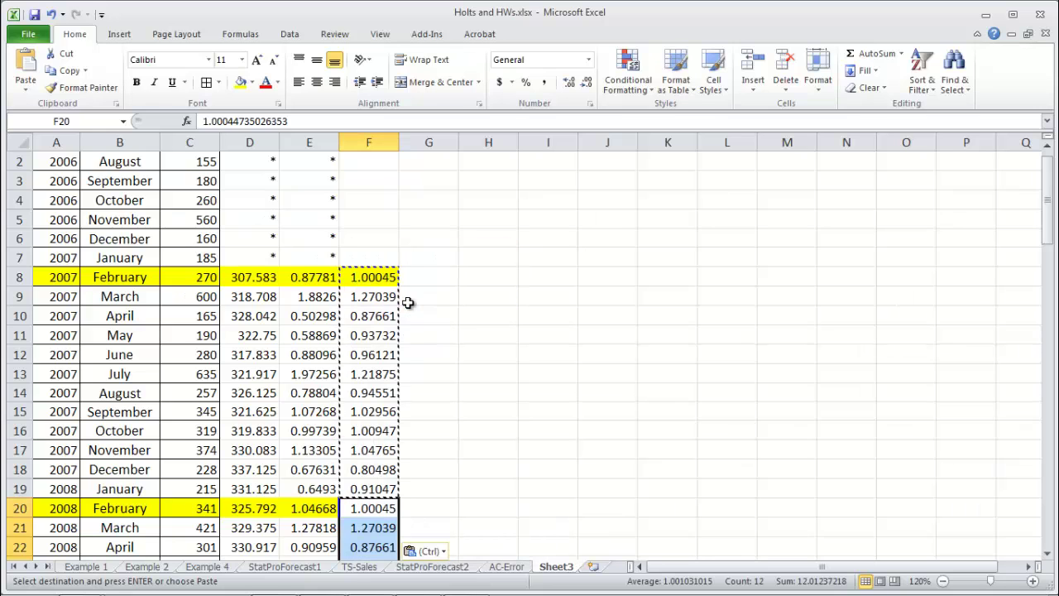
pyautogui.click(489, 427)
pyautogui.press('Left')
pyautogui.press('Left')
pyautogui.press('Down')
pyautogui.press('Down')
pyautogui.press('Down')
pyautogui.press('Down')
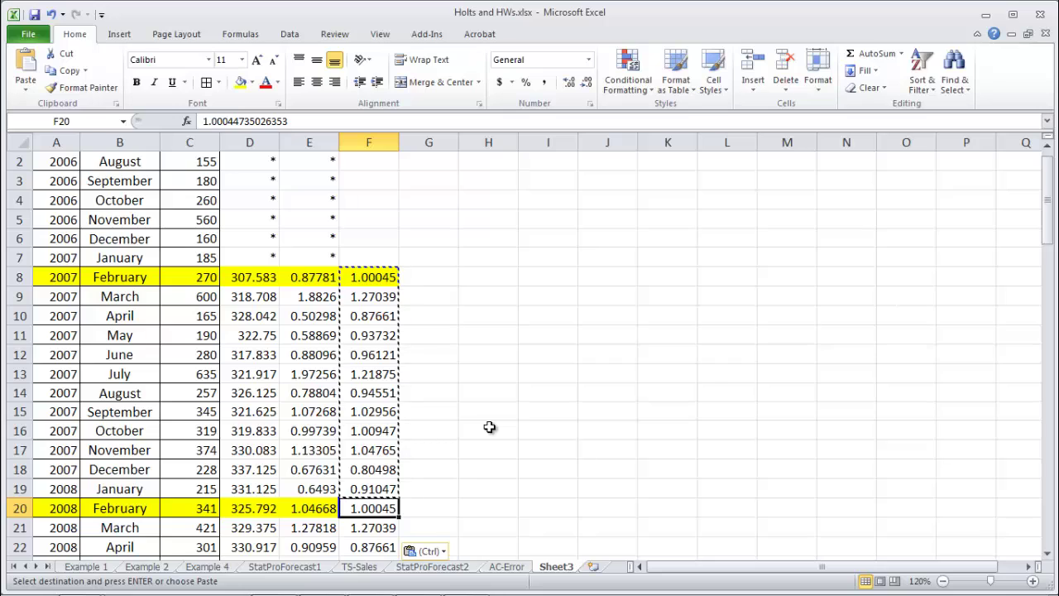
# Shade the February 2008 factor in F20 yellow and select the pasted factors below it
pyautogui.click(240, 85)
pyautogui.click(525, 366)
pyautogui.press('Left')
pyautogui.press('Left')
pyautogui.press('Down')
pyautogui.press('Down')
pyautogui.press('Down')
pyautogui.press('Left')
pyautogui.press('Down')
pyautogui.press('Down')
pyautogui.press('Down')
pyautogui.press('Down')
pyautogui.hotkey('shift', 'Down')
pyautogui.hotkey('shift', 'Down')
pyautogui.hotkey('shift', 'Down')
pyautogui.hotkey('shift', 'Down')
pyautogui.hotkey('shift', 'Down')
pyautogui.hotkey('shift', 'Down')
pyautogui.hotkey('shift', 'Down')
pyautogui.hotkey('shift', 'Down')
pyautogui.hotkey('shift', 'Down')
pyautogui.hotkey('shift', 'Down')
pyautogui.hotkey('shift', 'Down')
pyautogui.hotkey('shift', 'Down')
pyautogui.hotkey('shift', 'Down')
pyautogui.hotkey('shift', 'Down')
pyautogui.hotkey('shift', 'Down')
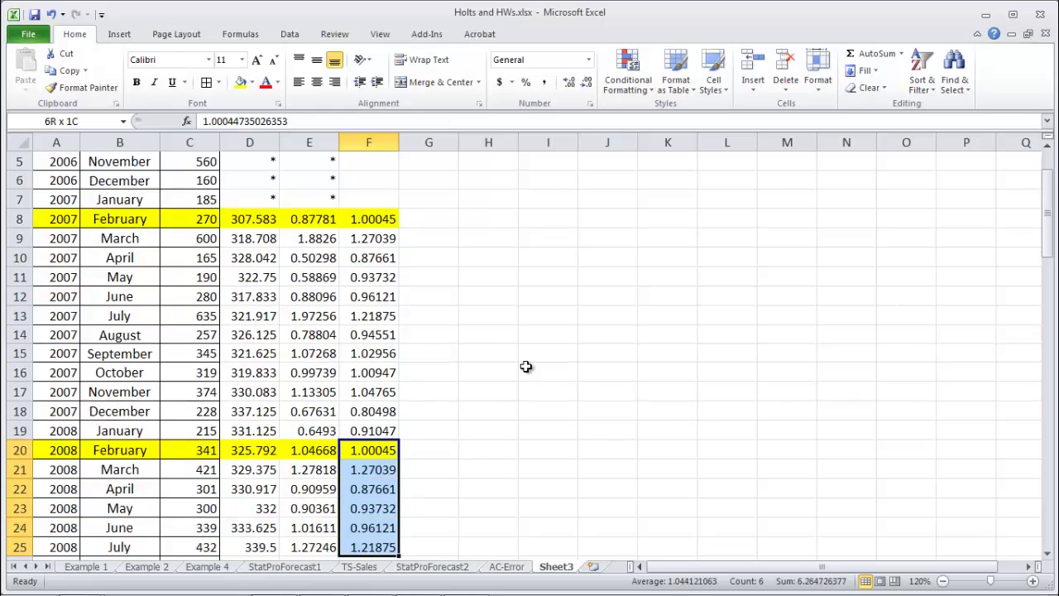
# Copy the F20:F31 factor block and paste it at F32, F44, F56, F68 and F80
pyautogui.hotkey('shift', 'Up')
pyautogui.hotkey('shift', 'Up')
pyautogui.hotkey('shift', 'Up')
pyautogui.hotkey('shift', 'Up')
pyautogui.hotkey('shift', 'Up')
pyautogui.hotkey('shift', 'Down')
pyautogui.hotkey('ctrl', 'c')
pyautogui.press('Down')
pyautogui.press('Down')
pyautogui.press('Down')
pyautogui.press('Down')
pyautogui.press('Down')
pyautogui.press('Down')
pyautogui.press('Down')
pyautogui.press('Down')
pyautogui.press('Down')
pyautogui.press('Down')
pyautogui.press('Down')
pyautogui.press('Down')
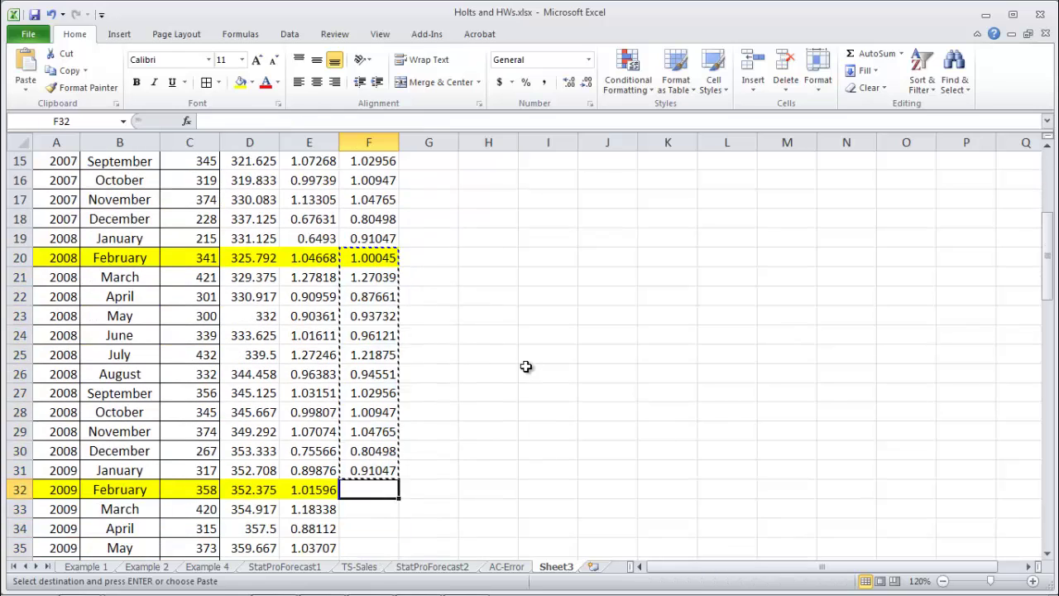
pyautogui.hotkey('ctrl', 'v')
pyautogui.press('Down')
pyautogui.press('Down')
pyautogui.press('Down')
pyautogui.press('Down')
pyautogui.press('Down')
pyautogui.press('Down')
pyautogui.press('Down')
pyautogui.press('Down')
pyautogui.press('Down')
pyautogui.press('Down')
pyautogui.press('Down')
pyautogui.press('Down')
pyautogui.press('Down')
pyautogui.press('Down')
pyautogui.press('Down')
pyautogui.press('Down')
pyautogui.press('Up')
pyautogui.press('Up')
pyautogui.press('Up')
pyautogui.press('Up')
pyautogui.hotkey('ctrl', 'v')
pyautogui.press('Down')
pyautogui.press('Down')
pyautogui.press('Down')
pyautogui.press('Down')
pyautogui.press('Down')
pyautogui.press('Down')
pyautogui.press('Down')
pyautogui.press('Down')
pyautogui.press('Down')
pyautogui.press('Down')
pyautogui.press('Down')
pyautogui.press('Down')
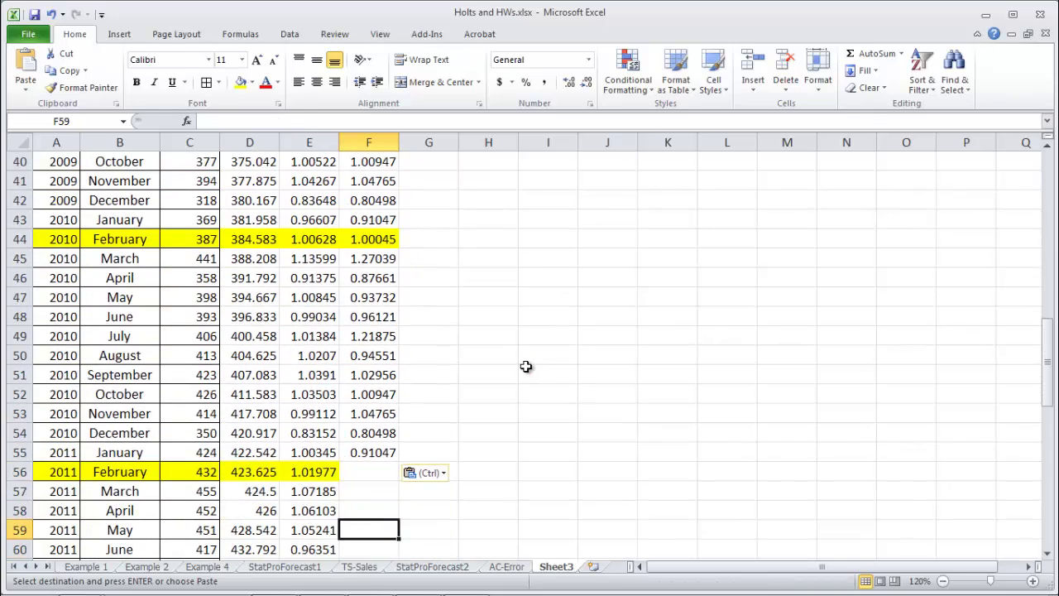
pyautogui.hotkey('ctrl', 'v')
pyautogui.press('Down')
pyautogui.press('Down')
pyautogui.press('Down')
pyautogui.press('Down')
pyautogui.press('Down')
pyautogui.press('Down')
pyautogui.press('Down')
pyautogui.press('Down')
pyautogui.press('Down')
pyautogui.press('Down')
pyautogui.press('Down')
pyautogui.press('Down')
pyautogui.press('Down')
pyautogui.press('Down')
pyautogui.press('Down')
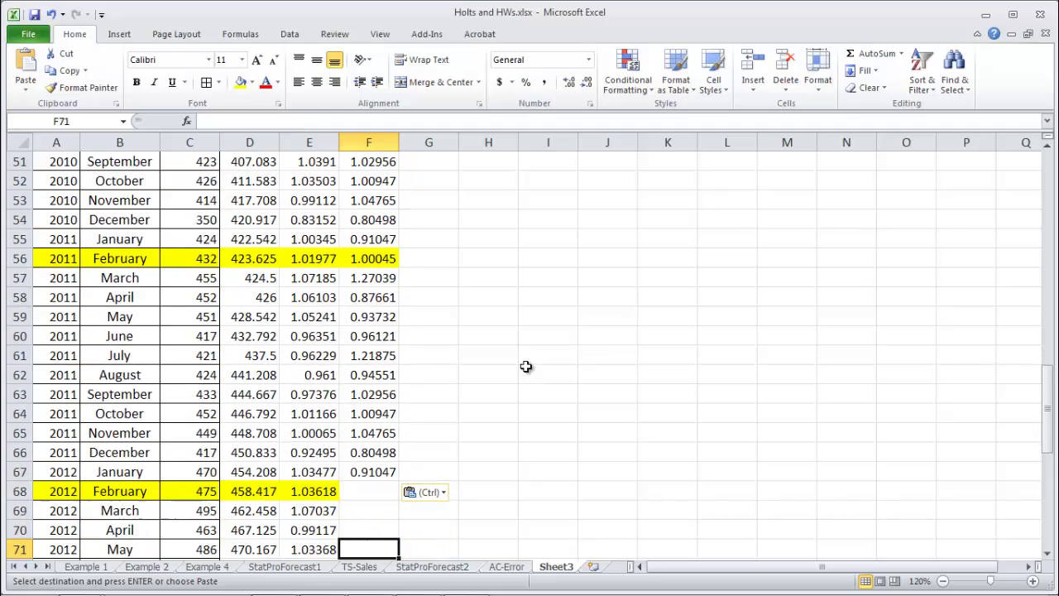
pyautogui.press('Up')
pyautogui.press('Up')
pyautogui.press('Up')
pyautogui.hotkey('ctrl', 'v')
pyautogui.press('Down')
pyautogui.press('Down')
pyautogui.press('Down')
pyautogui.press('Down')
pyautogui.press('Down')
pyautogui.press('Down')
pyautogui.press('Down')
pyautogui.press('Down')
pyautogui.press('Down')
pyautogui.press('Down')
pyautogui.press('Down')
pyautogui.press('Down')
pyautogui.press('Down')
pyautogui.press('Down')
pyautogui.press('Down')
pyautogui.press('Down')
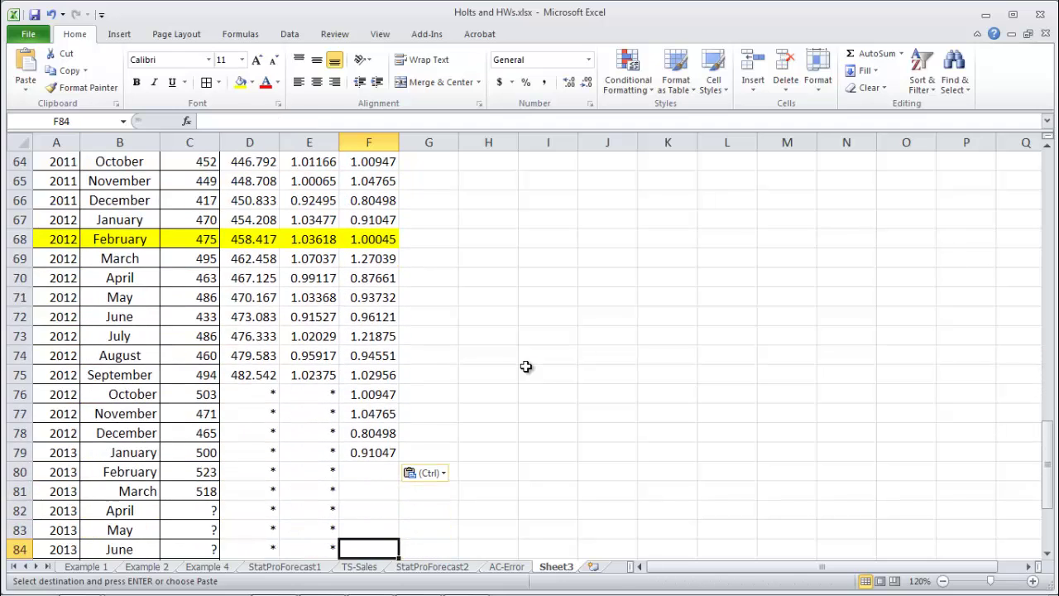
pyautogui.press('Up')
pyautogui.press('Up')
pyautogui.press('Up')
pyautogui.press('Up')
pyautogui.press('Up')
pyautogui.press('Down')
pyautogui.hotkey('ctrl', 'v')
pyautogui.press('Down')
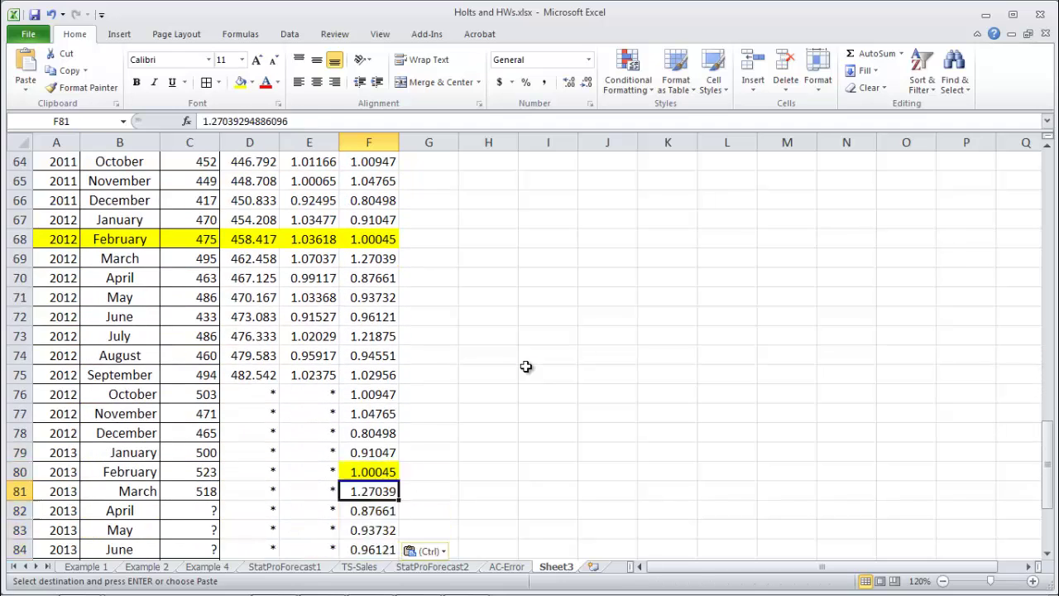
pyautogui.press('Down')
pyautogui.press('Down')
pyautogui.press('Down')
pyautogui.press('Down')
pyautogui.press('Down')
pyautogui.press('Down')
pyautogui.press('Down')
pyautogui.press('Down')
pyautogui.press('Down')
pyautogui.press('Down')
pyautogui.press('Down')
pyautogui.press('Down')
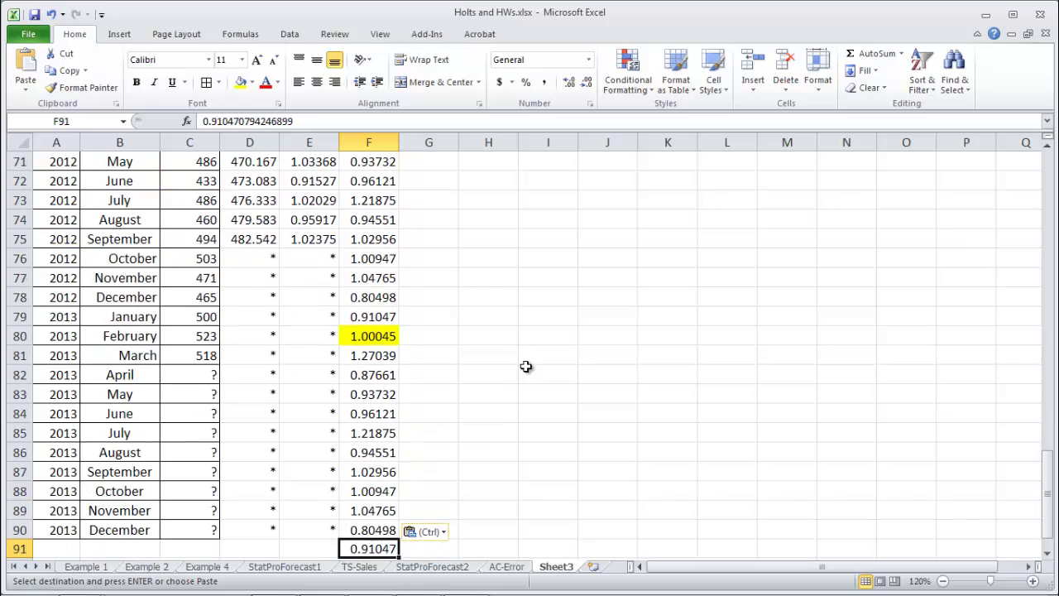
# Delete the surplus factor in F91 below December 2013 and return up column F
pyautogui.press('Up')
pyautogui.press('Up')
pyautogui.press('Delete')
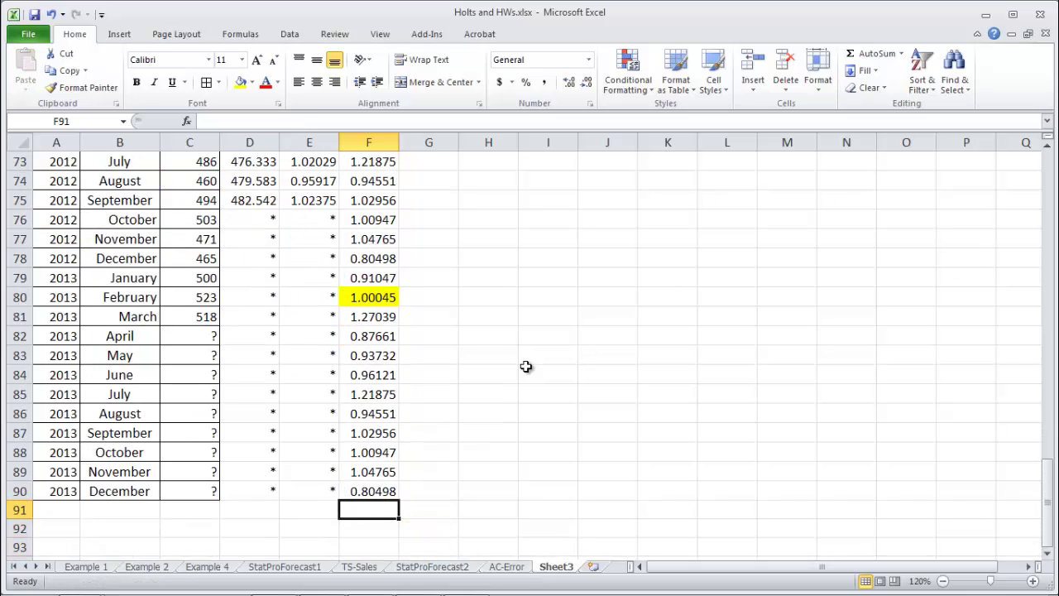
pyautogui.press('Up')
pyautogui.press('Up')
pyautogui.press('Up')
pyautogui.press('Up')
pyautogui.press('Up')
pyautogui.press('Up')
pyautogui.press('Up')
pyautogui.press('Up')
pyautogui.press('Up')
pyautogui.press('Up')
pyautogui.press('Up')
pyautogui.press('Up')
pyautogui.press('Up')
pyautogui.press('Up')
pyautogui.press('Up')
pyautogui.press('Up')
pyautogui.press('Up')
pyautogui.press('Up')
pyautogui.press('Up')
pyautogui.press('Up')
pyautogui.press('Up')
pyautogui.press('Up')
pyautogui.press('Up')
pyautogui.press('Up')
pyautogui.press('Up')
pyautogui.press('Up')
pyautogui.press('Up')
pyautogui.press('Up')
pyautogui.press('Up')
pyautogui.press('Up')
pyautogui.press('Up')
pyautogui.press('Up')
pyautogui.press('Up')
pyautogui.press('Up')
pyautogui.press('Up')
pyautogui.press('Up')
pyautogui.press('Up')
pyautogui.press('Up')
pyautogui.press('Up')
pyautogui.press('Up')
pyautogui.press('Up')
pyautogui.press('Up')
pyautogui.press('Up')
pyautogui.press('Up')
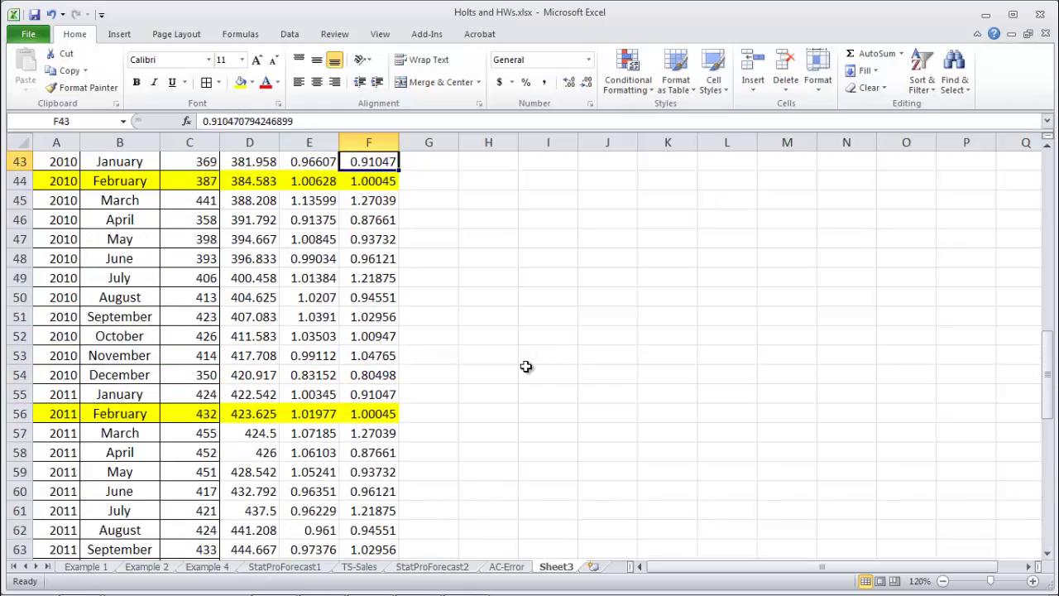
pyautogui.press('Up')
pyautogui.press('Up')
pyautogui.press('Up')
pyautogui.press('Up')
pyautogui.press('Up')
pyautogui.press('Up')
pyautogui.press('Up')
pyautogui.press('Up')
pyautogui.press('Up')
pyautogui.press('Up')
pyautogui.press('Up')
pyautogui.press('Up')
pyautogui.press('Up')
pyautogui.press('Up')
pyautogui.press('Up')
pyautogui.press('Up')
pyautogui.press('Up')
pyautogui.press('Up')
pyautogui.press('Up')
pyautogui.press('Up')
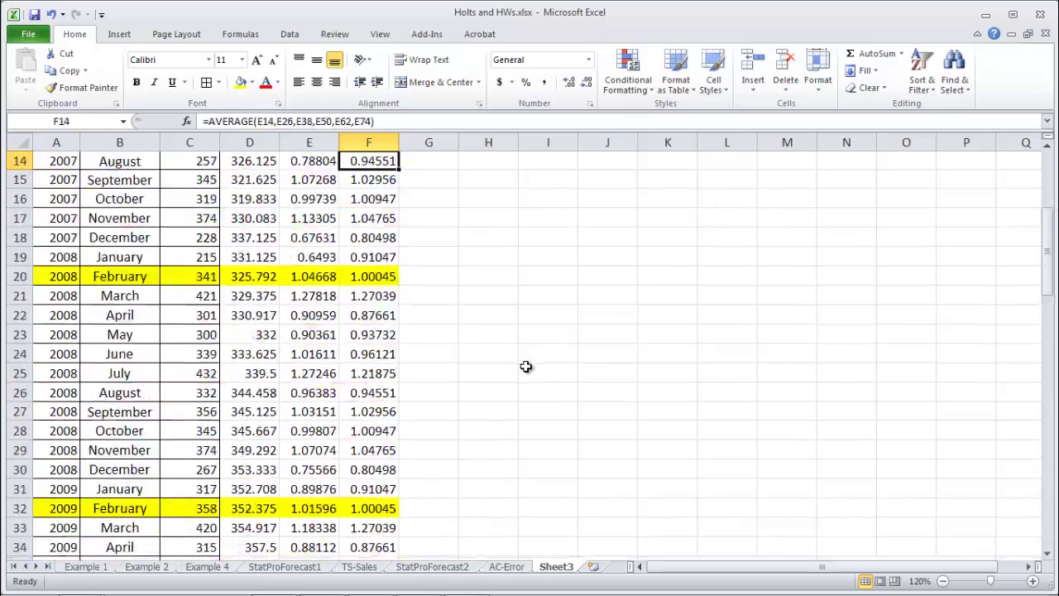
# Paste the F14:F19 factors as values into F2:F7, 0.94551 through 0.91047
pyautogui.press('Down')
pyautogui.press('Down')
pyautogui.press('Down')
pyautogui.press('Down')
pyautogui.press('Down')
pyautogui.press('Down')
pyautogui.press('Down')
pyautogui.press('Down')
pyautogui.press('Down')
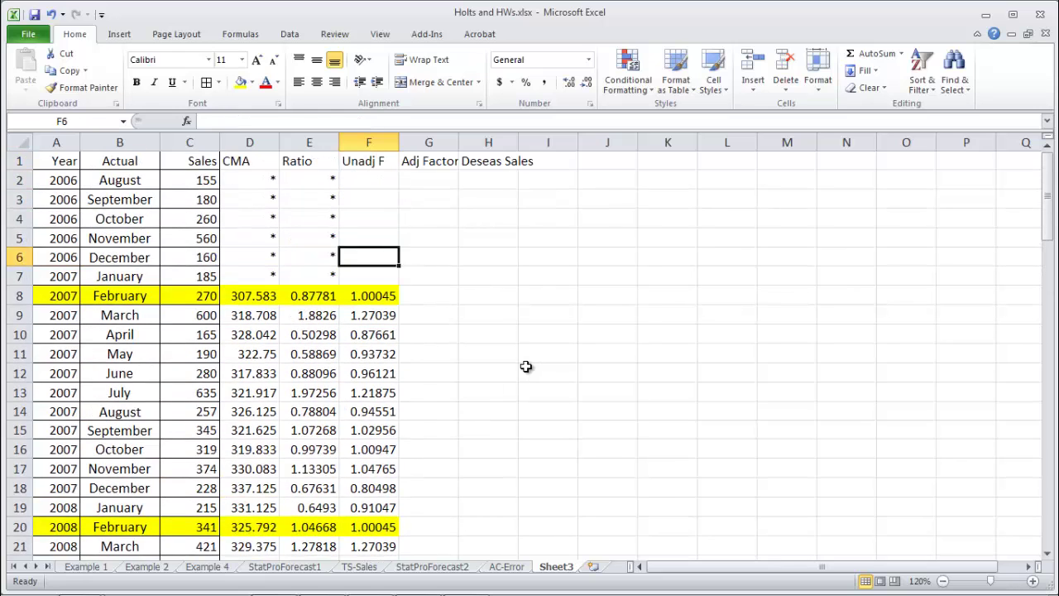
pyautogui.press('Down')
pyautogui.press('Down')
pyautogui.press('Down')
pyautogui.press('Down')
pyautogui.hotkey('shift', 'Down')
pyautogui.hotkey('shift', 'Down')
pyautogui.hotkey('shift', 'Down')
pyautogui.hotkey('shift', 'Down')
pyautogui.hotkey('shift', 'Down')
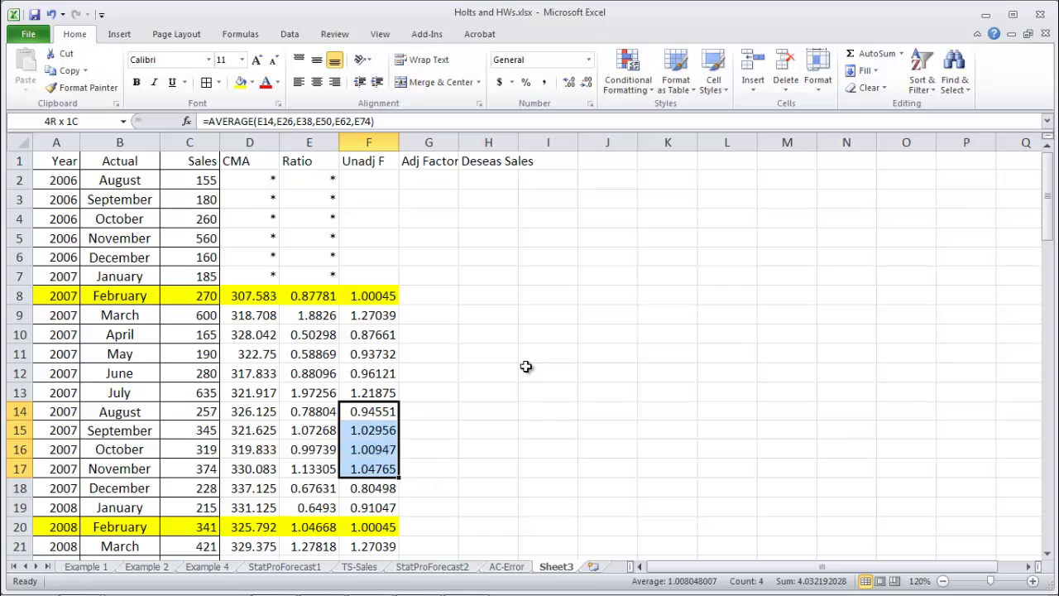
pyautogui.hotkey('ctrl', 'c')
pyautogui.press('Up')
pyautogui.press('Up')
pyautogui.press('Up')
pyautogui.press('Up')
pyautogui.press('Up')
pyautogui.press('Up')
pyautogui.press('Up')
pyautogui.press('Up')
pyautogui.press('Up')
pyautogui.press('Up')
pyautogui.press('Up')
pyautogui.press('Up')
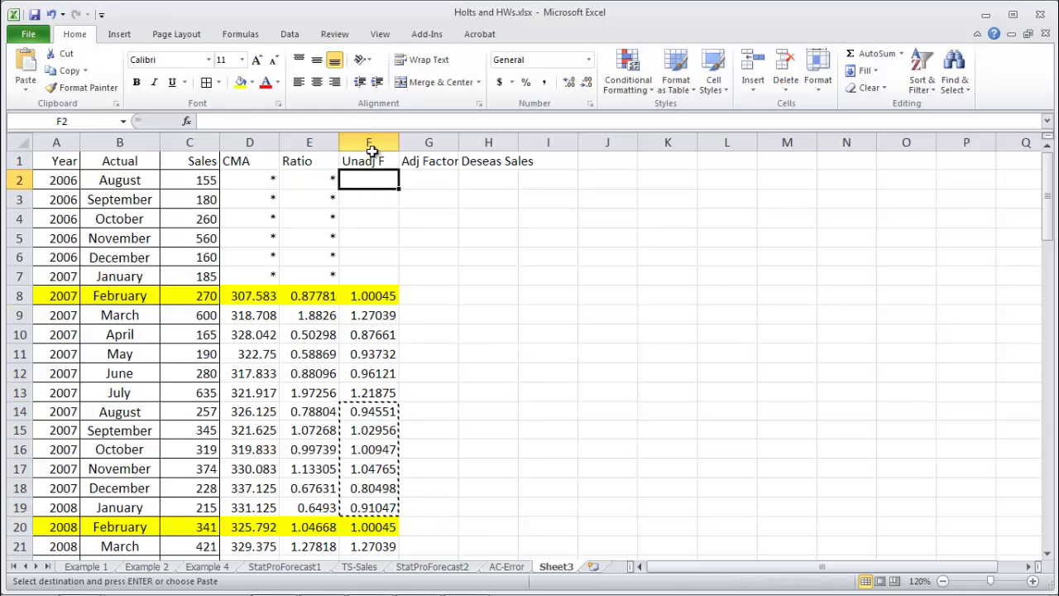
pyautogui.rightClick(381, 187)
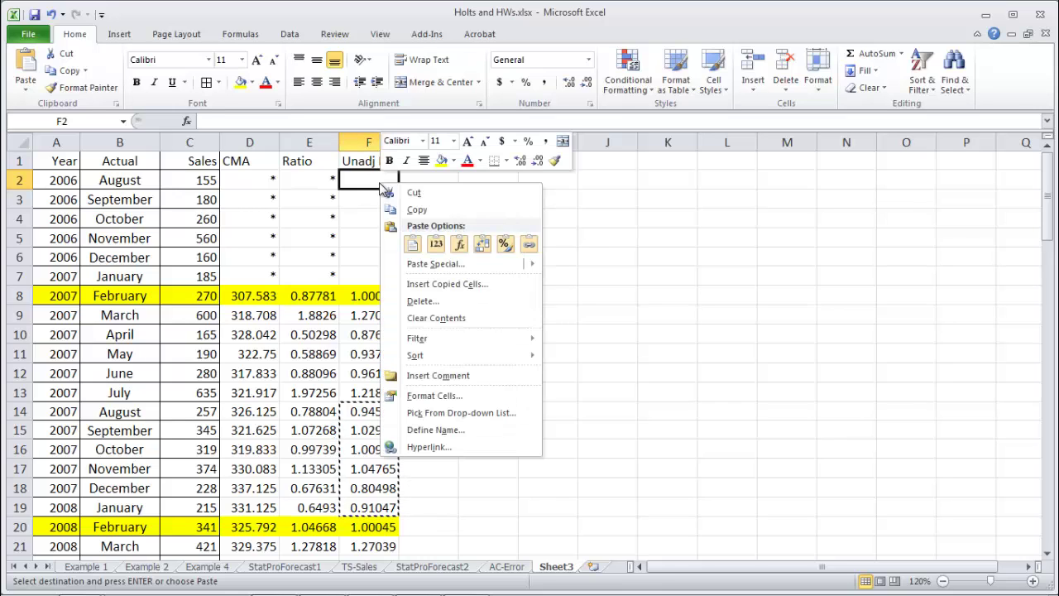
pyautogui.click(435, 242)
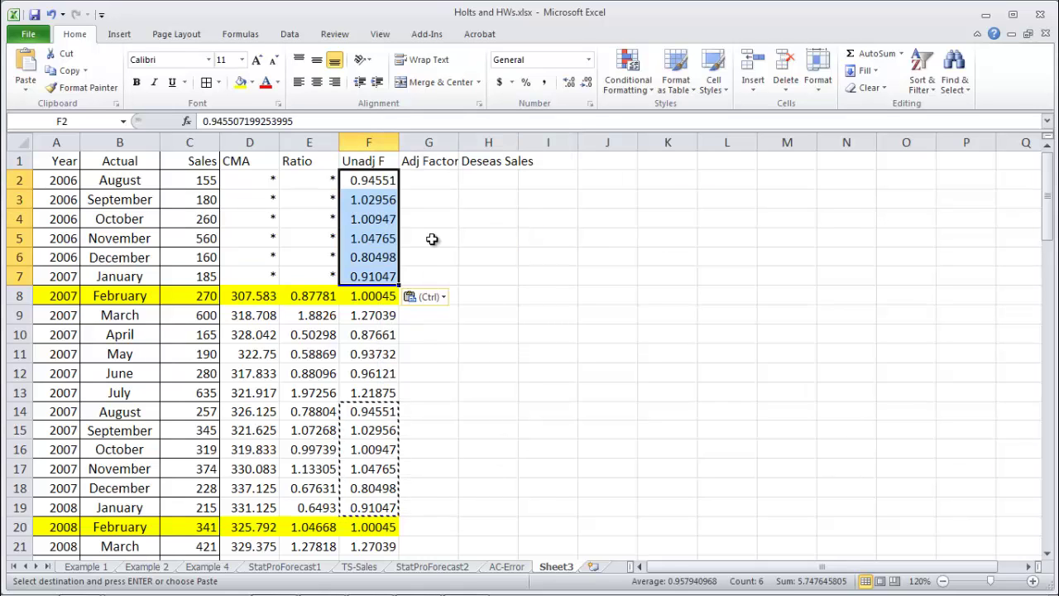
pyautogui.press('Down')
pyautogui.press('Up')
pyautogui.press('Down')
pyautogui.press('Up')
pyautogui.press('Right')
pyautogui.press('Right')
pyautogui.press('Right')
pyautogui.press('Right')
# Add headers Sum Adj in J1 and Sum Unadj in K1, with 12 in J2
pyautogui.press('Up')
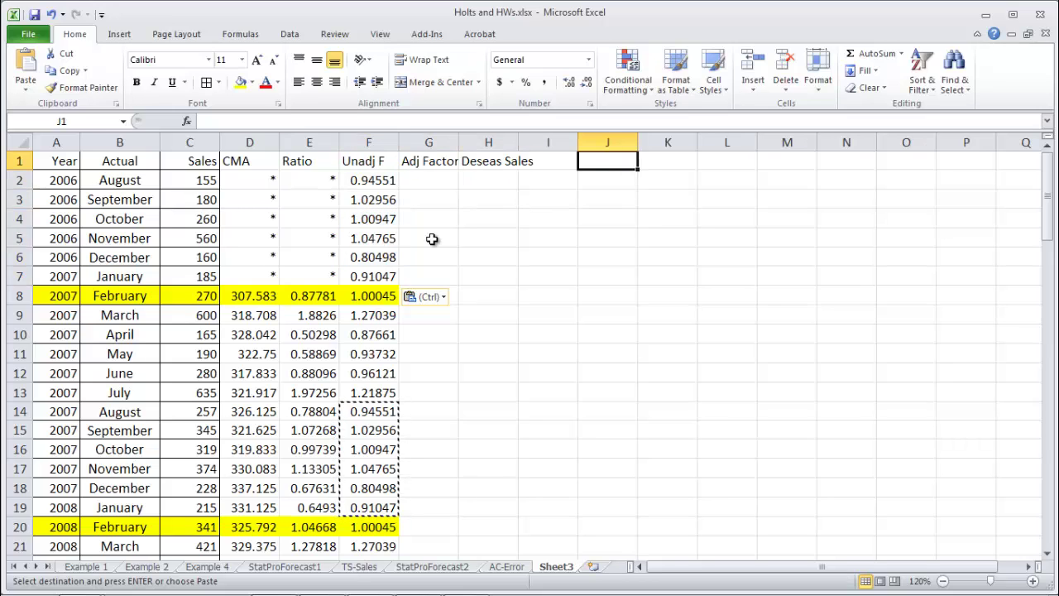
pyautogui.write('Sum Adj')
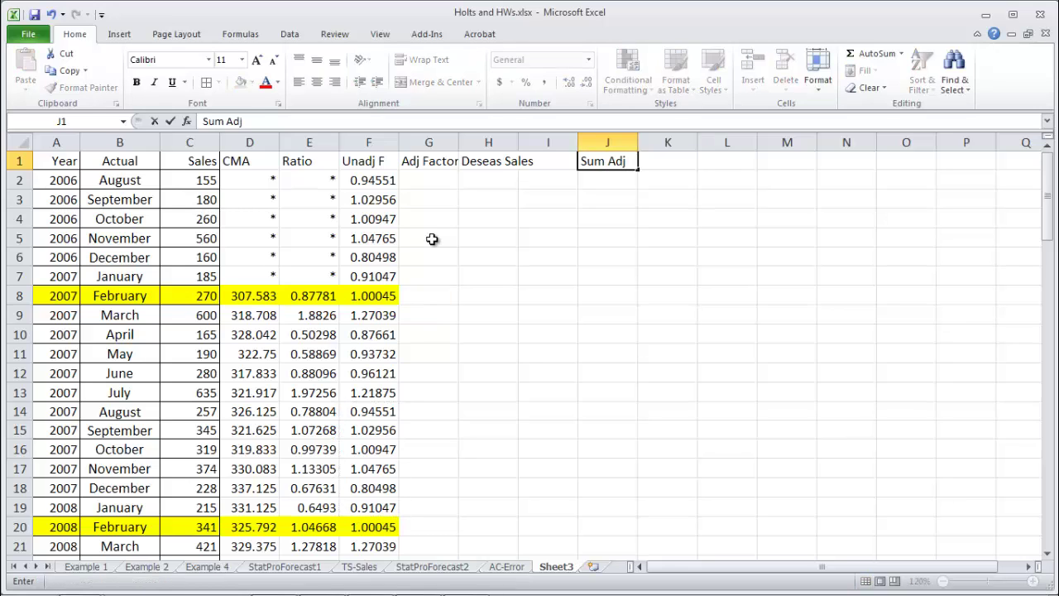
pyautogui.press('Right')
pyautogui.write('Sum')
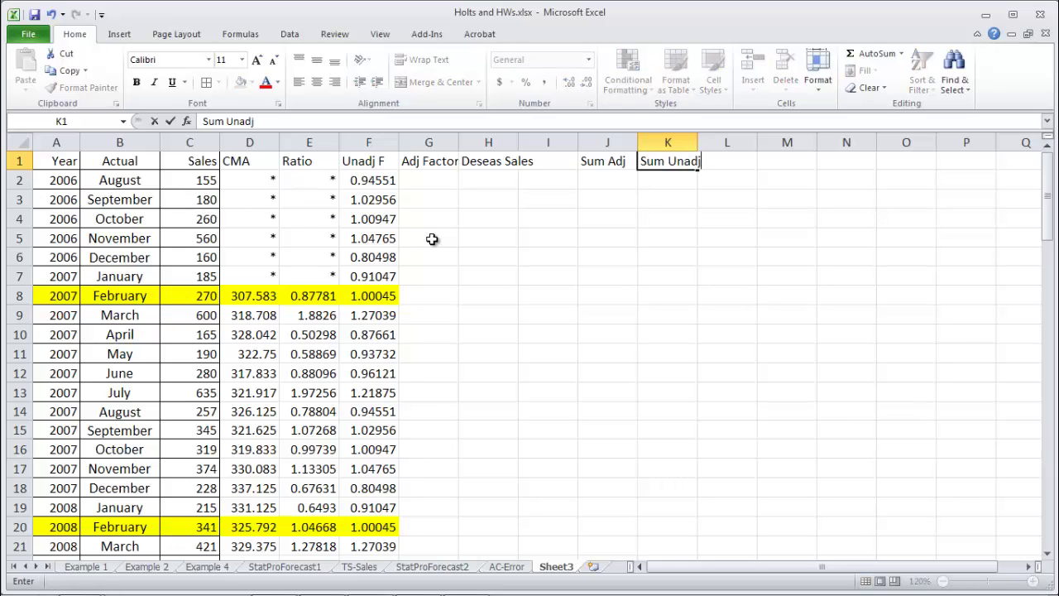
pyautogui.press('Return')
pyautogui.press('Left')
pyautogui.press('Right')
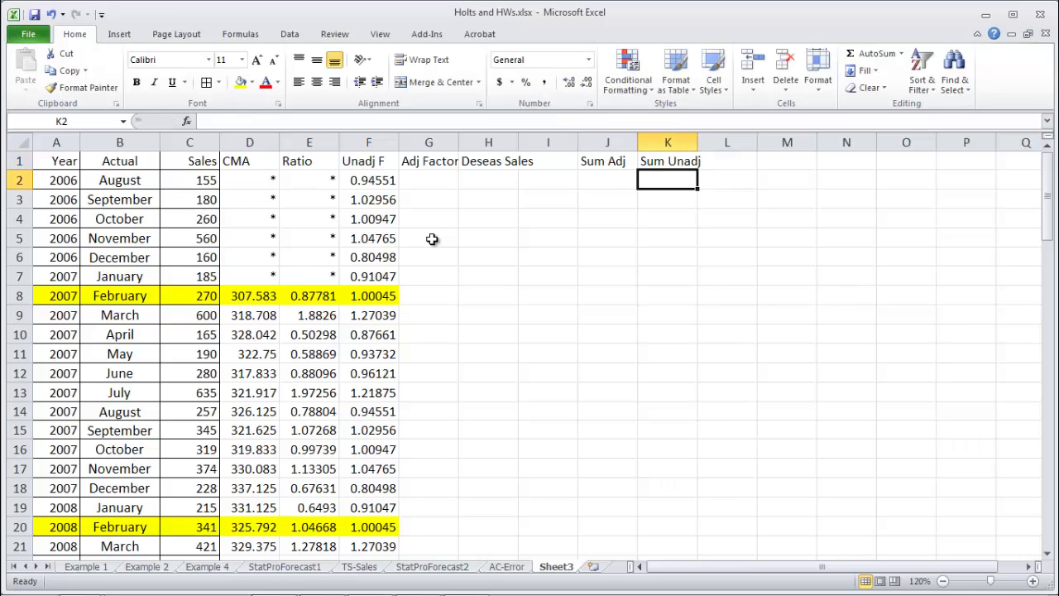
pyautogui.press('Left')
pyautogui.write('12')
pyautogui.press('Right')
pyautogui.press('Left')
pyautogui.press('Right')
# Enter =SUM(F2:F13) in K2, totalling the unadjusted factors to 12.0124
pyautogui.write('=')
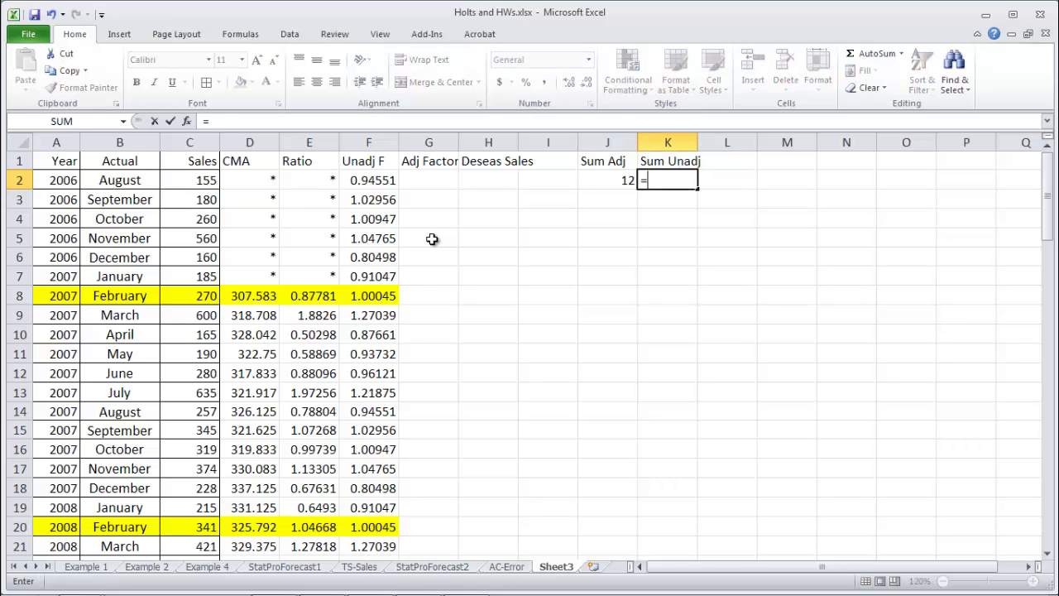
pyautogui.write('sum(')
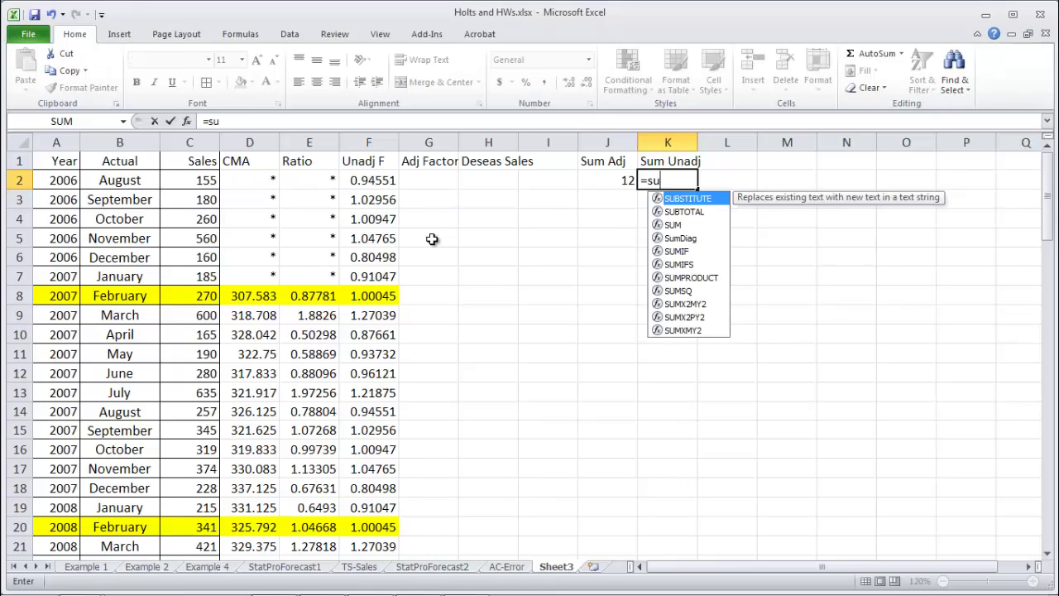
pyautogui.click(374, 181)
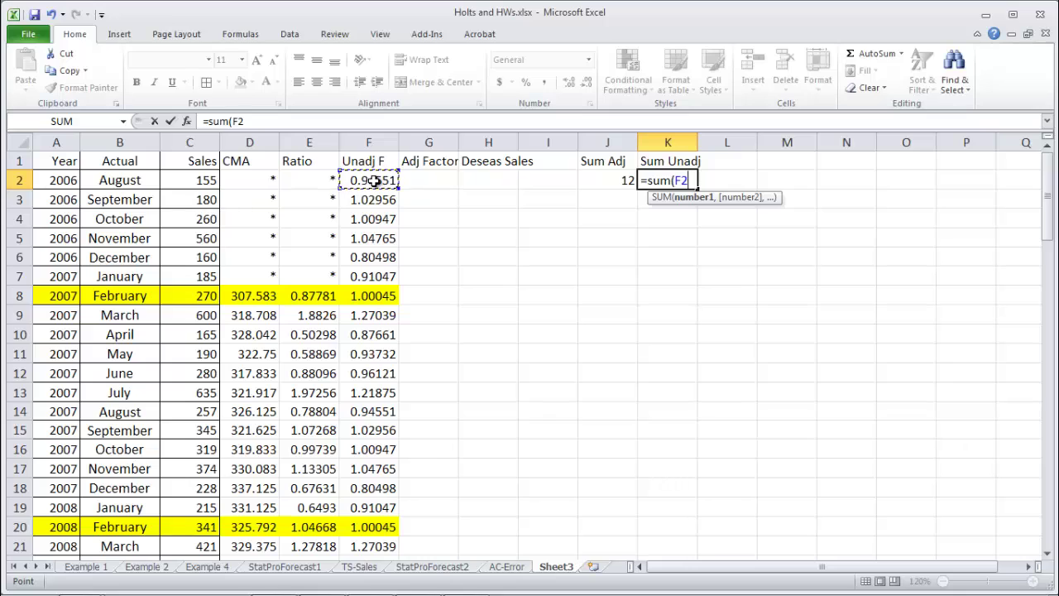
pyautogui.hotkey('shift', 'Down')
pyautogui.hotkey('shift', 'Down')
pyautogui.hotkey('shift', 'Down')
pyautogui.hotkey('shift', 'Down')
pyautogui.hotkey('shift', 'Down')
pyautogui.hotkey('shift', 'Down')
pyautogui.hotkey('shift', 'Down')
pyautogui.hotkey('shift', 'Down')
pyautogui.hotkey('shift', 'Down')
pyautogui.hotkey('shift', 'Down')
pyautogui.hotkey('shift', 'Down')
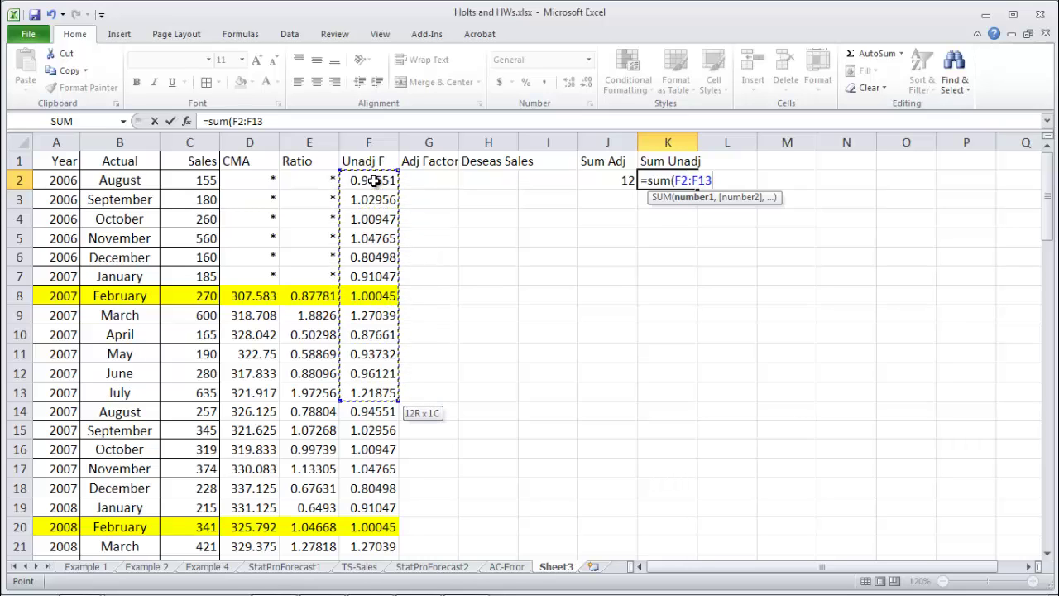
pyautogui.write(')')
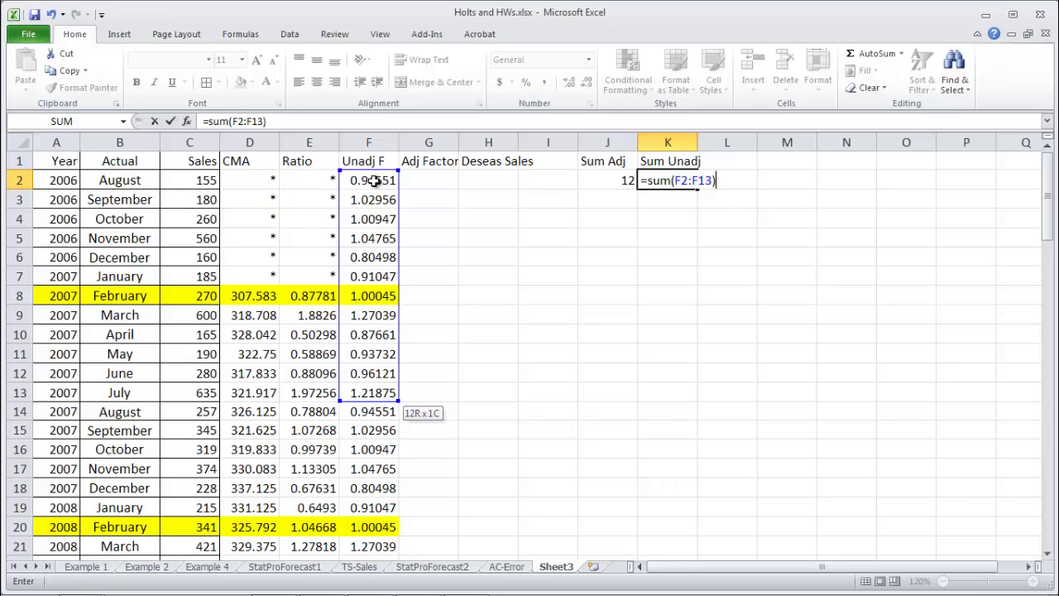
pyautogui.press('Return')
pyautogui.press('Up')
pyautogui.press('Left')
pyautogui.press('Right')
pyautogui.press('Left')
pyautogui.press('Right')
pyautogui.press('Left')
pyautogui.press('Up')
pyautogui.press('Down')
pyautogui.press('Left')
pyautogui.press('Left')
pyautogui.press('Left')
# Enter =F2*$J$2/$K$2 in G2 and fill it down the Adj Factor column
pyautogui.write('=')
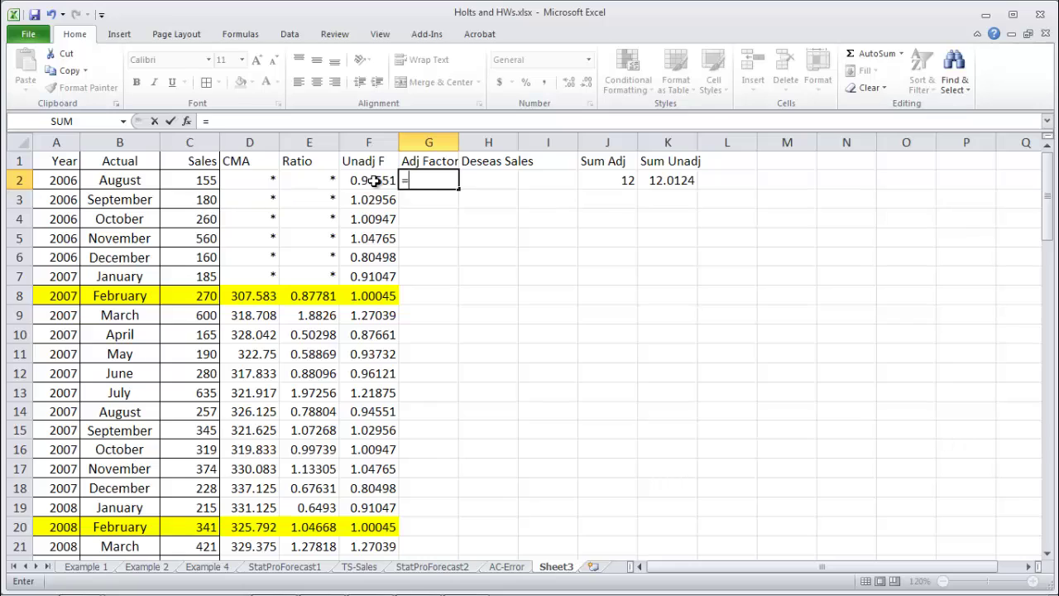
pyautogui.click(374, 180)
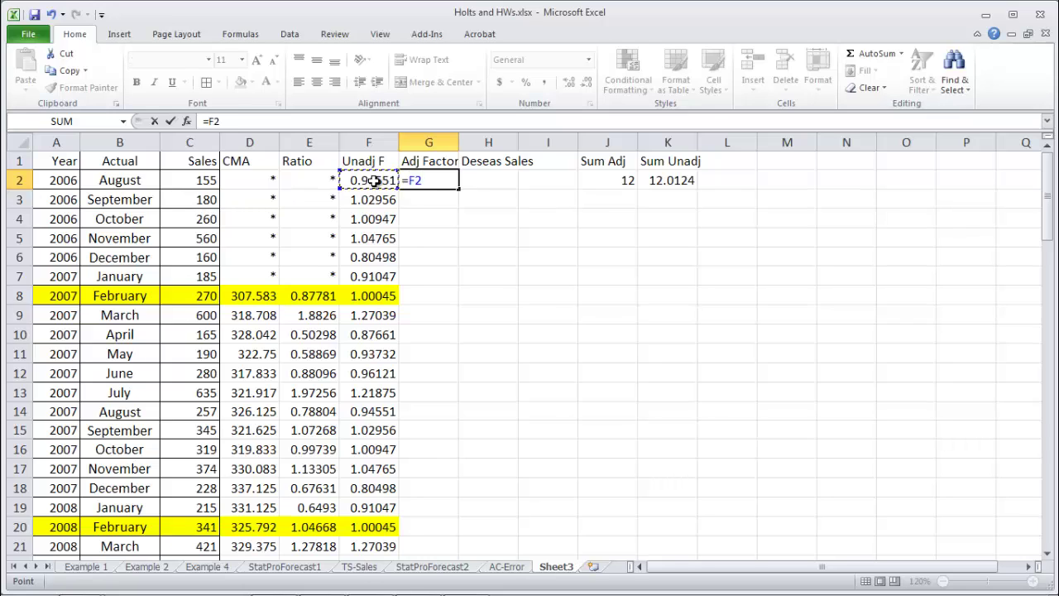
pyautogui.write('*')
pyautogui.click(609, 182)
pyautogui.press('F4')
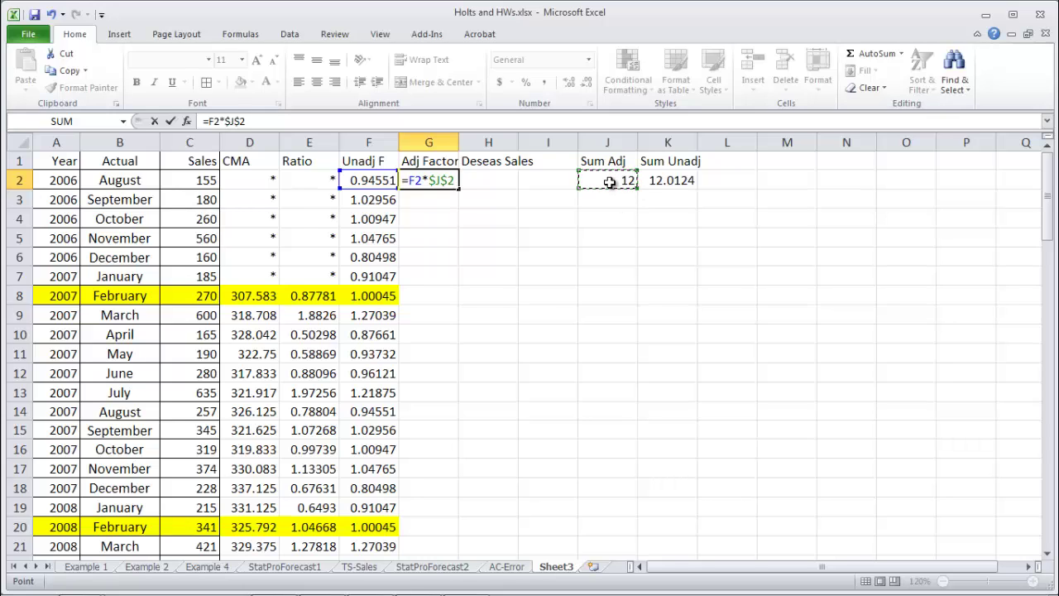
pyautogui.write('/')
pyautogui.click(672, 183)
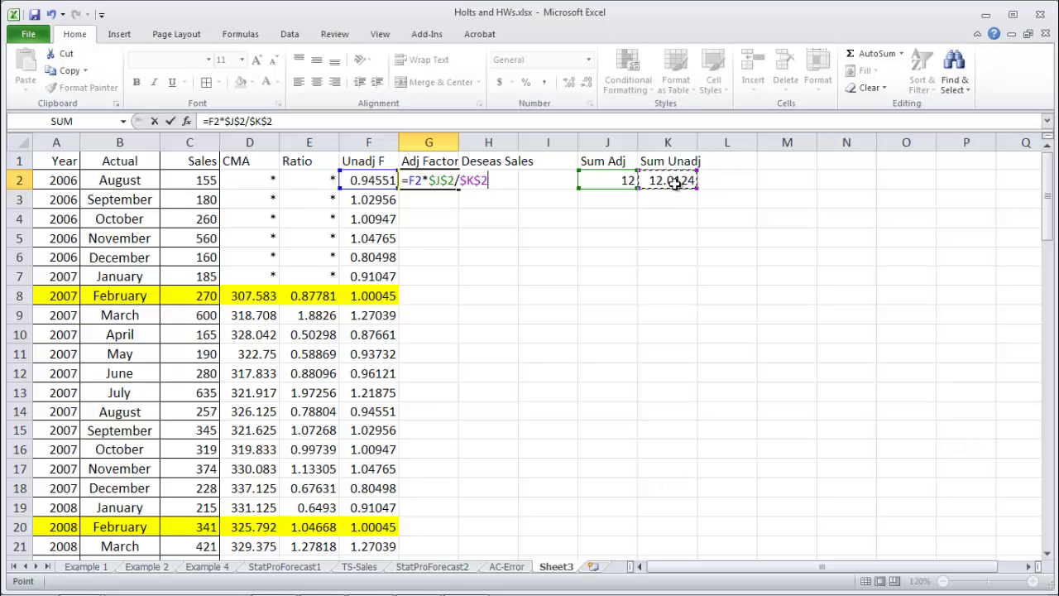
pyautogui.press('Return')
pyautogui.press('Up')
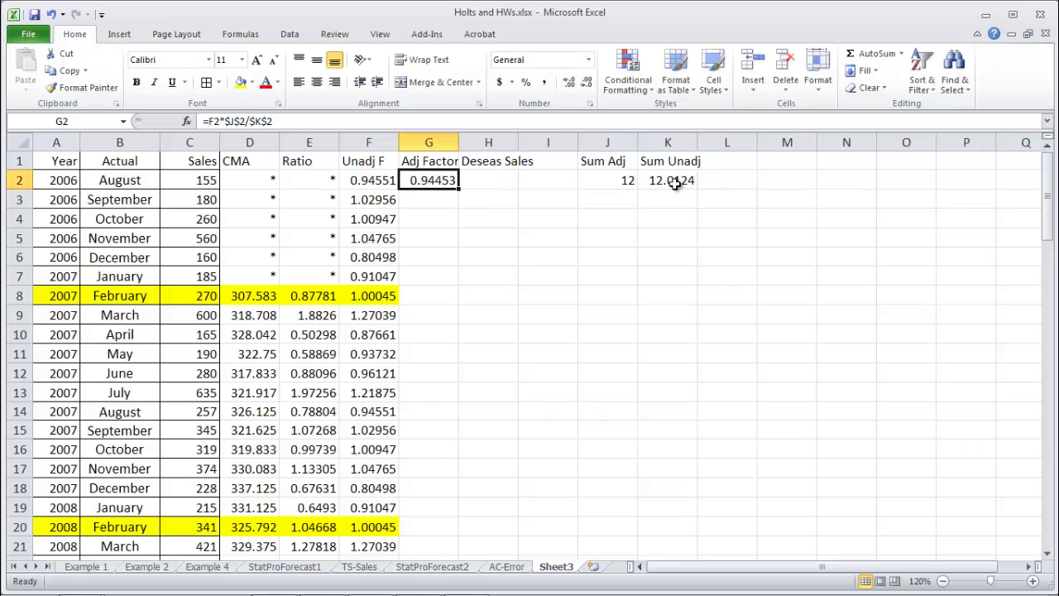
pyautogui.doubleClick(443, 184)
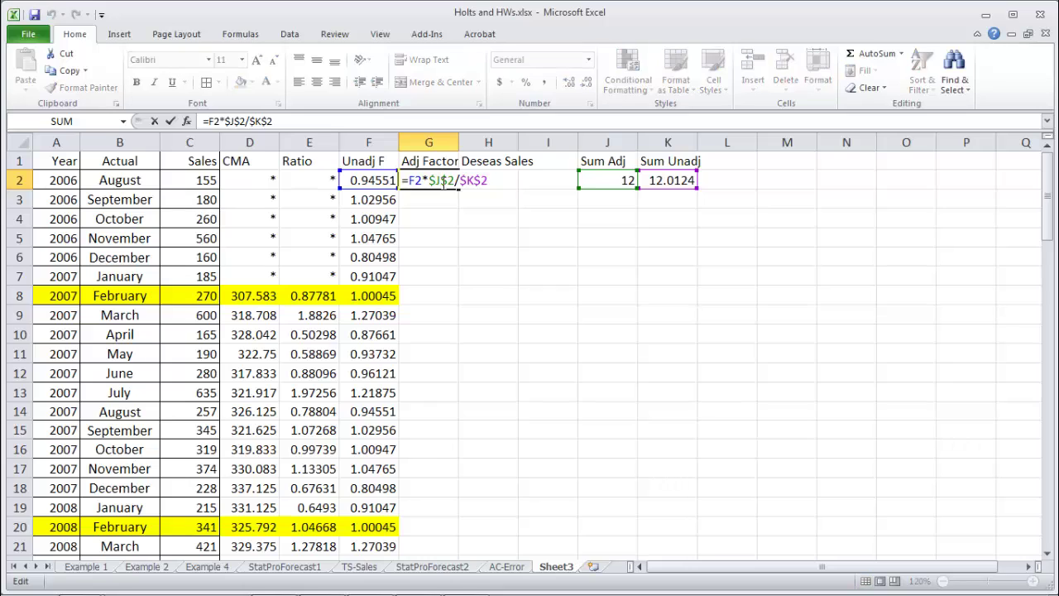
pyautogui.press('Return')
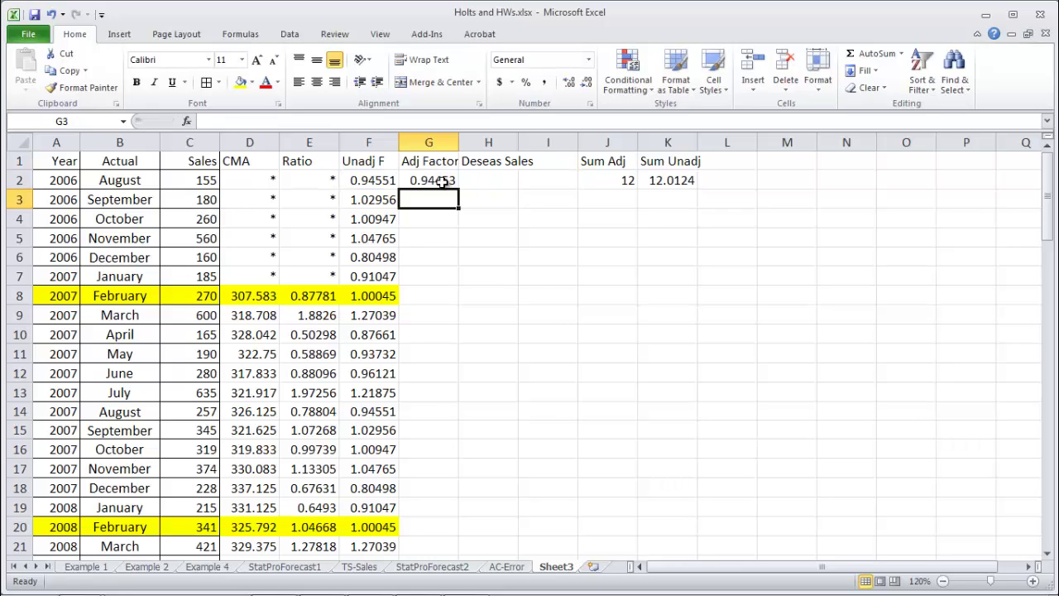
pyautogui.press('Up')
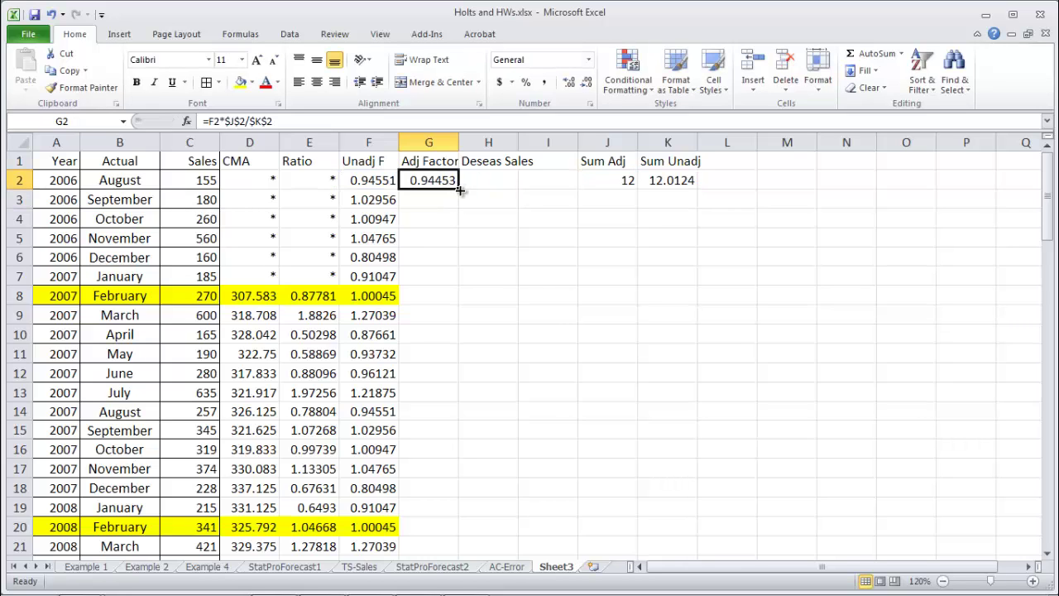
pyautogui.doubleClick(458, 190)
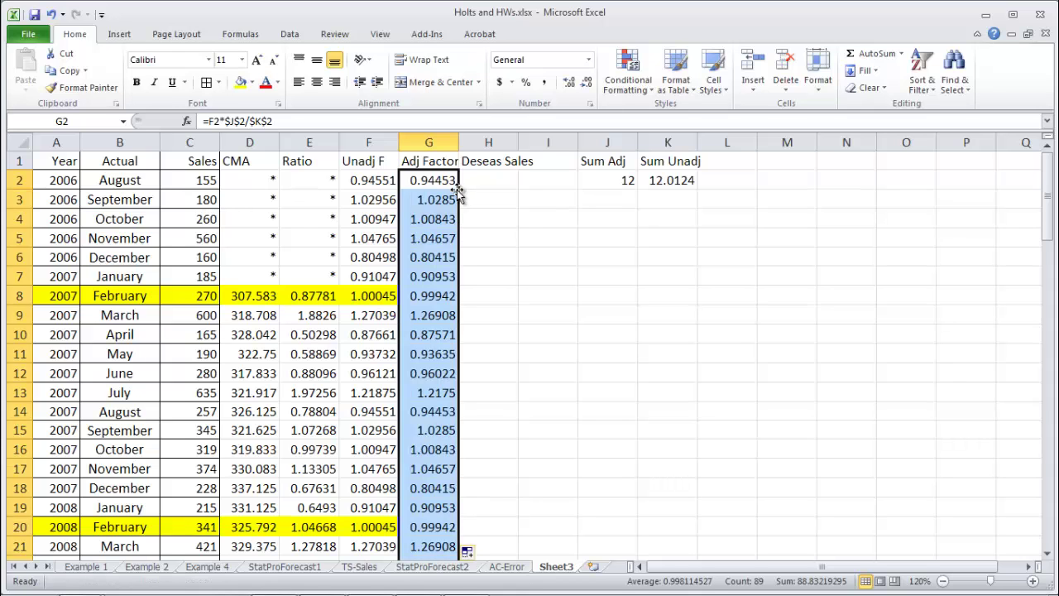
pyautogui.click(524, 221)
# Shade the Adj Factor cells G8 and G20 yellow to match their February rows
pyautogui.press('pagedown')
pyautogui.press('pagedown')
pyautogui.press('pagedown')
pyautogui.press('pagedown')
pyautogui.press('pagedown')
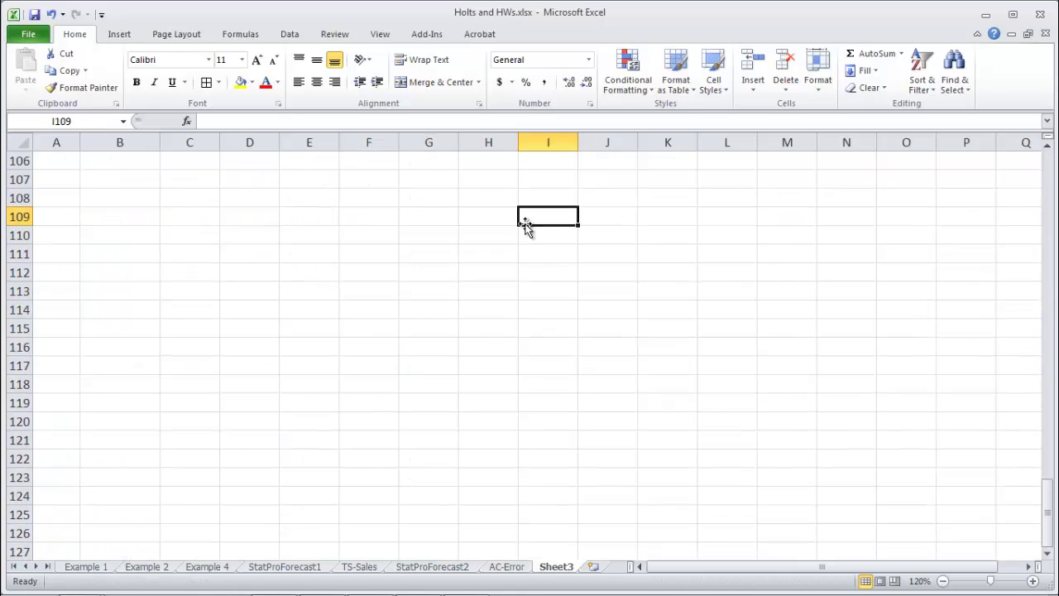
pyautogui.press('pageup')
pyautogui.press('pageup')
pyautogui.press('pageup')
pyautogui.press('pageup')
pyautogui.press('pageup')
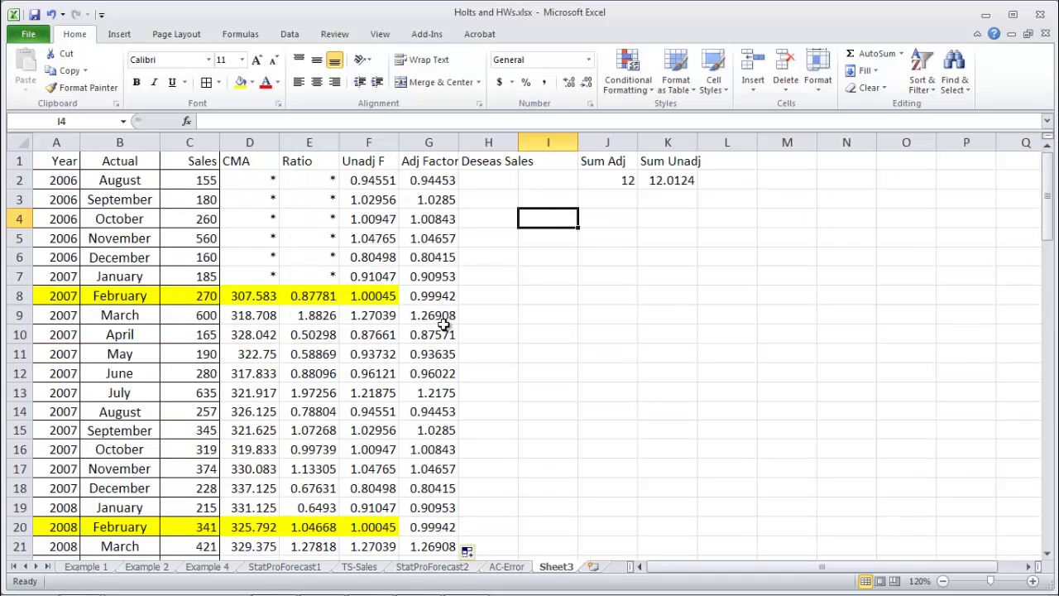
pyautogui.click(439, 298)
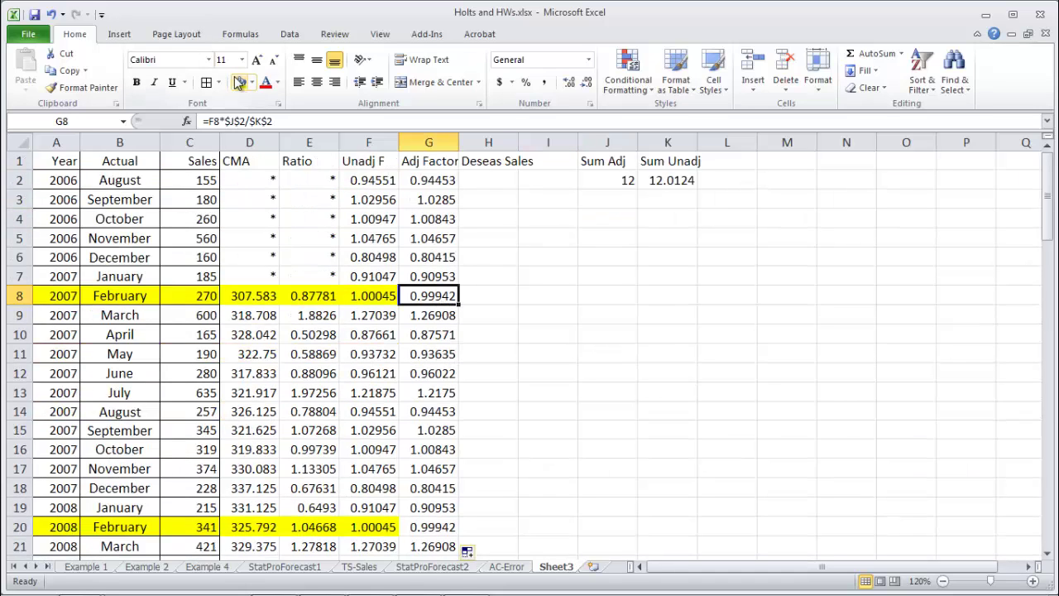
pyautogui.click(414, 527)
pyautogui.click(240, 82)
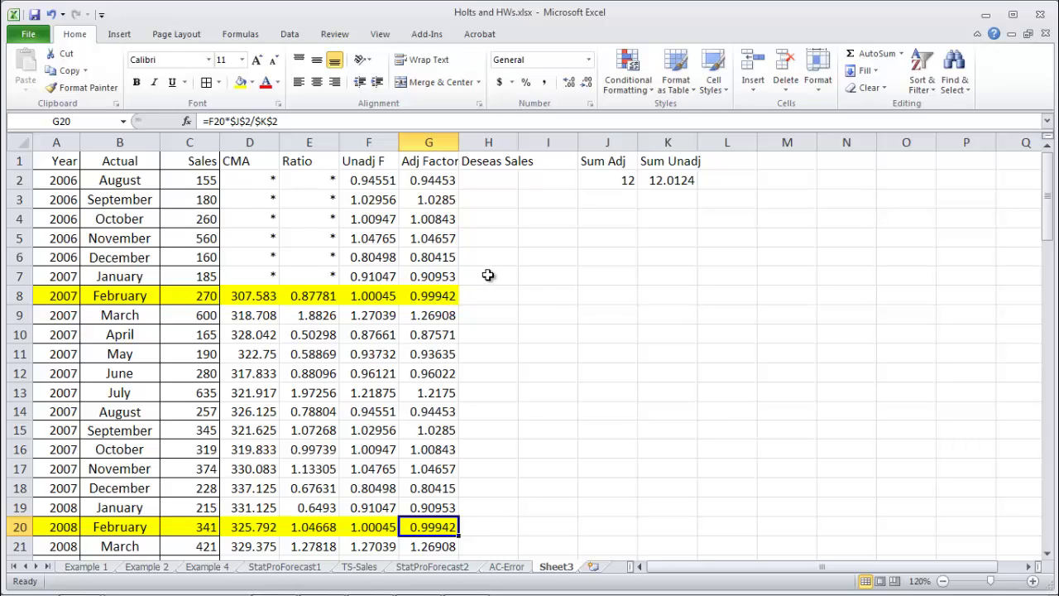
# Enter =C2/G2 in H2 (164.102) and fill it down the Deseas Sales column
pyautogui.click(494, 178)
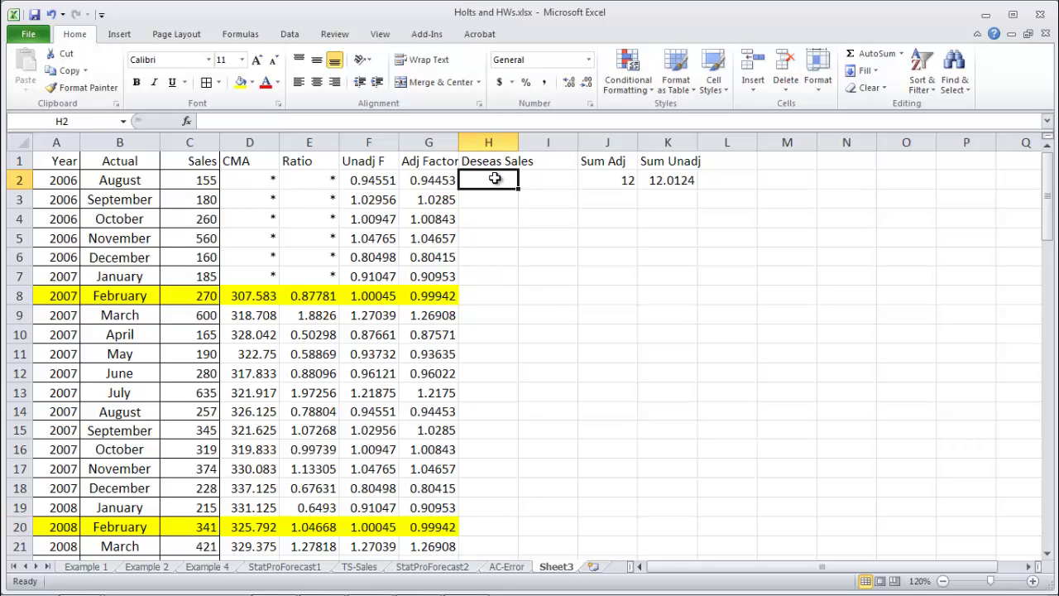
pyautogui.write('=')
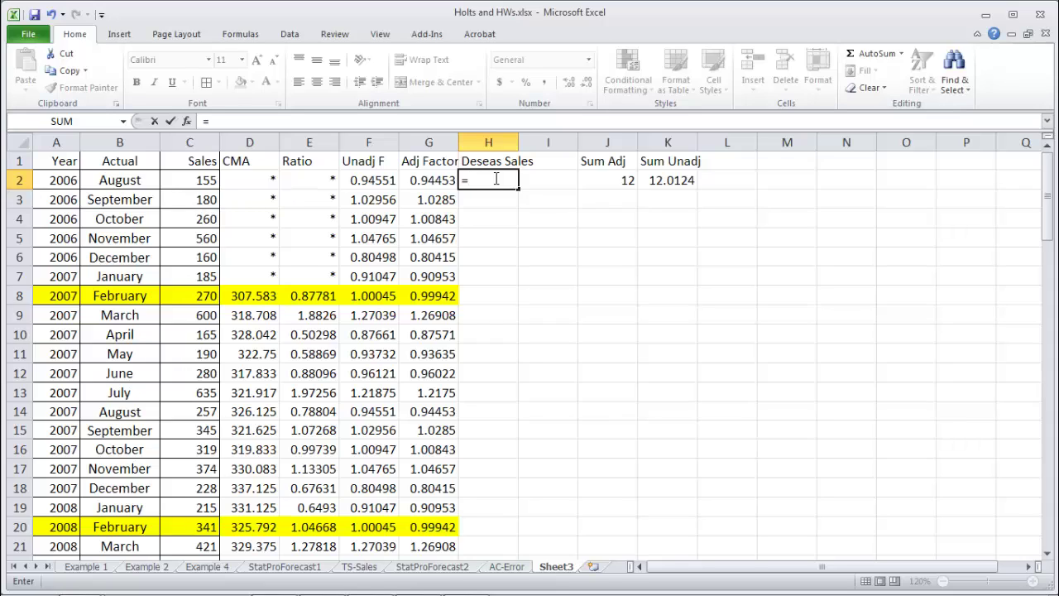
pyautogui.click(203, 180)
pyautogui.write('/')
pyautogui.click(433, 178)
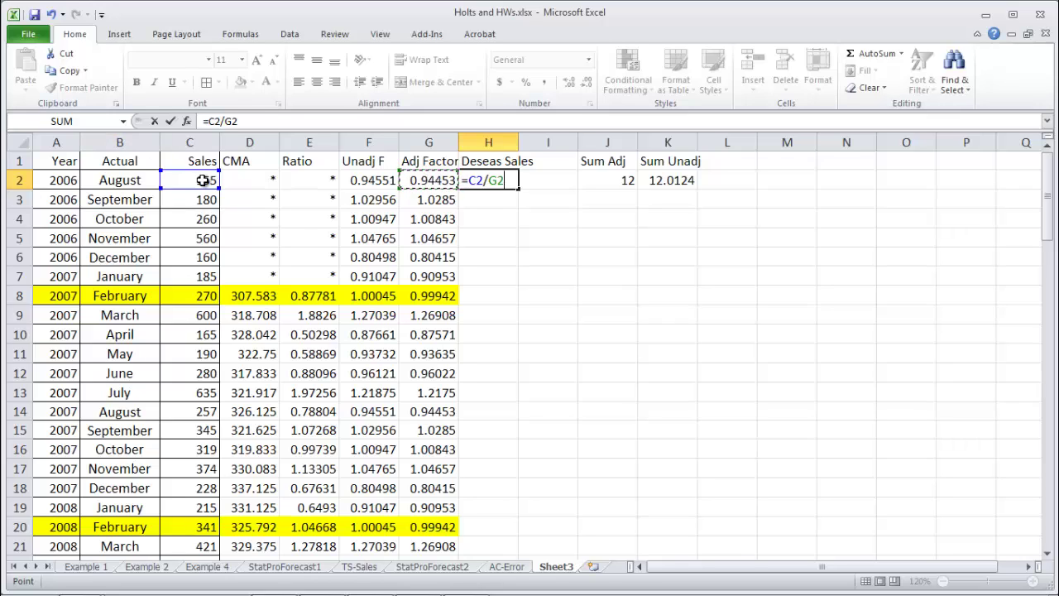
pyautogui.press('Return')
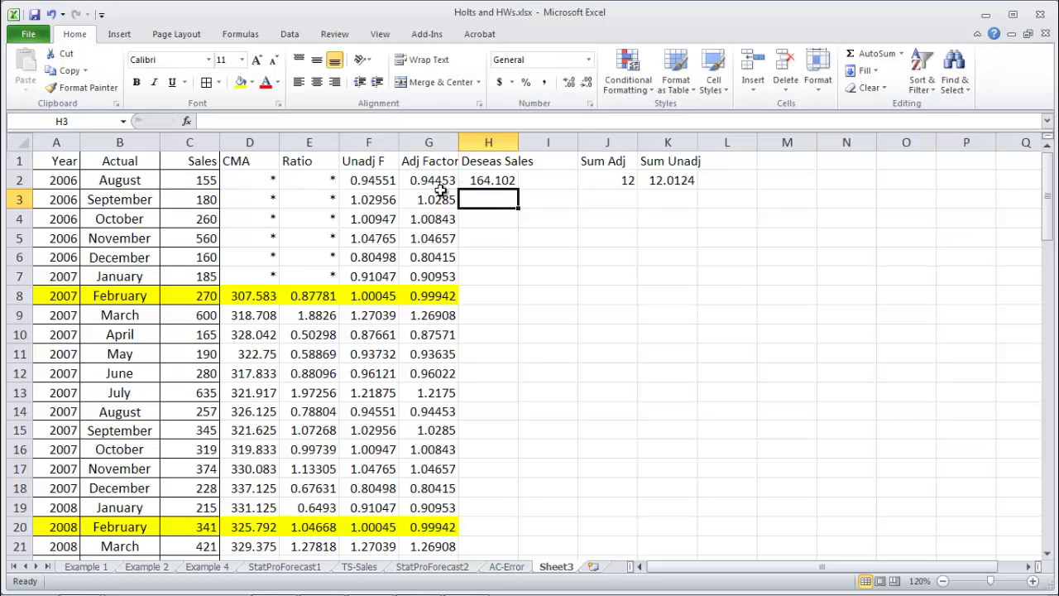
pyautogui.press('Up')
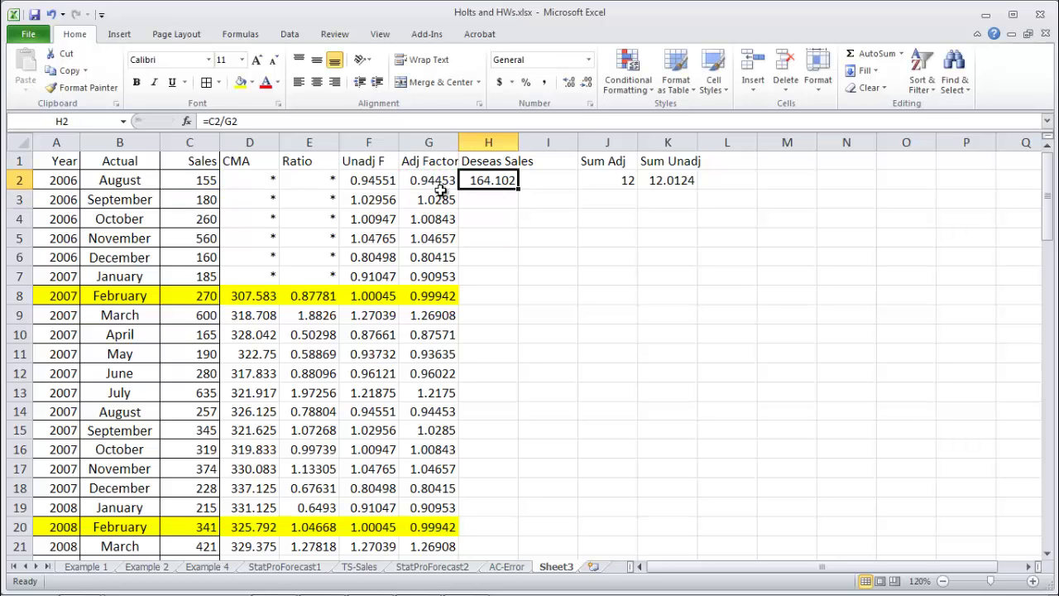
pyautogui.doubleClick(518, 189)
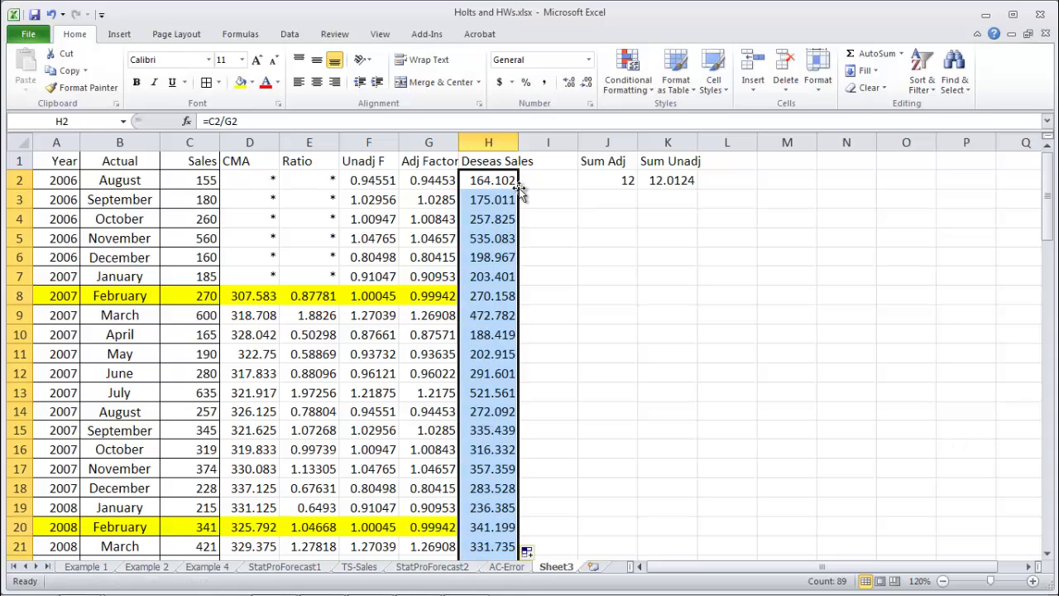
pyautogui.click(585, 261)
# Clear the #VALUE! errors from Deseas Sales cells H82:H90 for the 2013 months
pyautogui.press('Left')
pyautogui.press('Down')
pyautogui.press('Down')
pyautogui.press('Down')
pyautogui.press('Down')
pyautogui.press('Down')
pyautogui.press('Down')
pyautogui.press('Down')
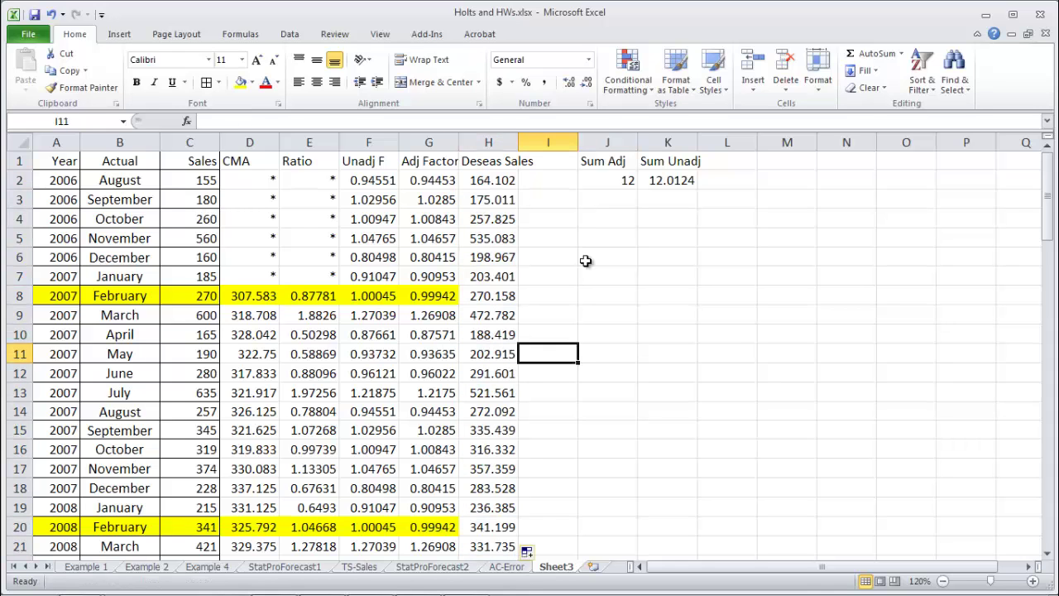
pyautogui.press('pagedown')
pyautogui.press('pagedown')
pyautogui.press('pagedown')
pyautogui.press('pagedown')
pyautogui.press('pagedown')
pyautogui.press('pageup')
pyautogui.press('pageup')
pyautogui.press('Down')
pyautogui.press('Down')
pyautogui.press('Down')
pyautogui.press('Down')
pyautogui.press('Left')
pyautogui.press('Down')
pyautogui.press('Down')
pyautogui.hotkey('shift', 'Down')
pyautogui.hotkey('ctrl', 'shift', 'Down')
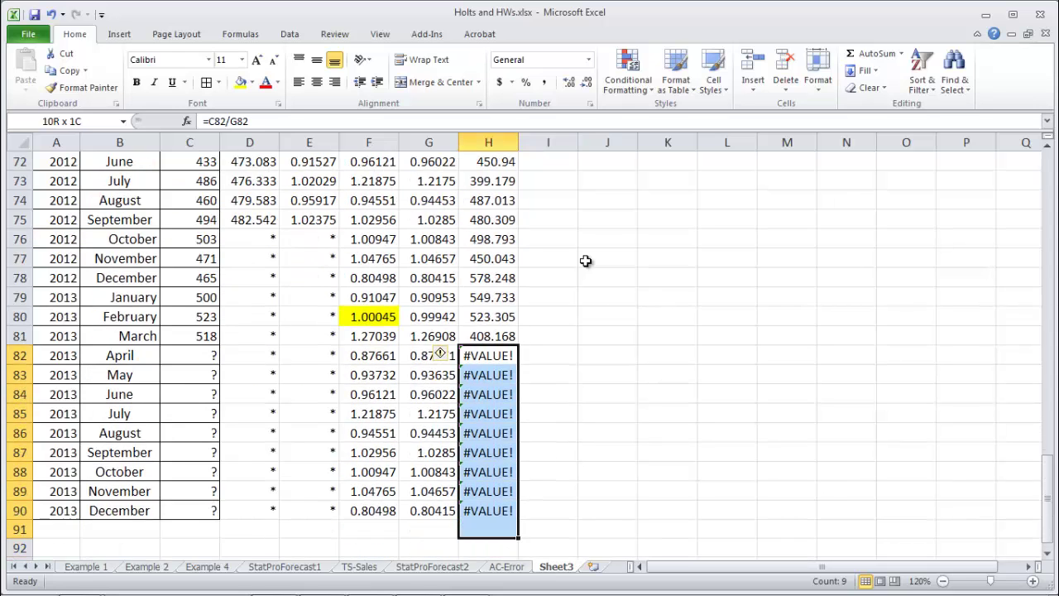
pyautogui.press('Delete')
# Make the Deseas Sales (H1) and Sales (C1) headers bold, then check H2's =C2/G2 result
pyautogui.press('Up')
pyautogui.press('Up')
pyautogui.press('Up')
pyautogui.press('Up')
pyautogui.press('Up')
pyautogui.press('Up')
pyautogui.press('Up')
pyautogui.press('Up')
pyautogui.press('Up')
pyautogui.press('Up')
pyautogui.press('Up')
pyautogui.press('Up')
pyautogui.press('Up')
pyautogui.press('Up')
pyautogui.press('Up')
pyautogui.press('Up')
pyautogui.press('Up')
pyautogui.press('Up')
pyautogui.press('Up')
pyautogui.press('Up')
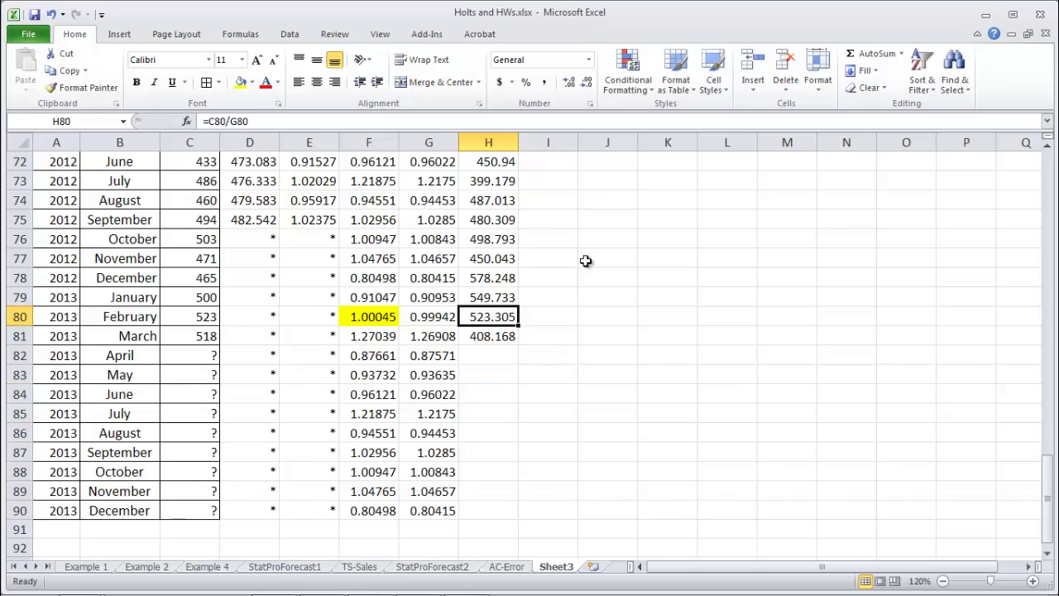
pyautogui.press('Up')
pyautogui.press('Up')
pyautogui.press('Up')
pyautogui.press('Up')
pyautogui.press('Up')
pyautogui.press('Up')
pyautogui.press('Up')
pyautogui.press('Up')
pyautogui.press('Up')
pyautogui.press('Up')
pyautogui.press('Up')
pyautogui.press('Up')
pyautogui.press('Up')
pyautogui.press('Up')
pyautogui.press('Up')
pyautogui.press('Up')
pyautogui.press('Up')
pyautogui.press('Up')
pyautogui.press('Up')
pyautogui.press('Up')
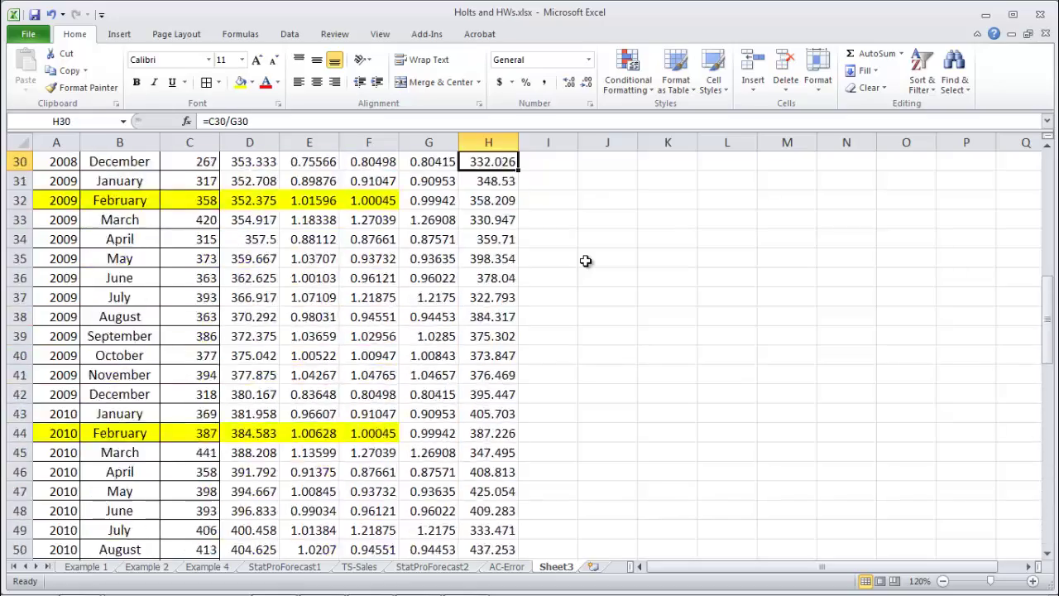
pyautogui.press('Down')
pyautogui.press('Up')
pyautogui.hotkey('ctrl', 'b')
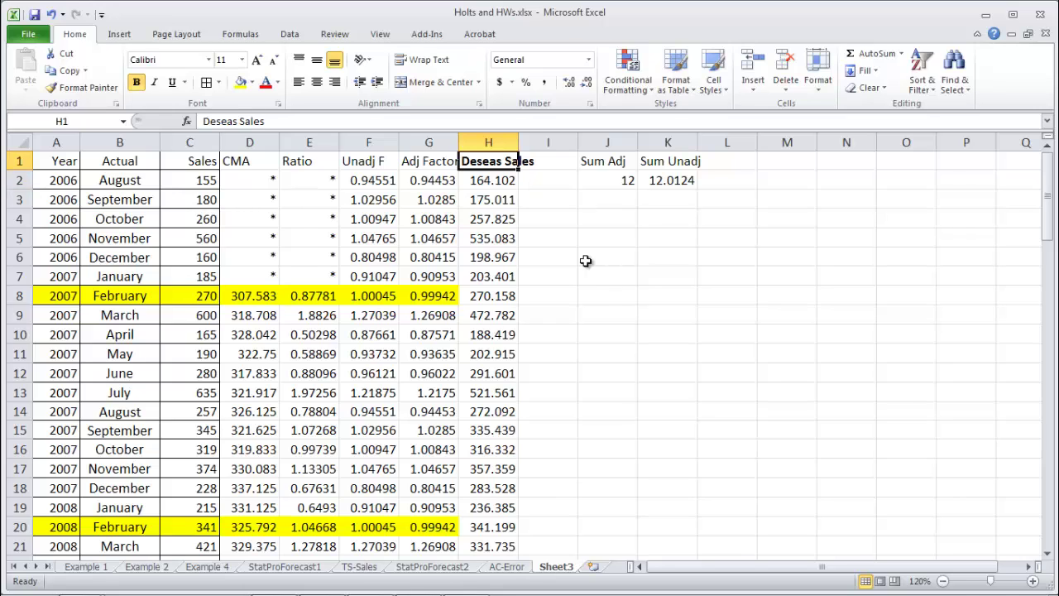
pyautogui.press('Left')
pyautogui.press('Left')
pyautogui.press('Left')
pyautogui.press('Left')
pyautogui.press('Left')
pyautogui.press('Left')
pyautogui.press('Left')
pyautogui.press('Right')
pyautogui.press('Right')
pyautogui.hotkey('ctrl', 'b')
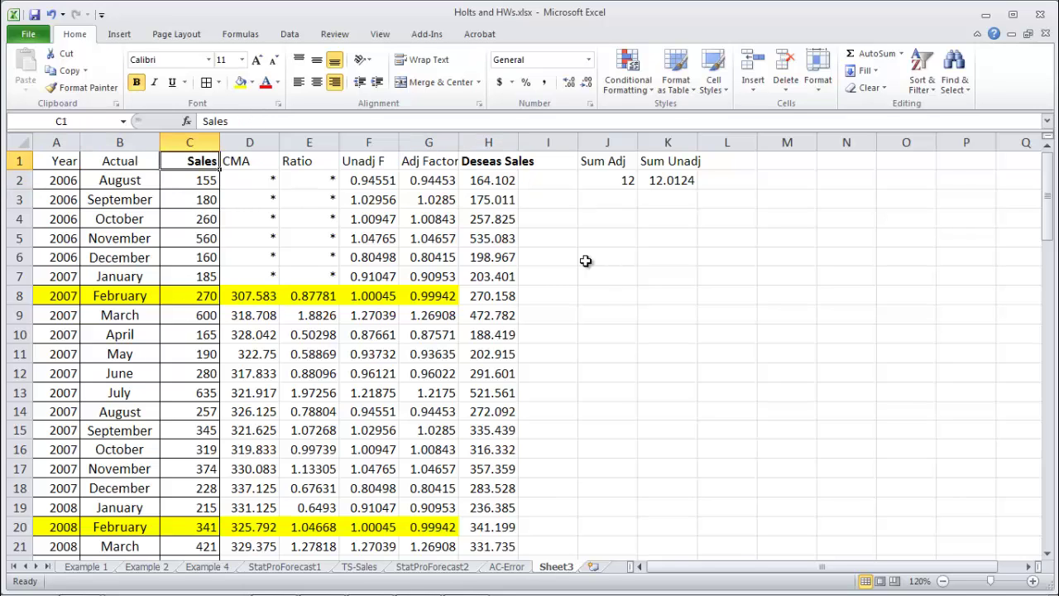
pyautogui.press('Right')
pyautogui.press('Right')
pyautogui.press('Right')
pyautogui.press('Right')
pyautogui.press('Right')
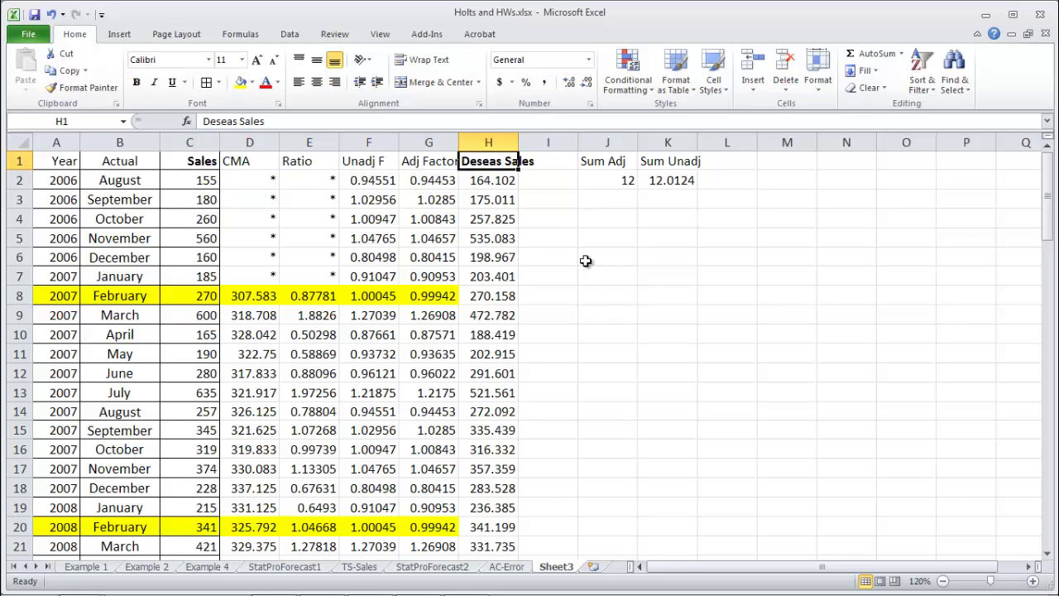
pyautogui.press('Down')
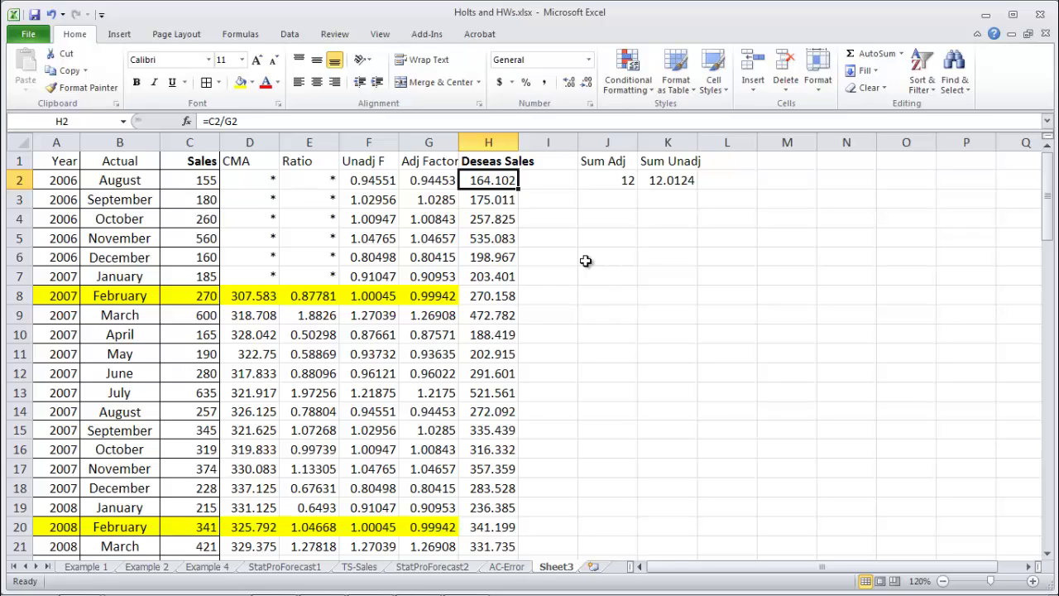
pyautogui.press('Right')
pyautogui.press('Left')
pyautogui.press('Left')
pyautogui.press('Left')
pyautogui.press('Left')
pyautogui.press('Up')
pyautogui.press('Left')
pyautogui.press('Right')
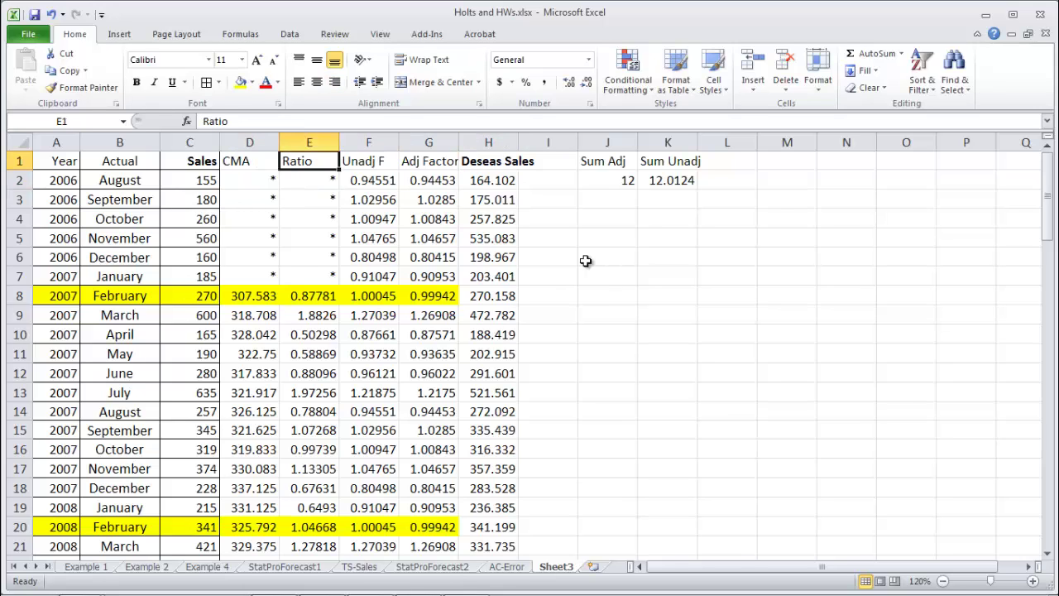
pyautogui.press('Right')
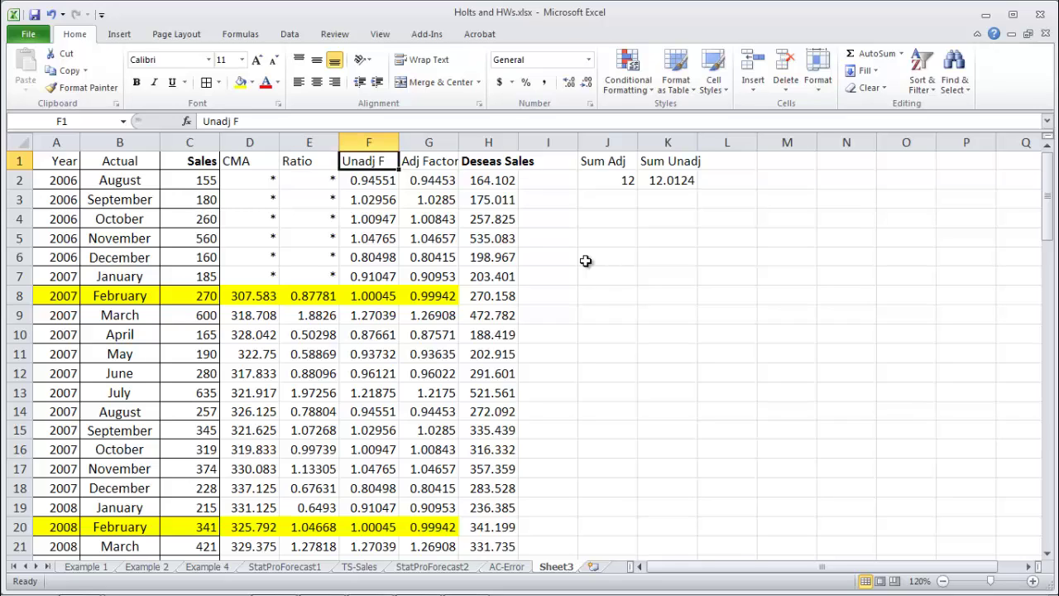
pyautogui.press('Left')
pyautogui.press('Down')
pyautogui.press('Down')
pyautogui.press('Down')
pyautogui.press('Down')
pyautogui.press('Down')
pyautogui.press('Down')
pyautogui.press('Down')
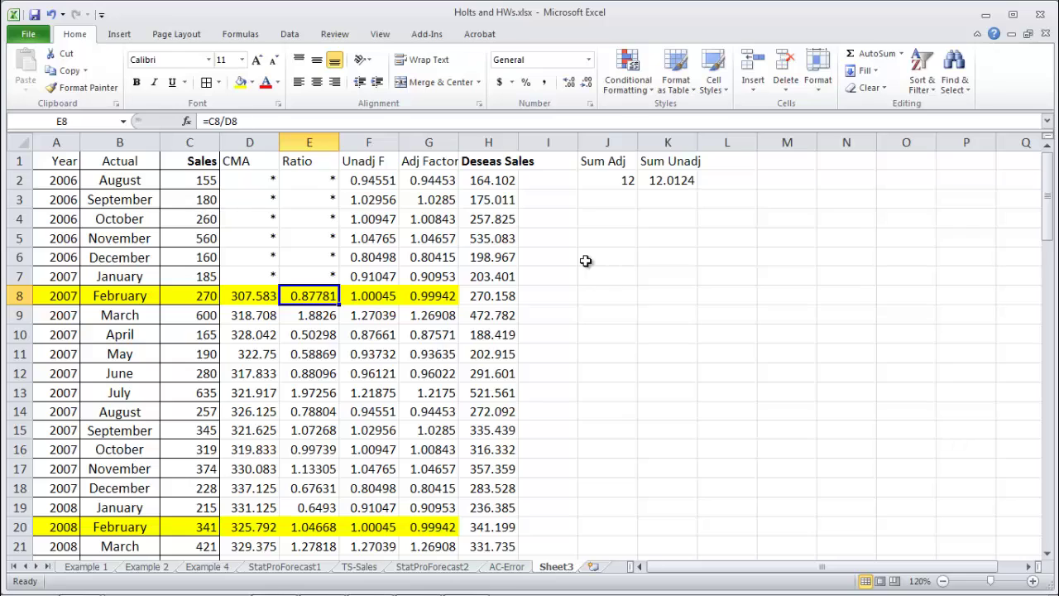
pyautogui.press('Right')
pyautogui.press('Up')
pyautogui.press('Up')
pyautogui.press('Up')
pyautogui.press('Up')
pyautogui.press('Up')
pyautogui.press('Up')
pyautogui.press('Right')
pyautogui.press('Up')
pyautogui.press('Down')
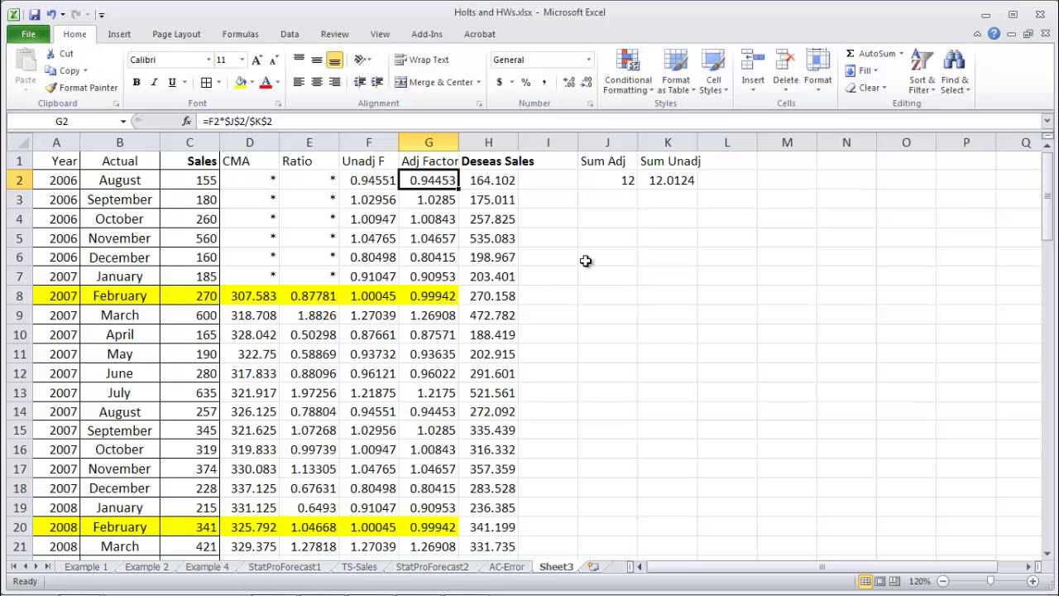
pyautogui.doubleClick(435, 181)
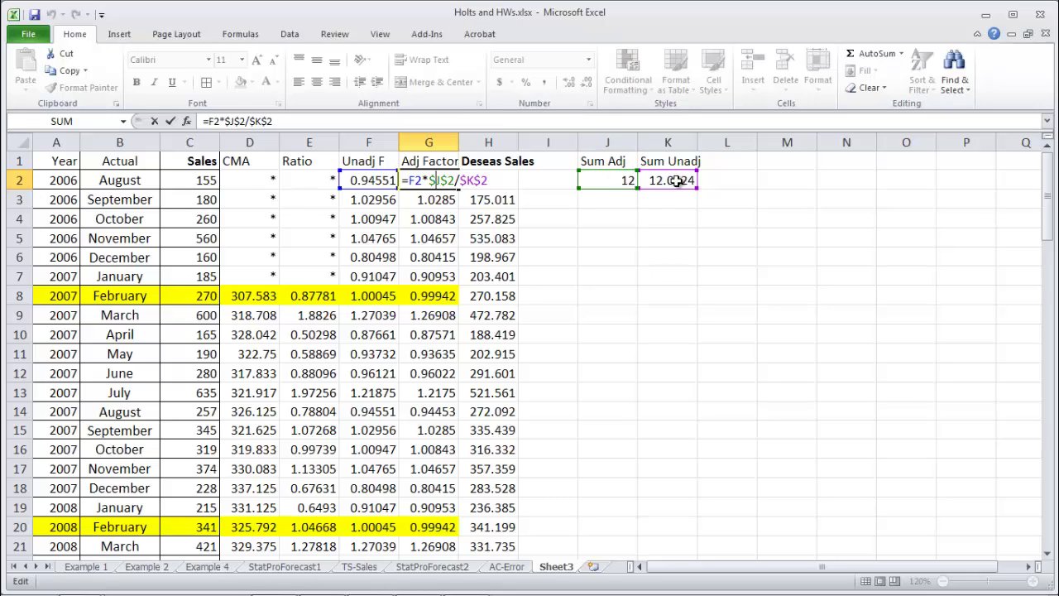
pyautogui.hotkey('ctrl', 'Return')
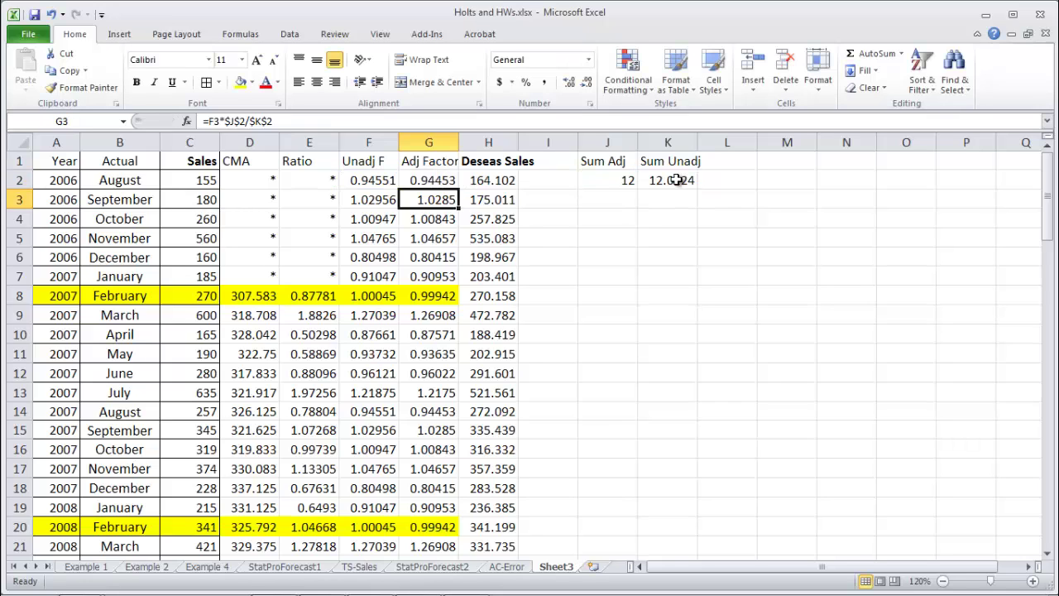
pyautogui.press('Right')
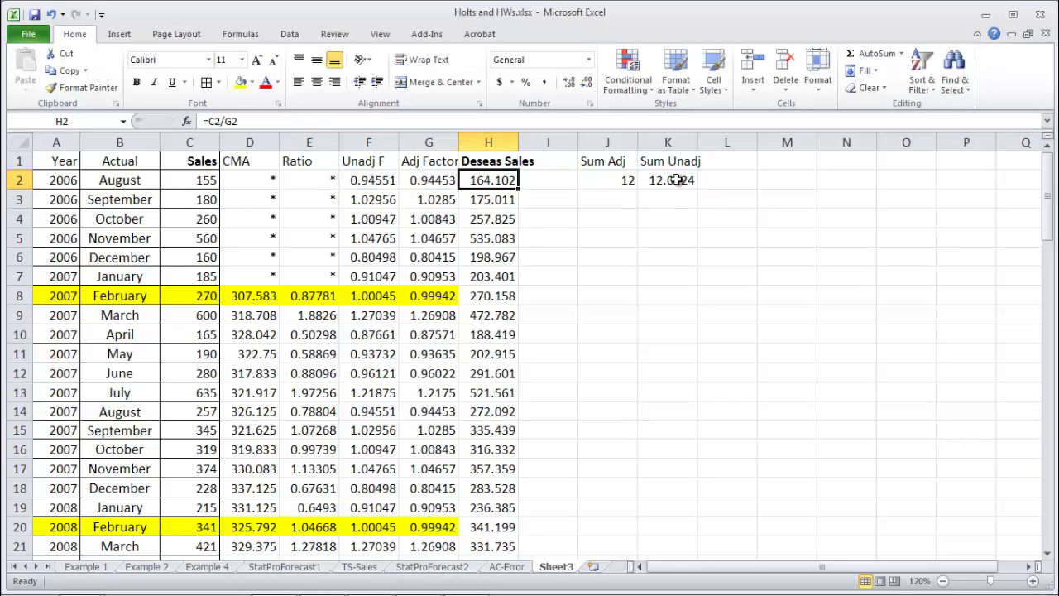
pyautogui.doubleClick(506, 180)
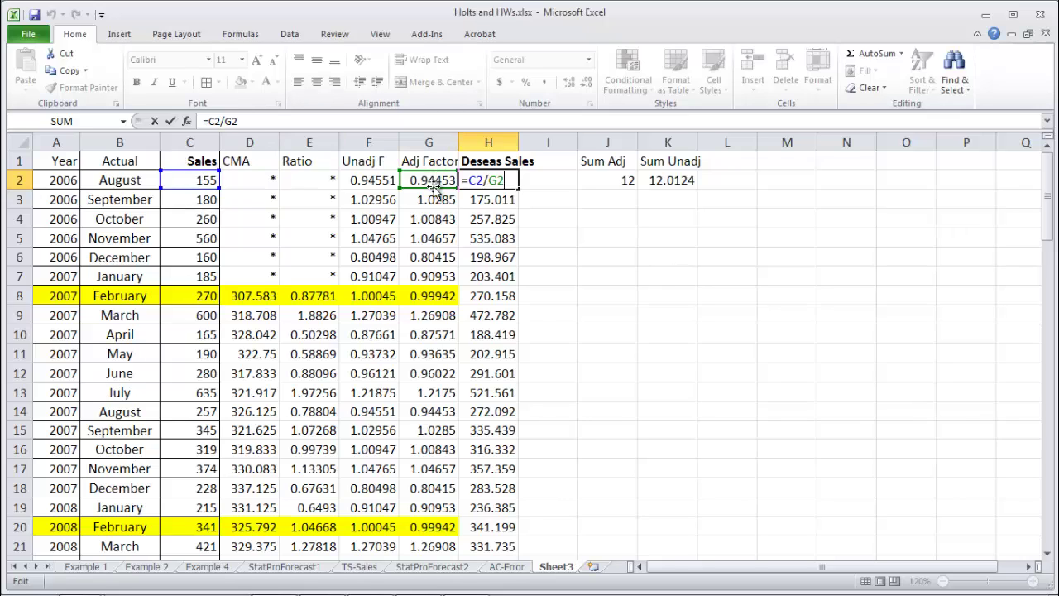
pyautogui.press('Return')
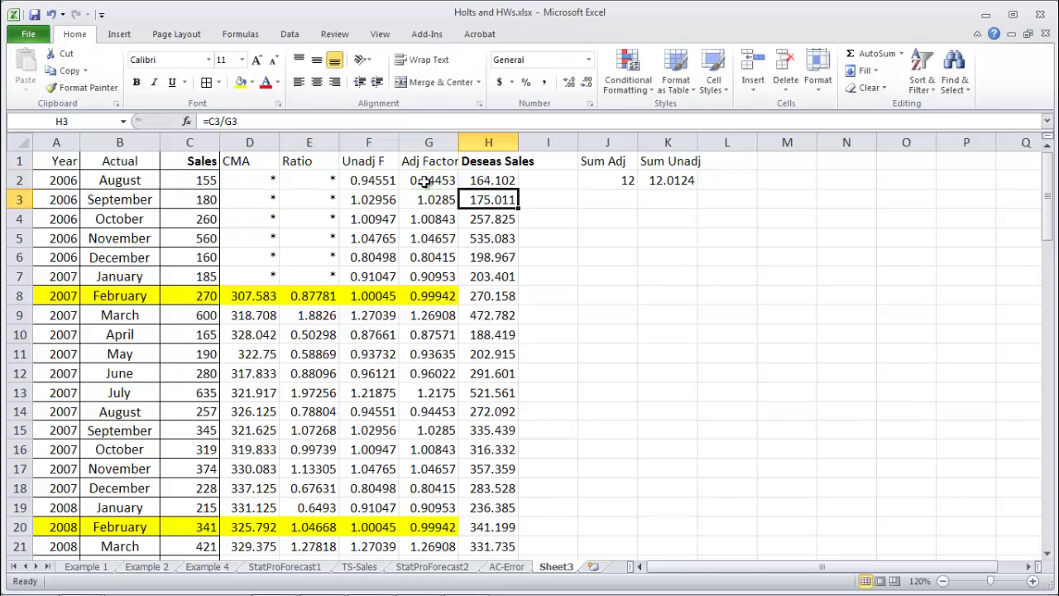